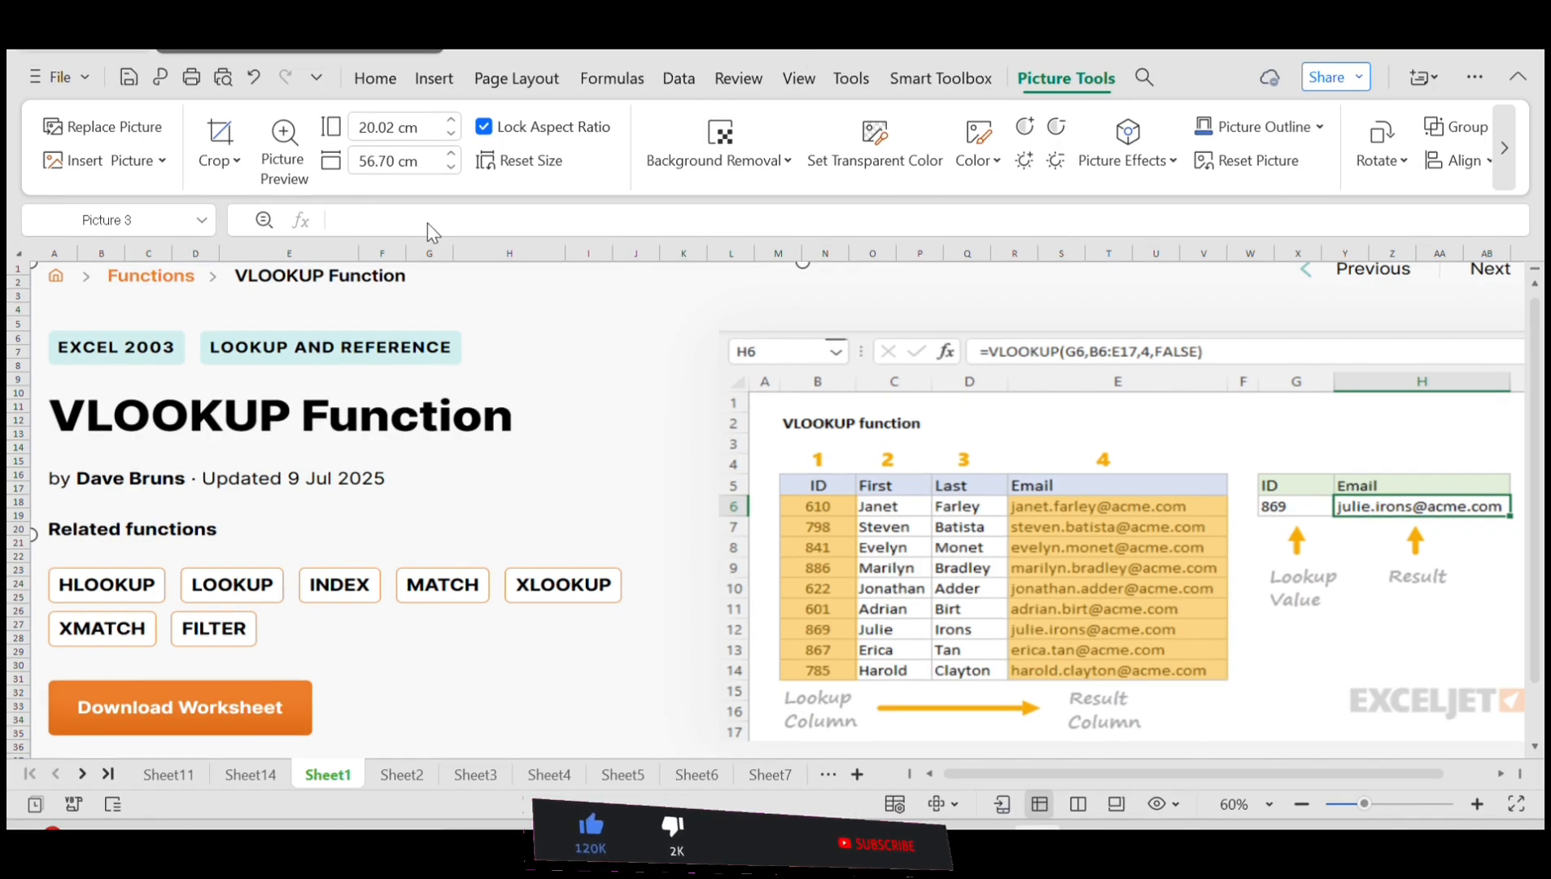
Review the VLOOKUP syntax and argument notes on Sheet14 and the employee data and example tables on Sheet11
click(236, 775)
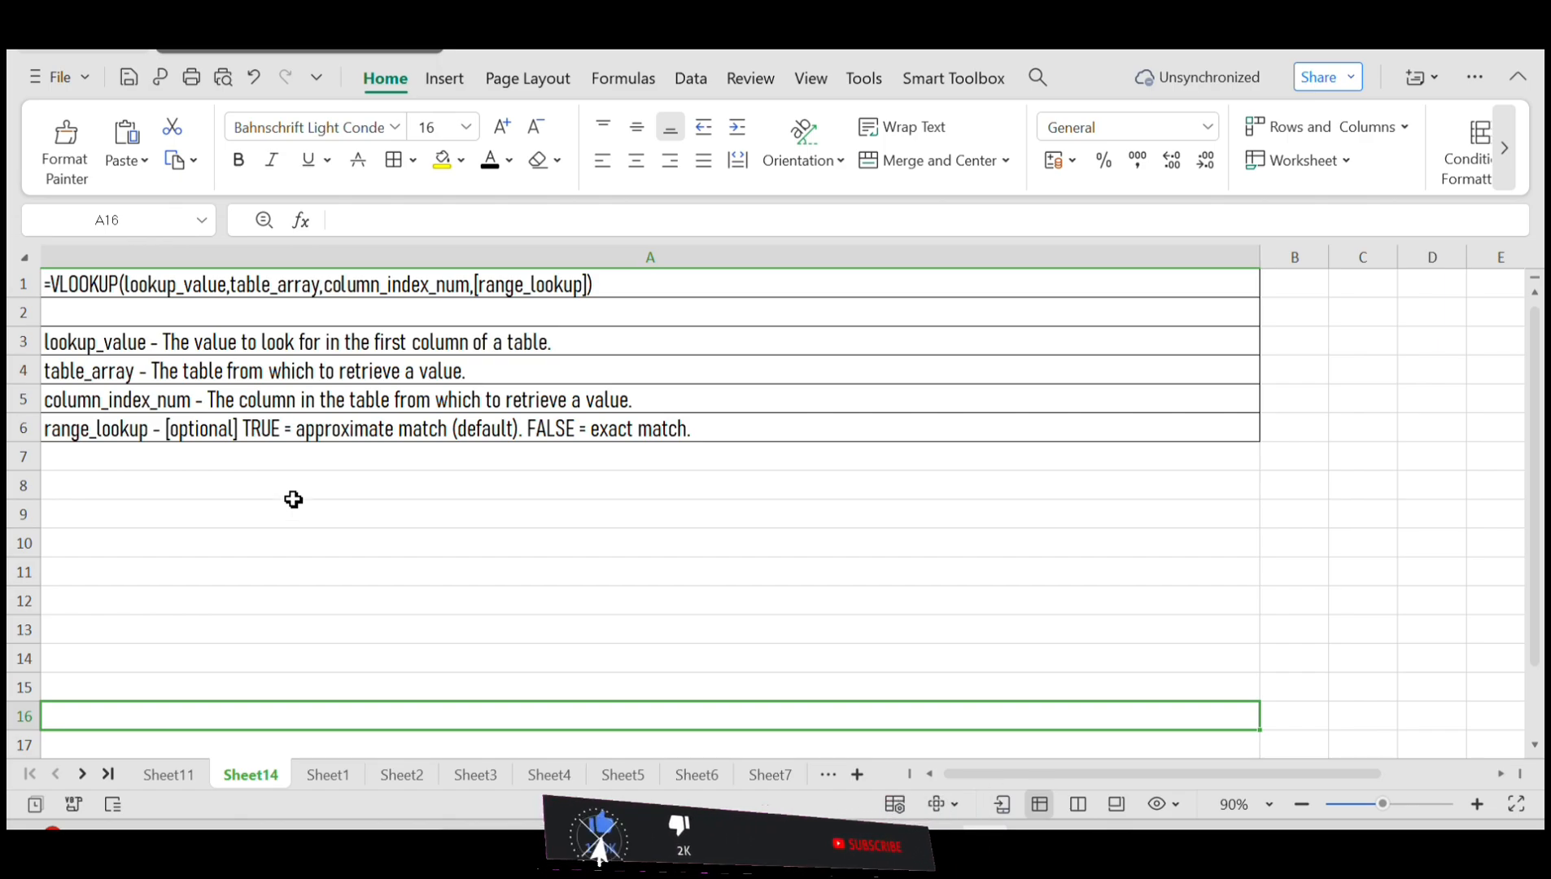
click(169, 774)
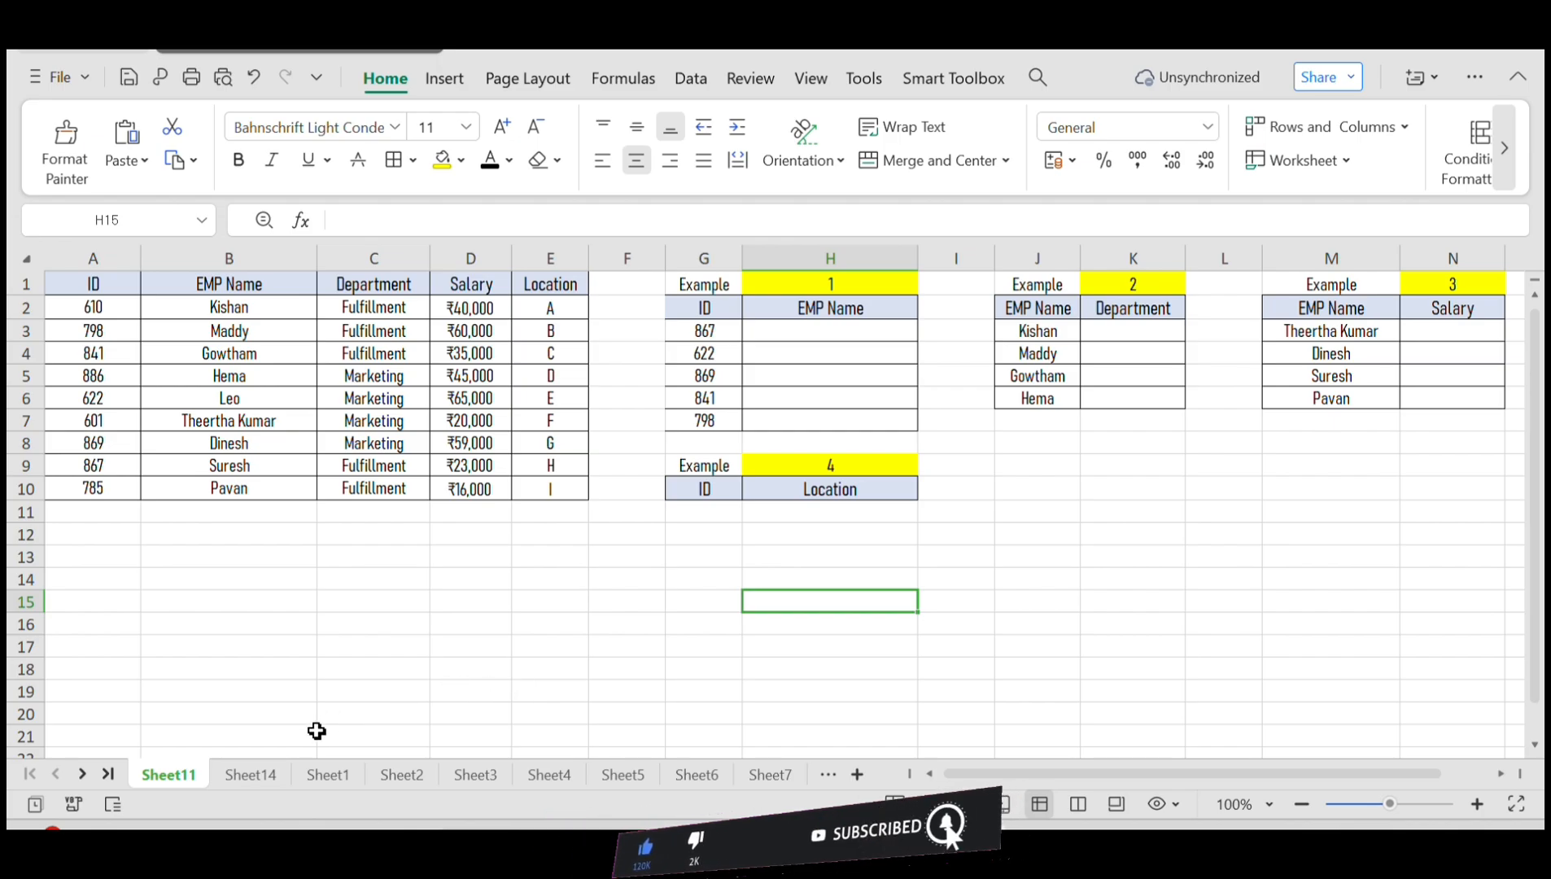
click(252, 773)
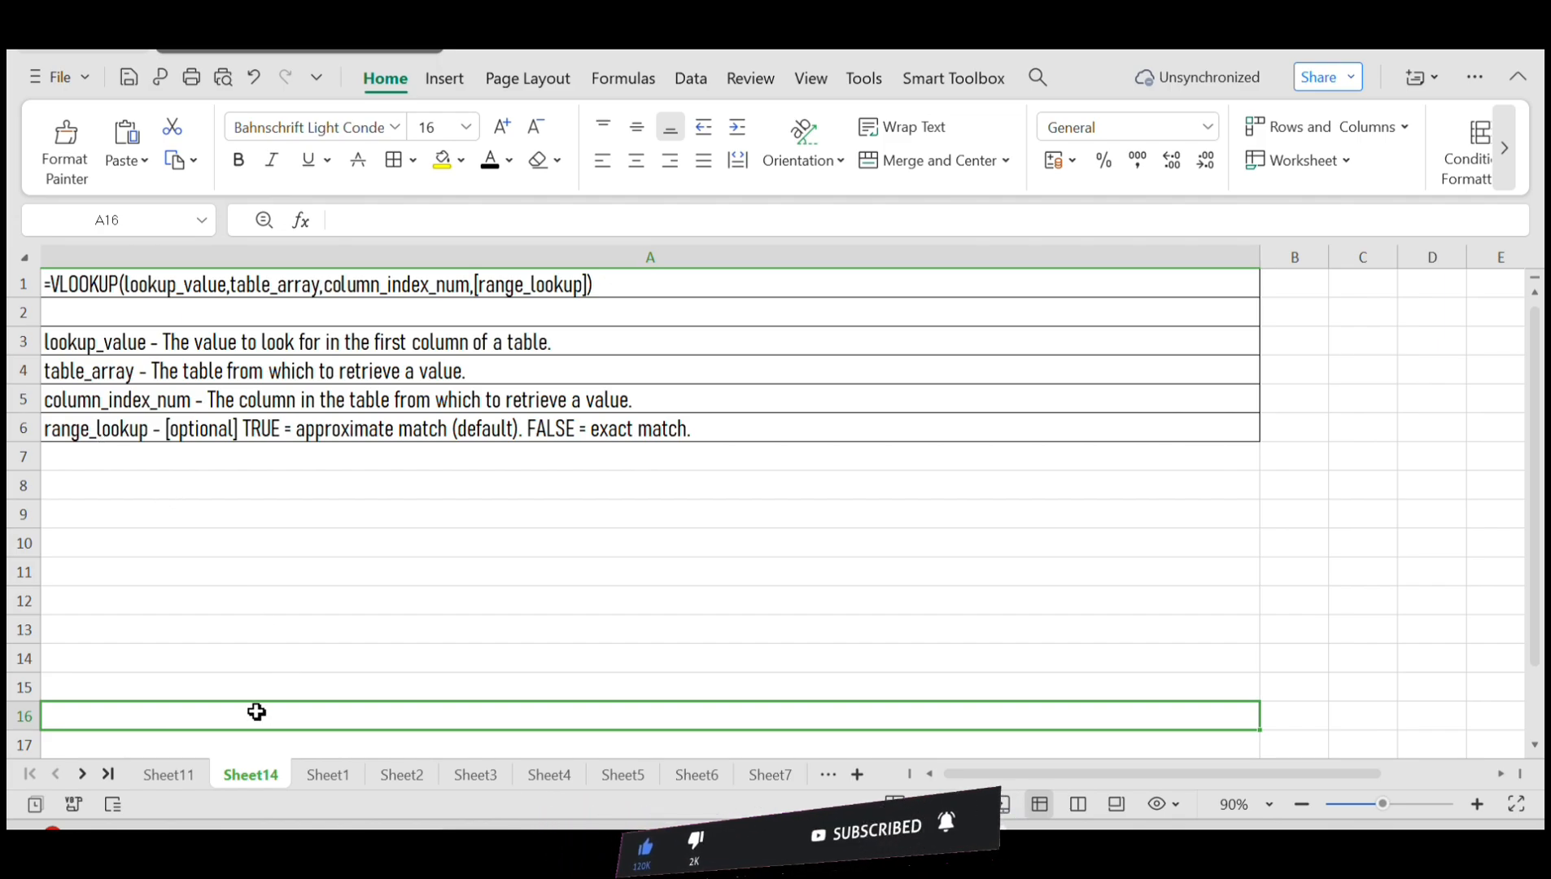
click(166, 775)
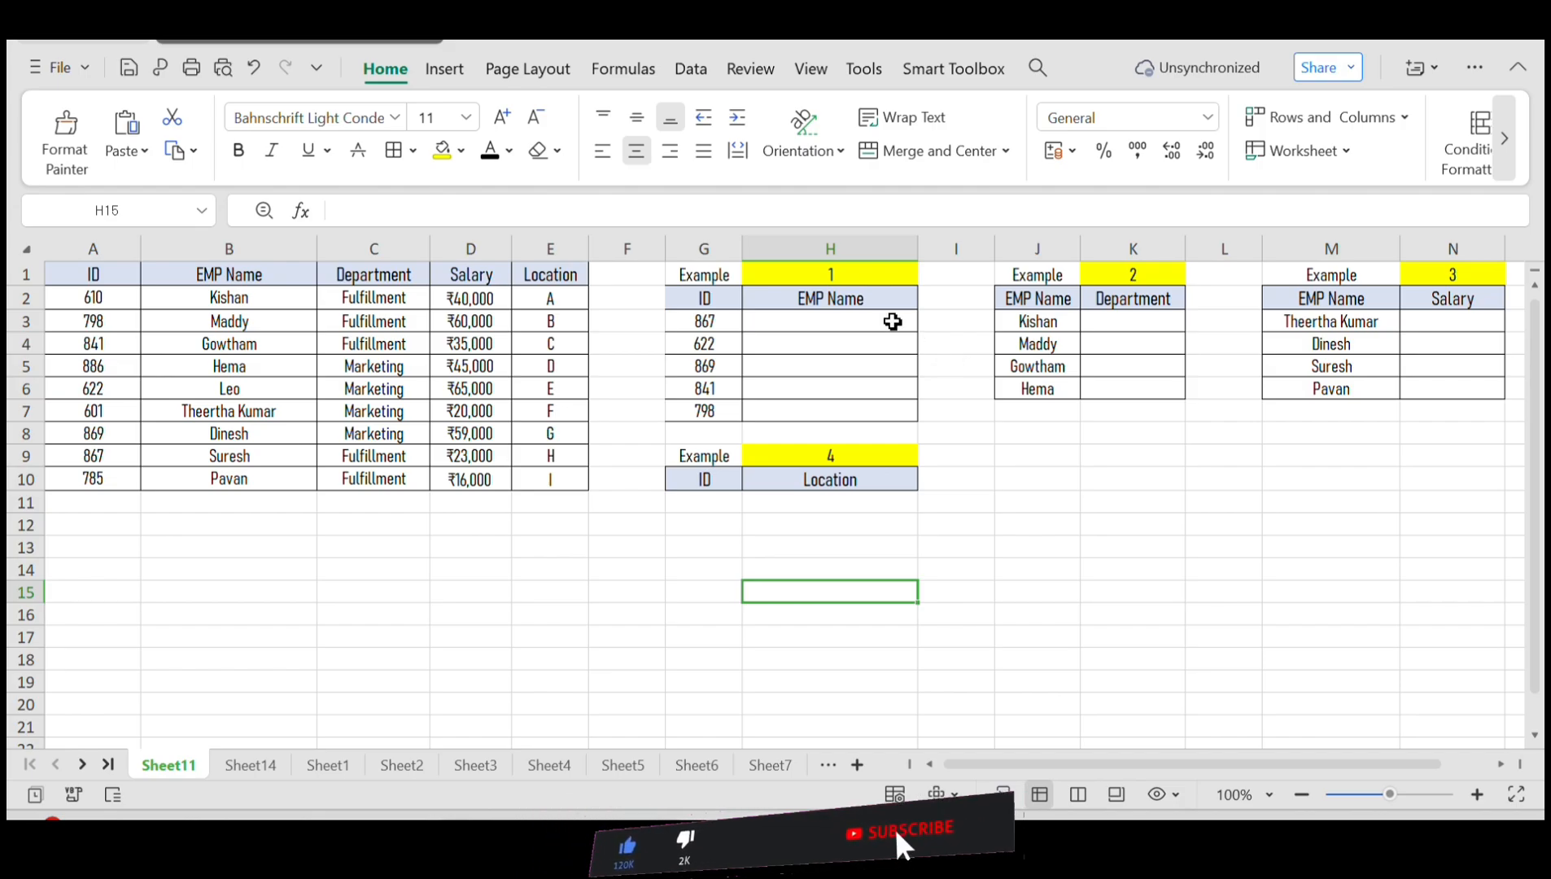
Start a VLOOKUP formula in H3 of the Example 1 table with the ID in G3 as the lookup value
click(840, 276)
key(Down)
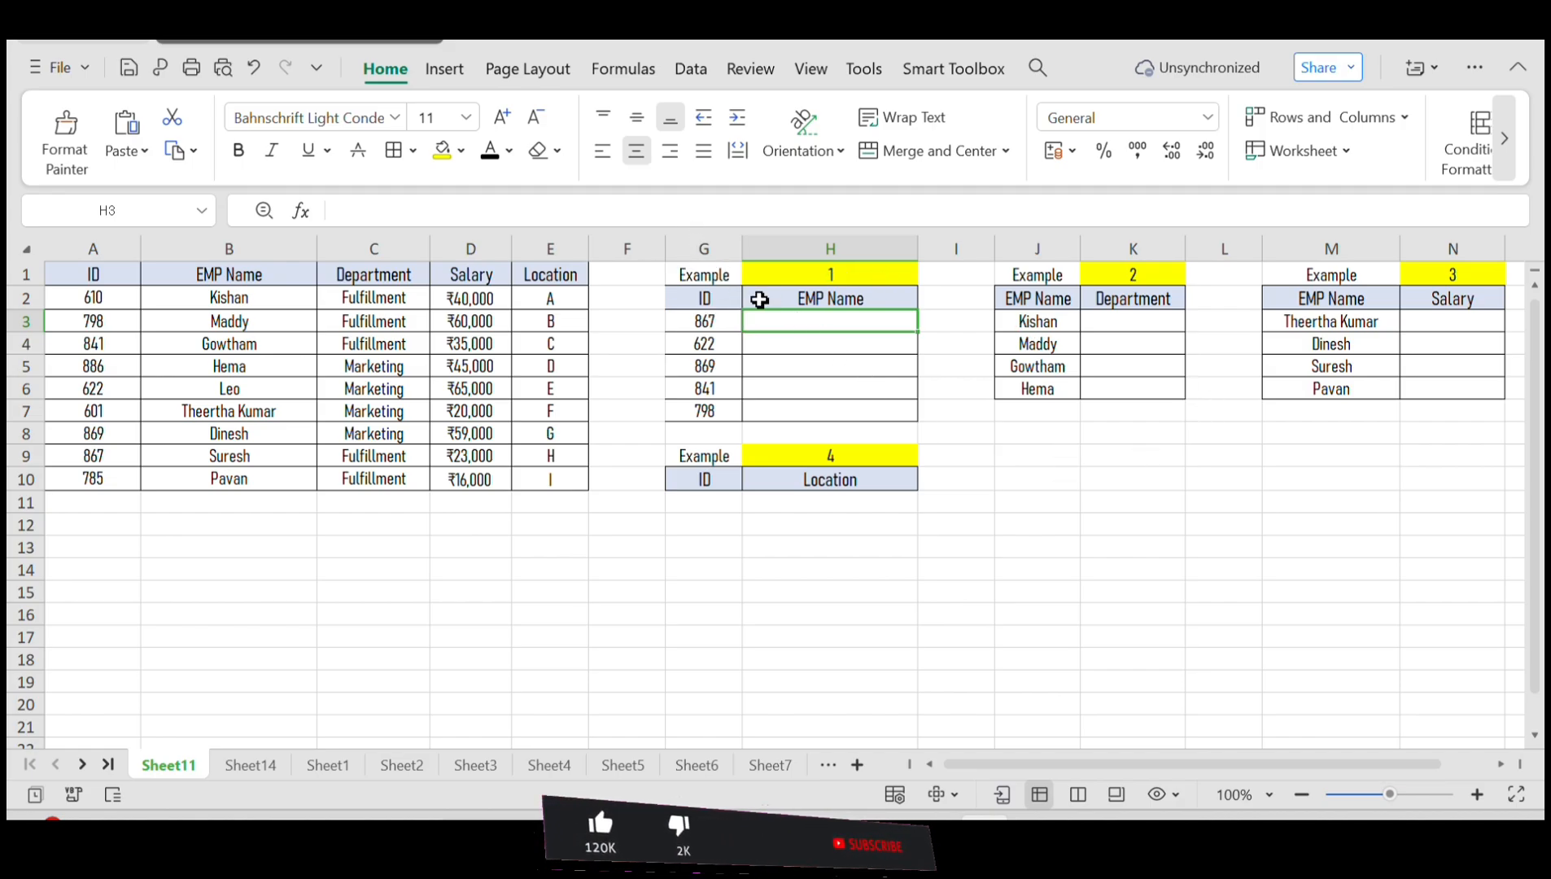
click(699, 295)
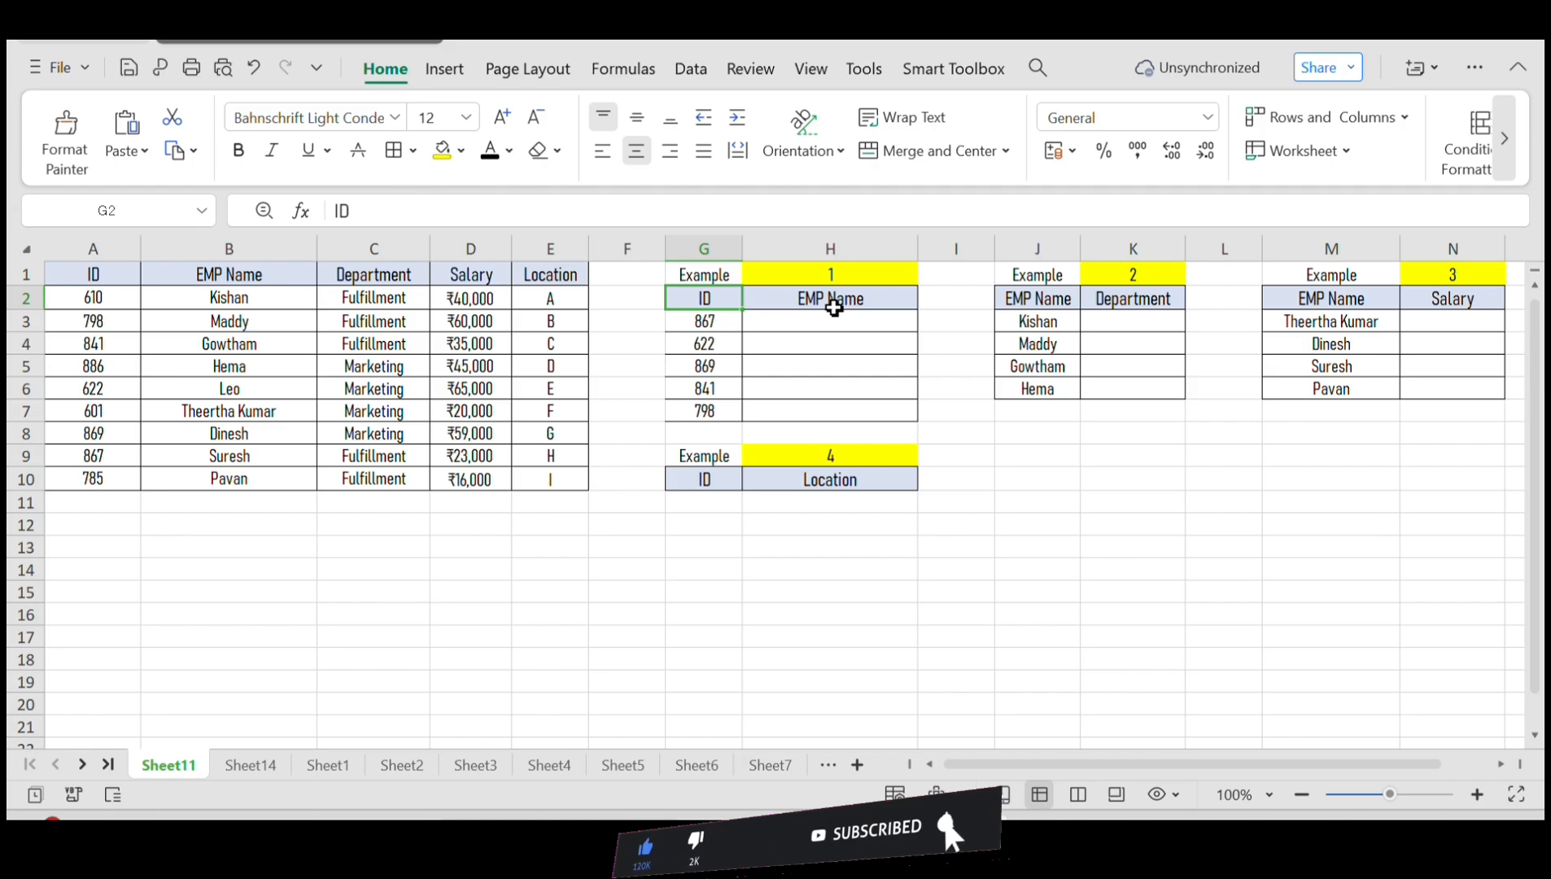
click(853, 326)
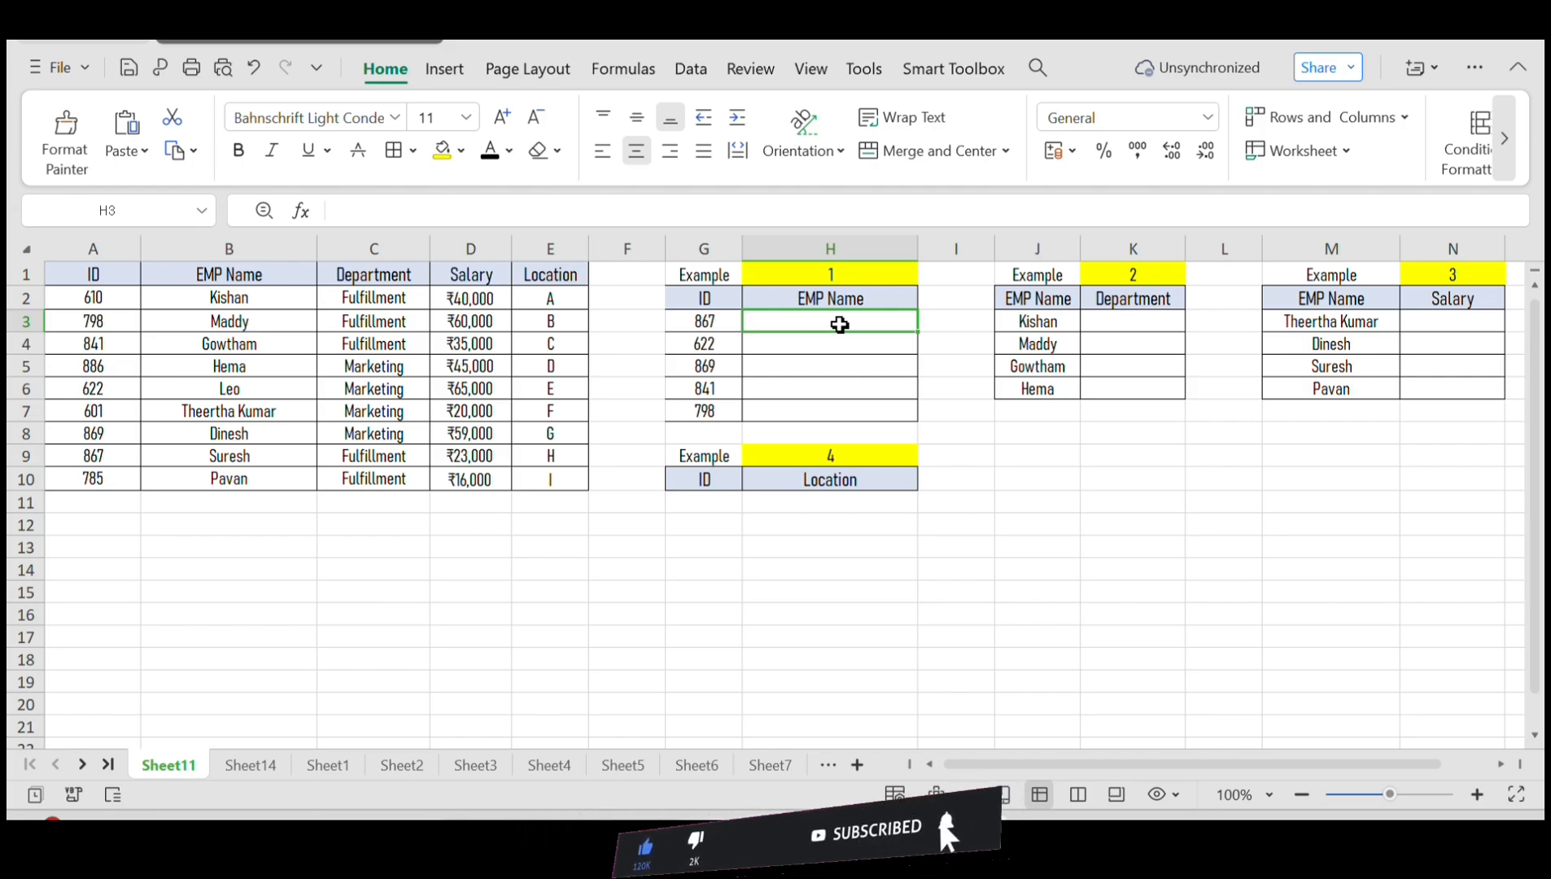
text(=vl)
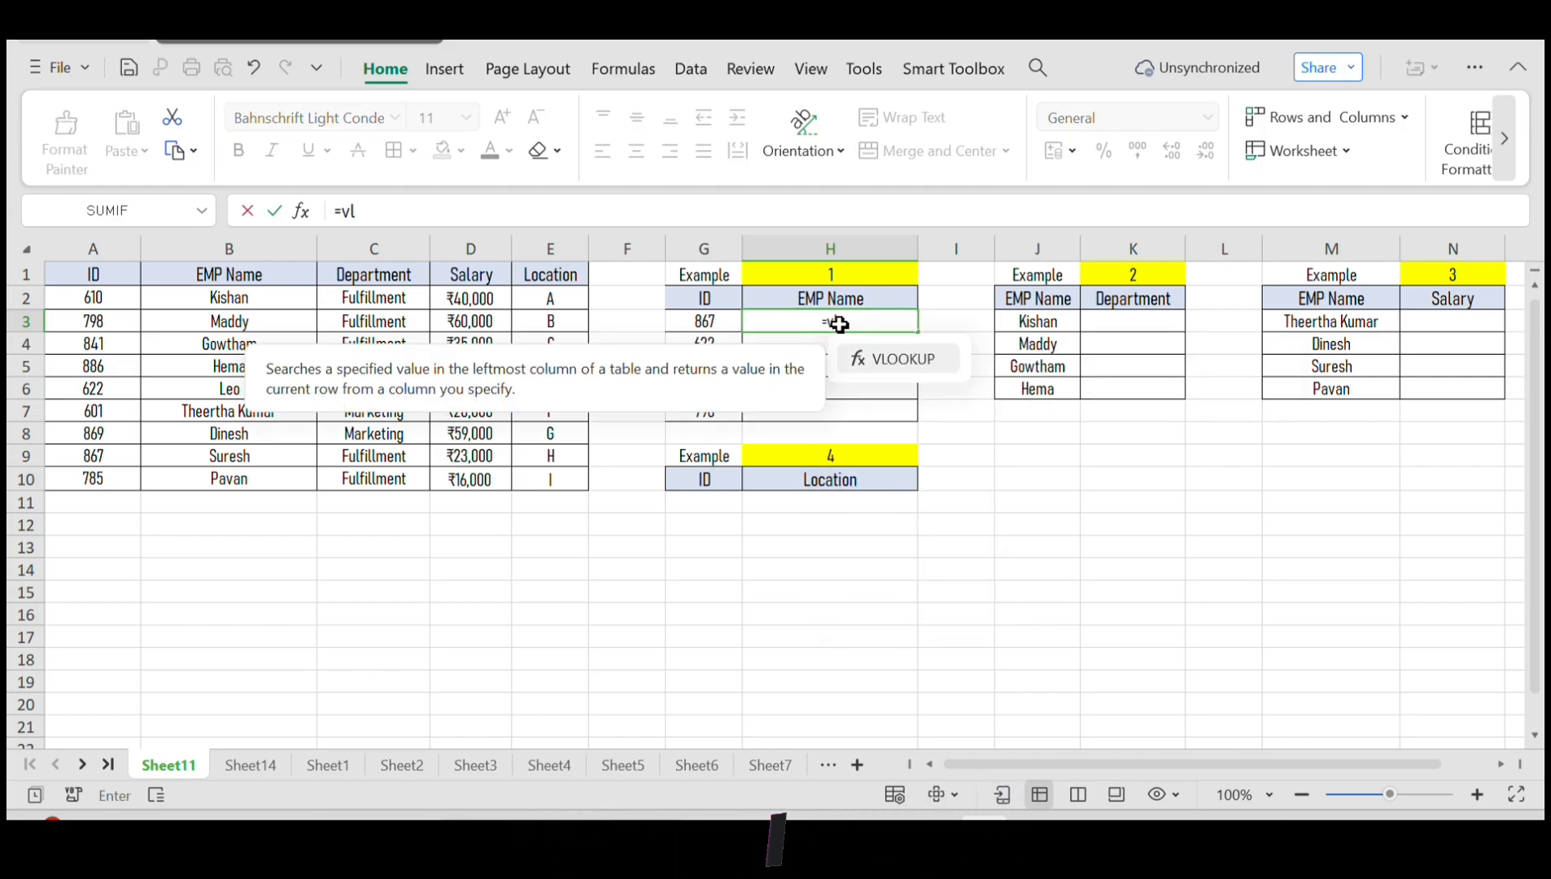
key(Tab)
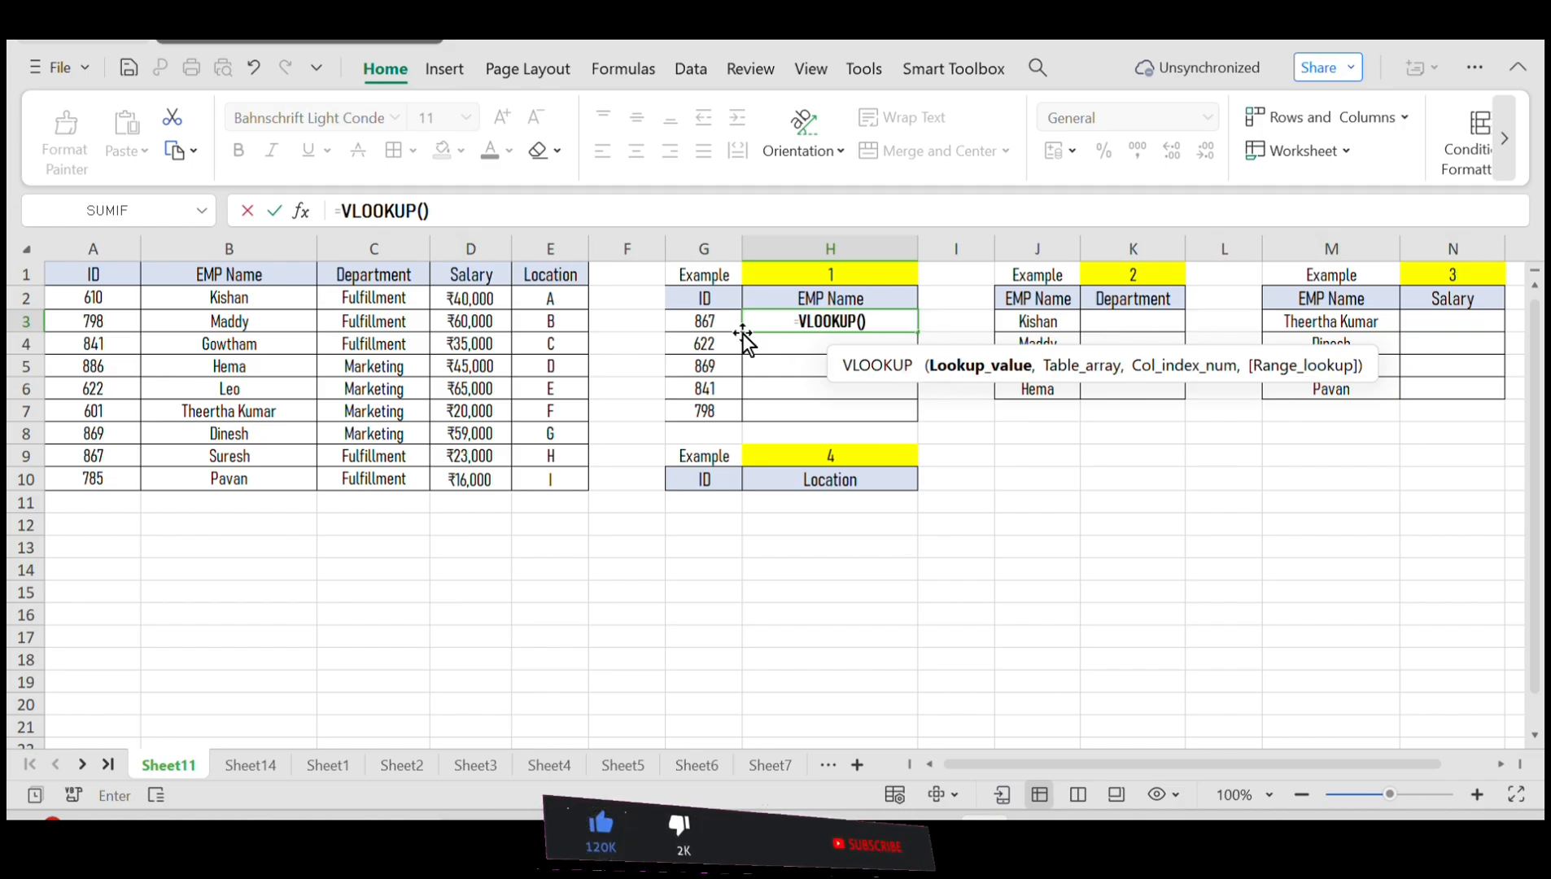
click(709, 316)
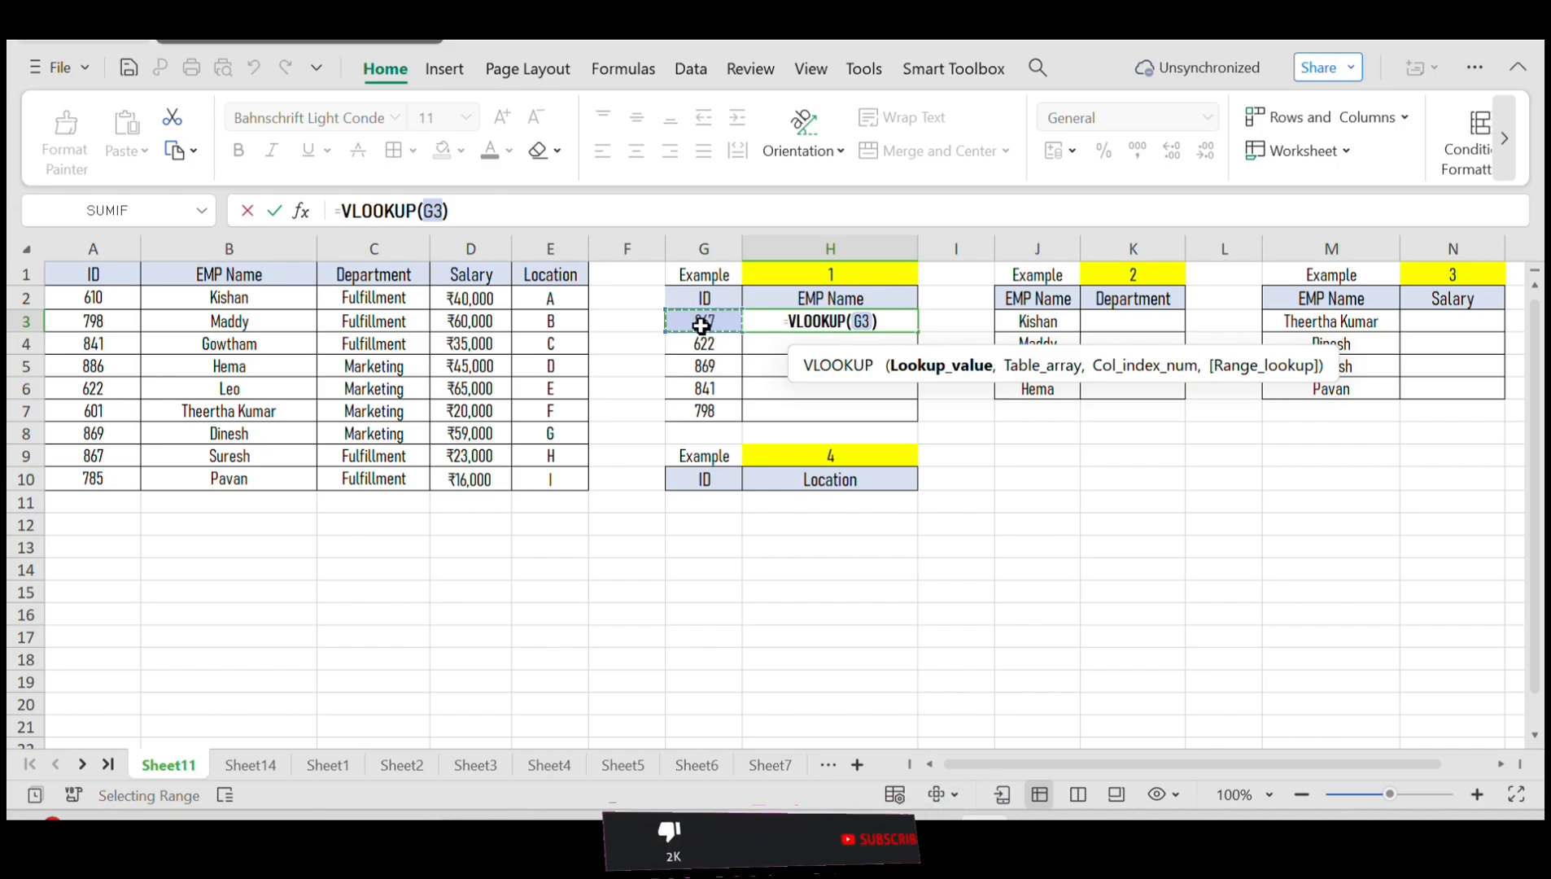
text(,)
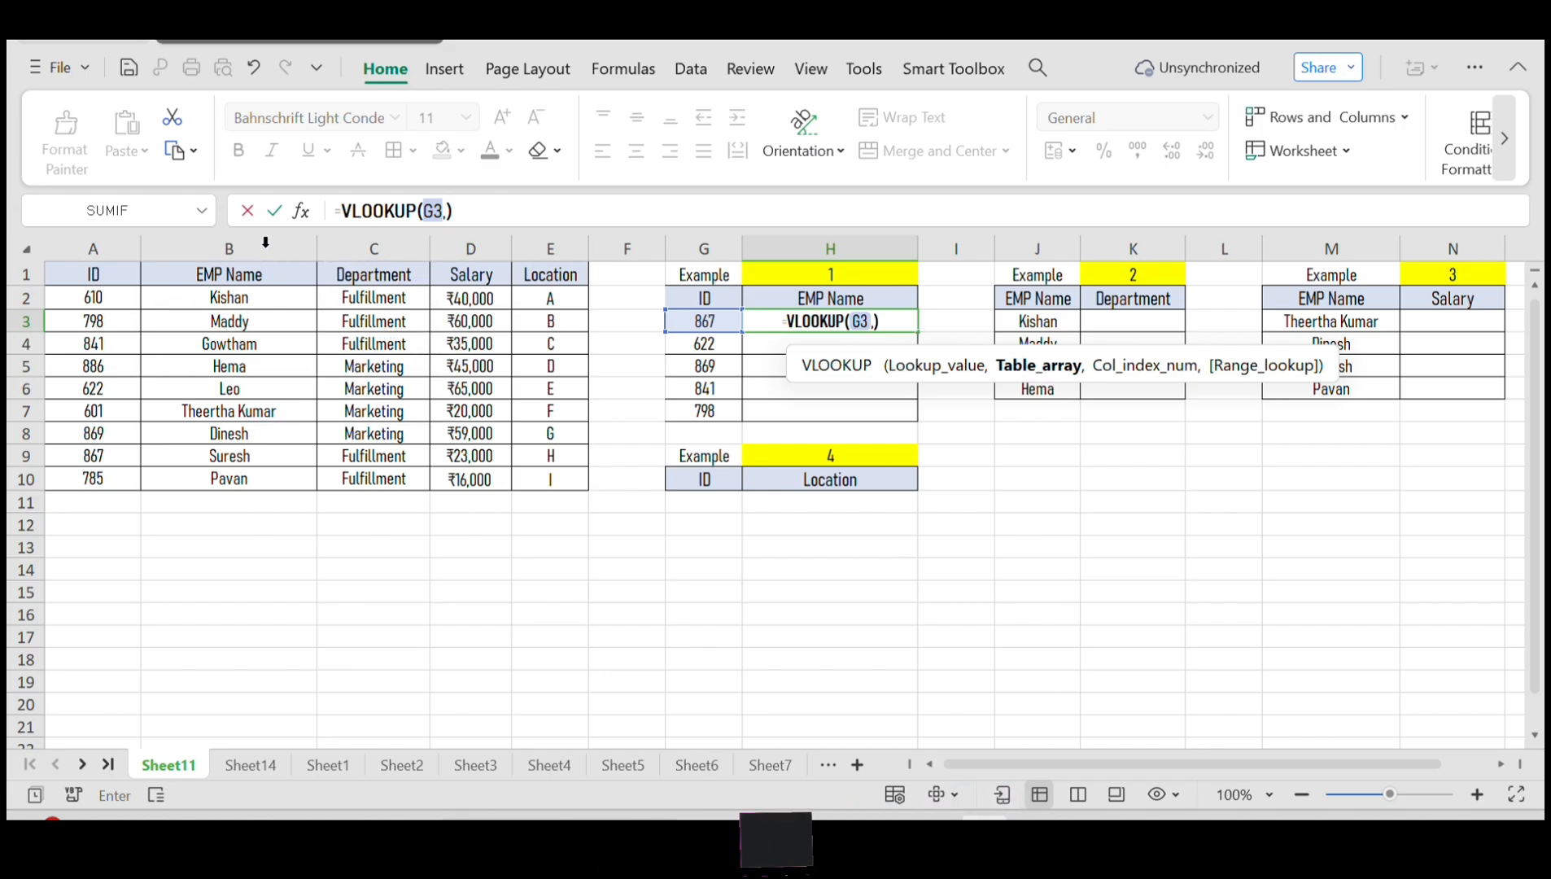
Complete the H3 VLOOKUP with table array A:E, column index 2 and range lookup 0, and enter it
click(97, 274)
key(ctrl+shift+Right)
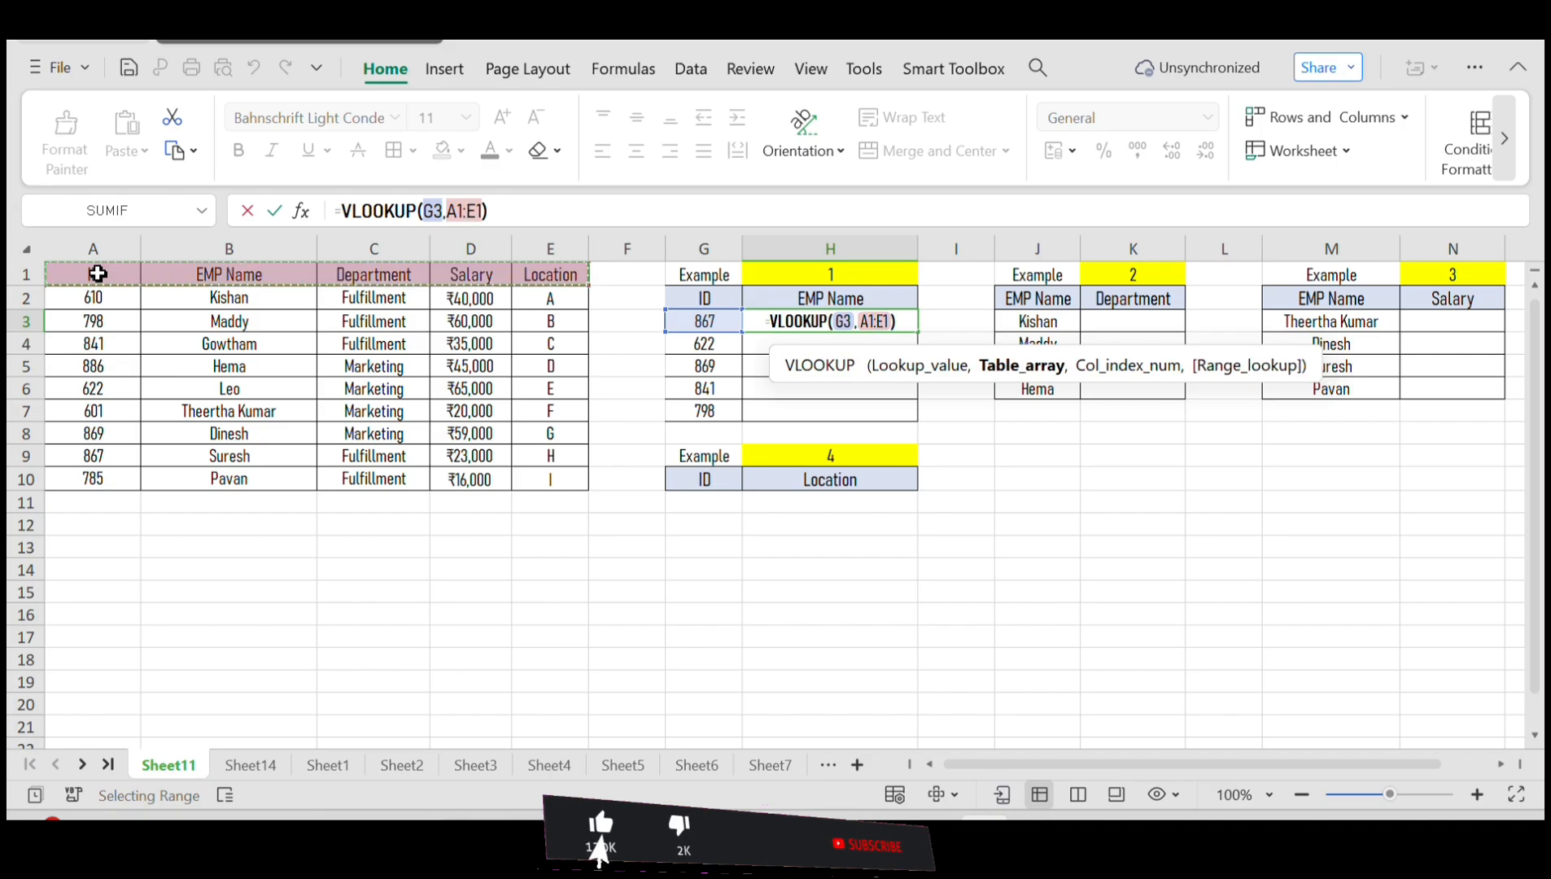
drag(97, 248, 551, 248)
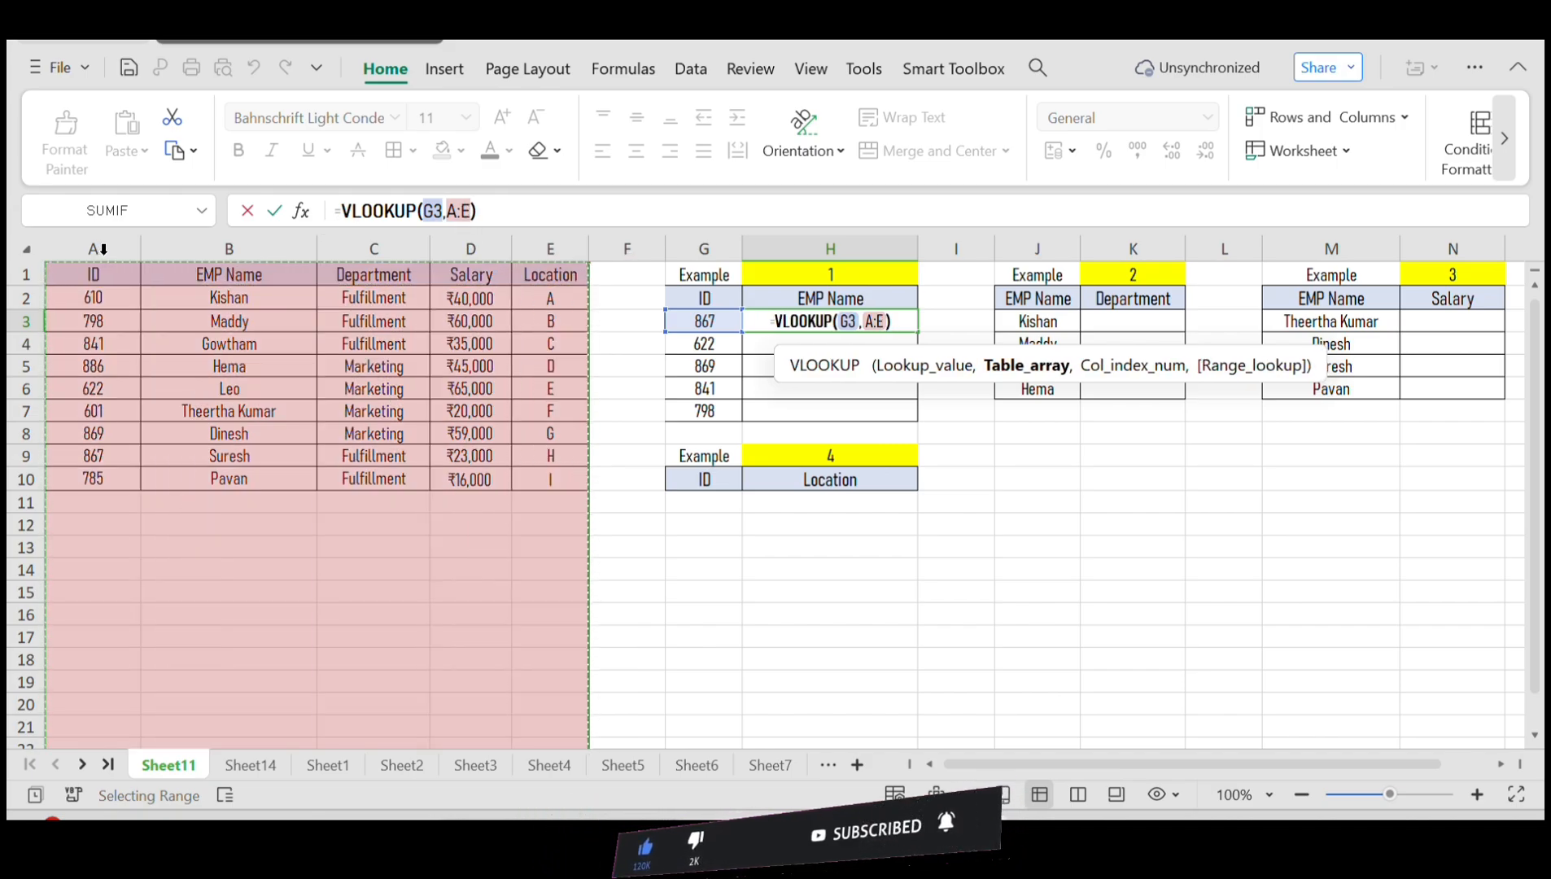
text(,)
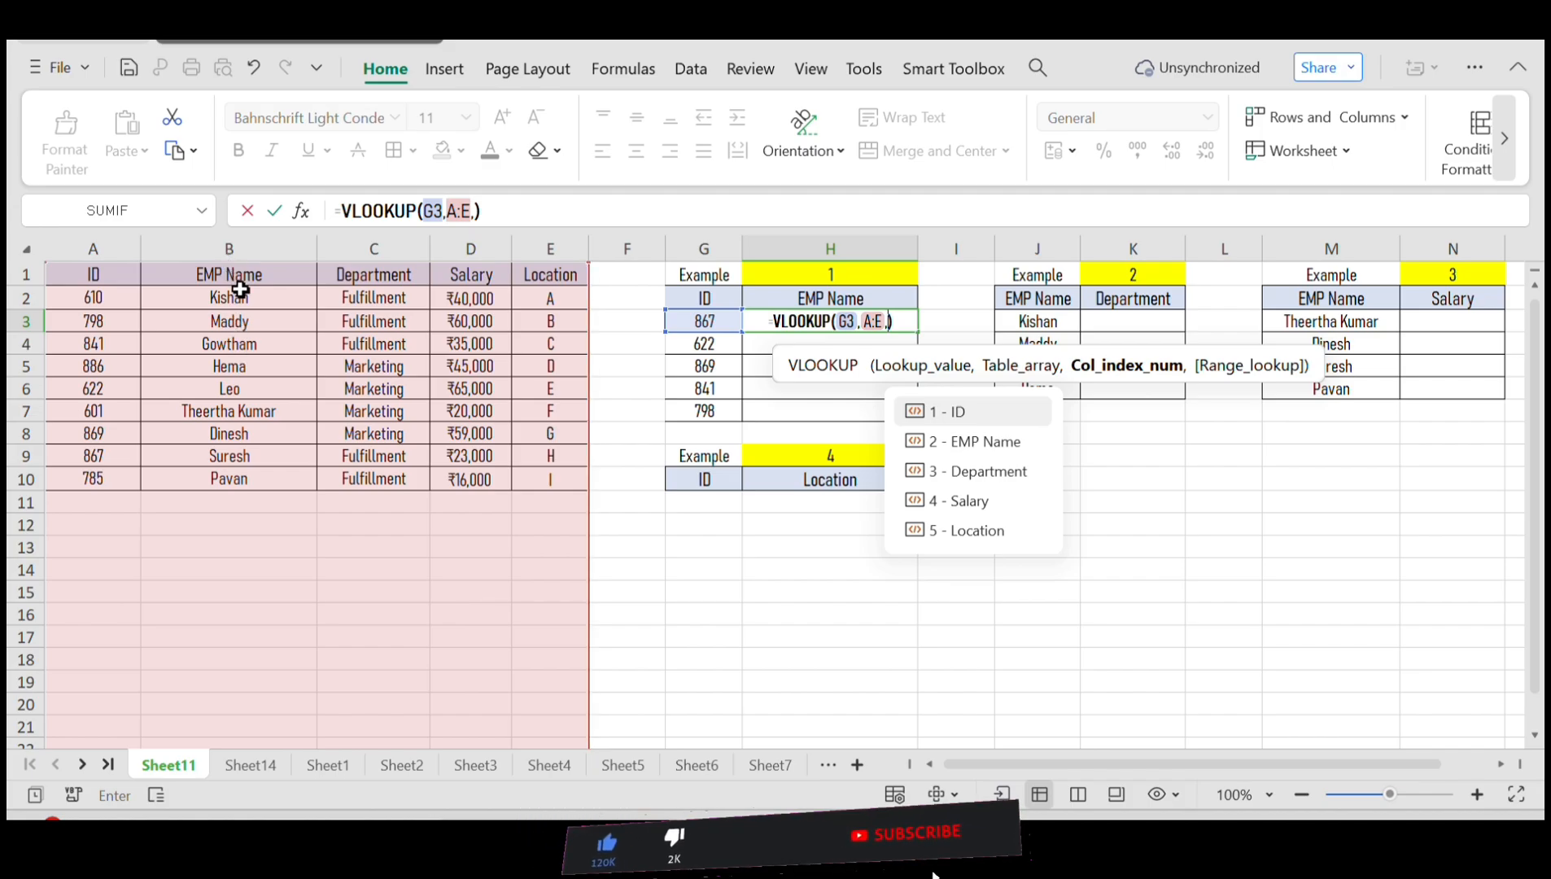
text(2)
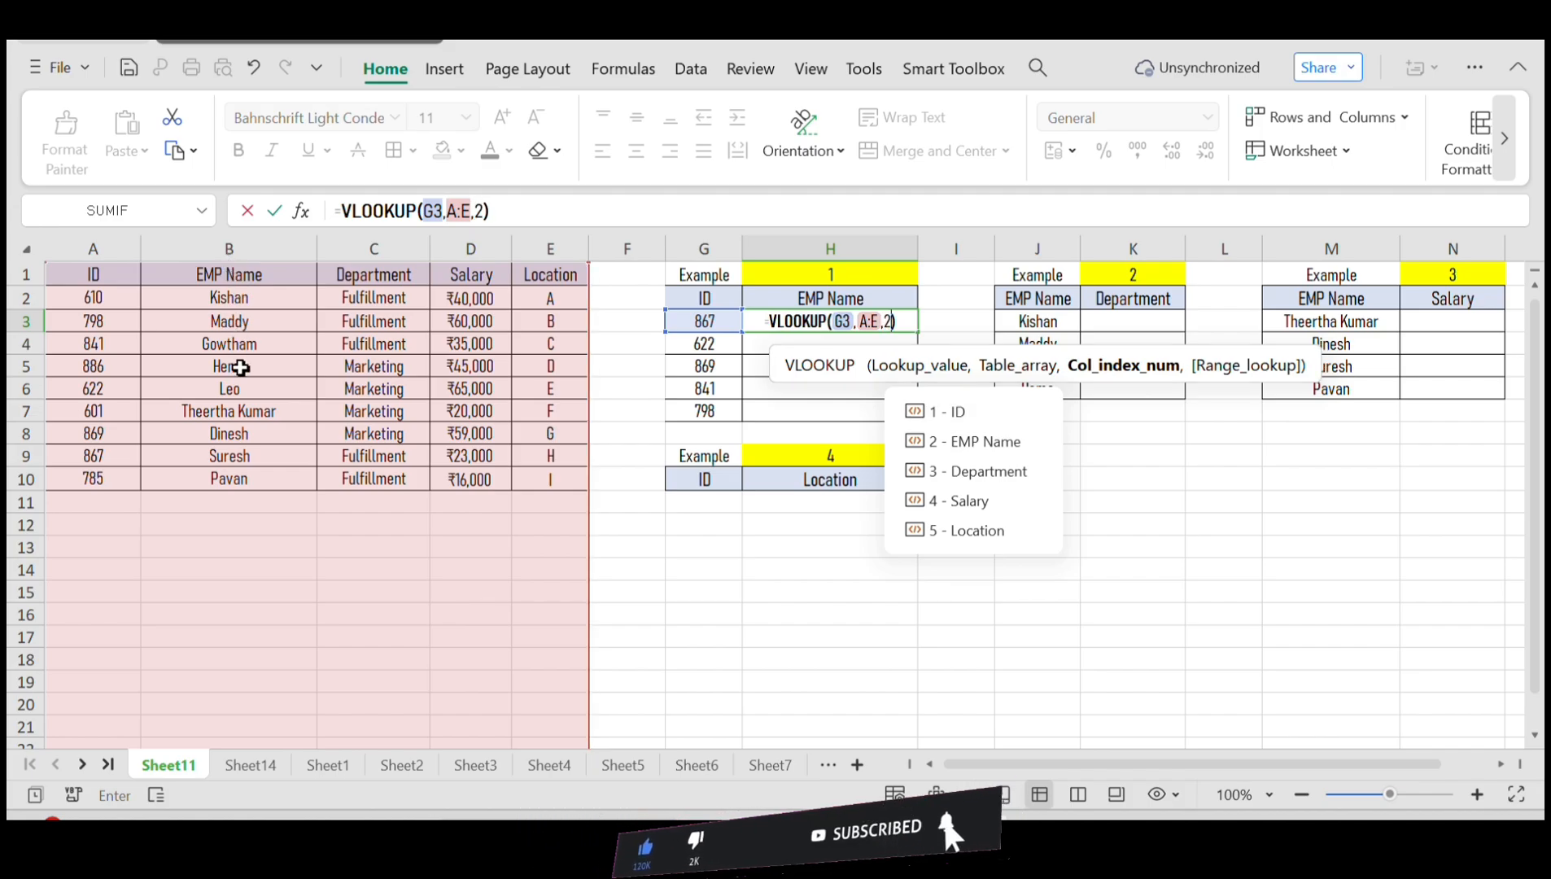
text(,0)
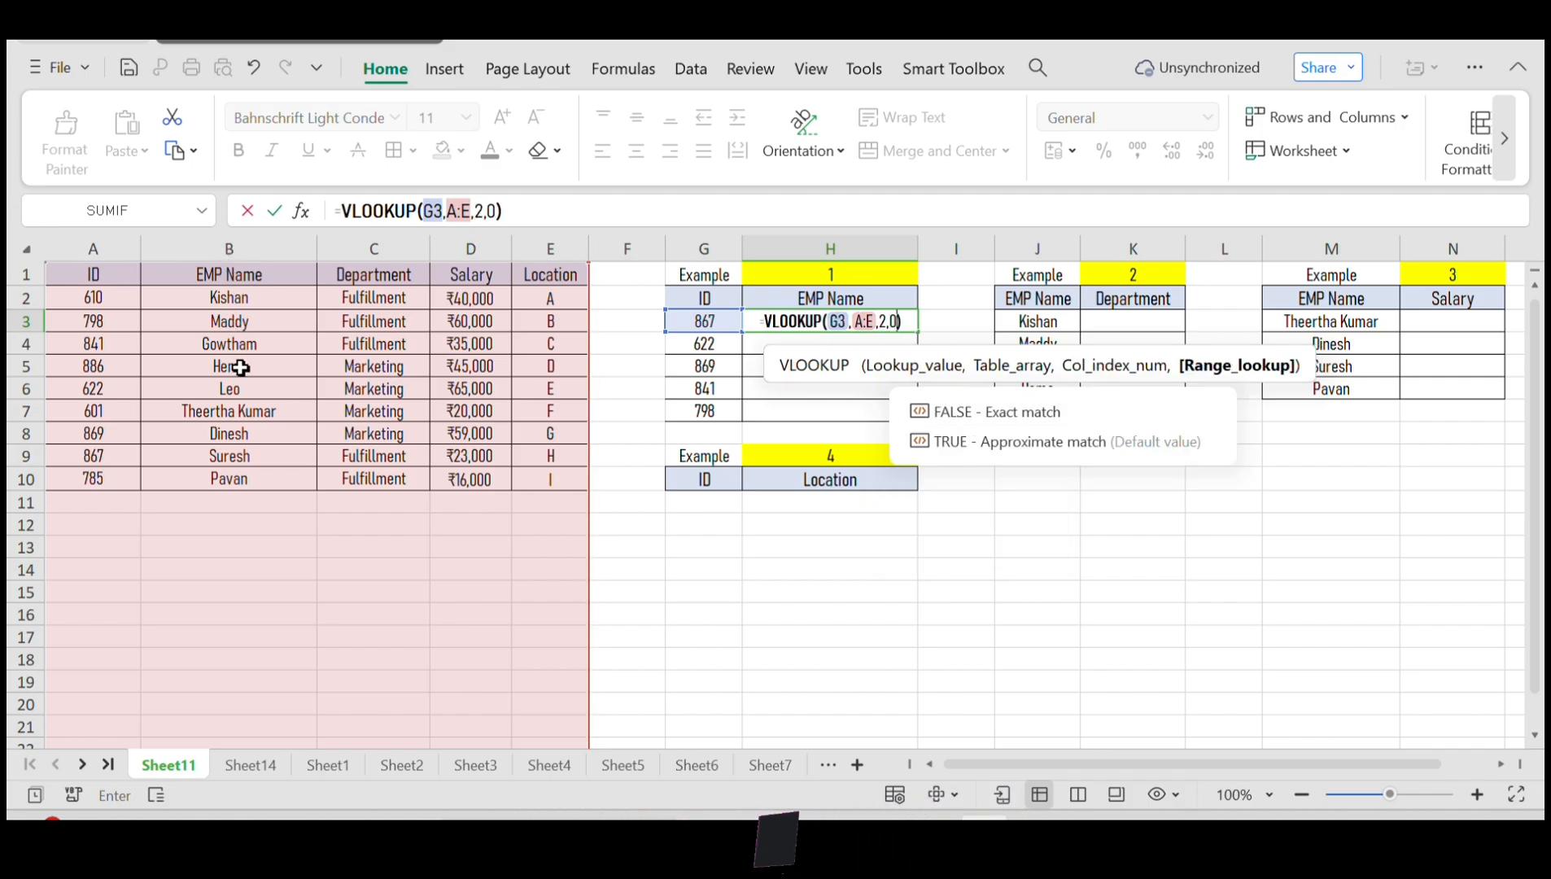
key(ctrl+Return)
Fill the EMP Name formula from H3 down through H7 in the Example 1 table
key(shift+Down)
key(shift+Down)
key(shift+Down)
key(shift+Down)
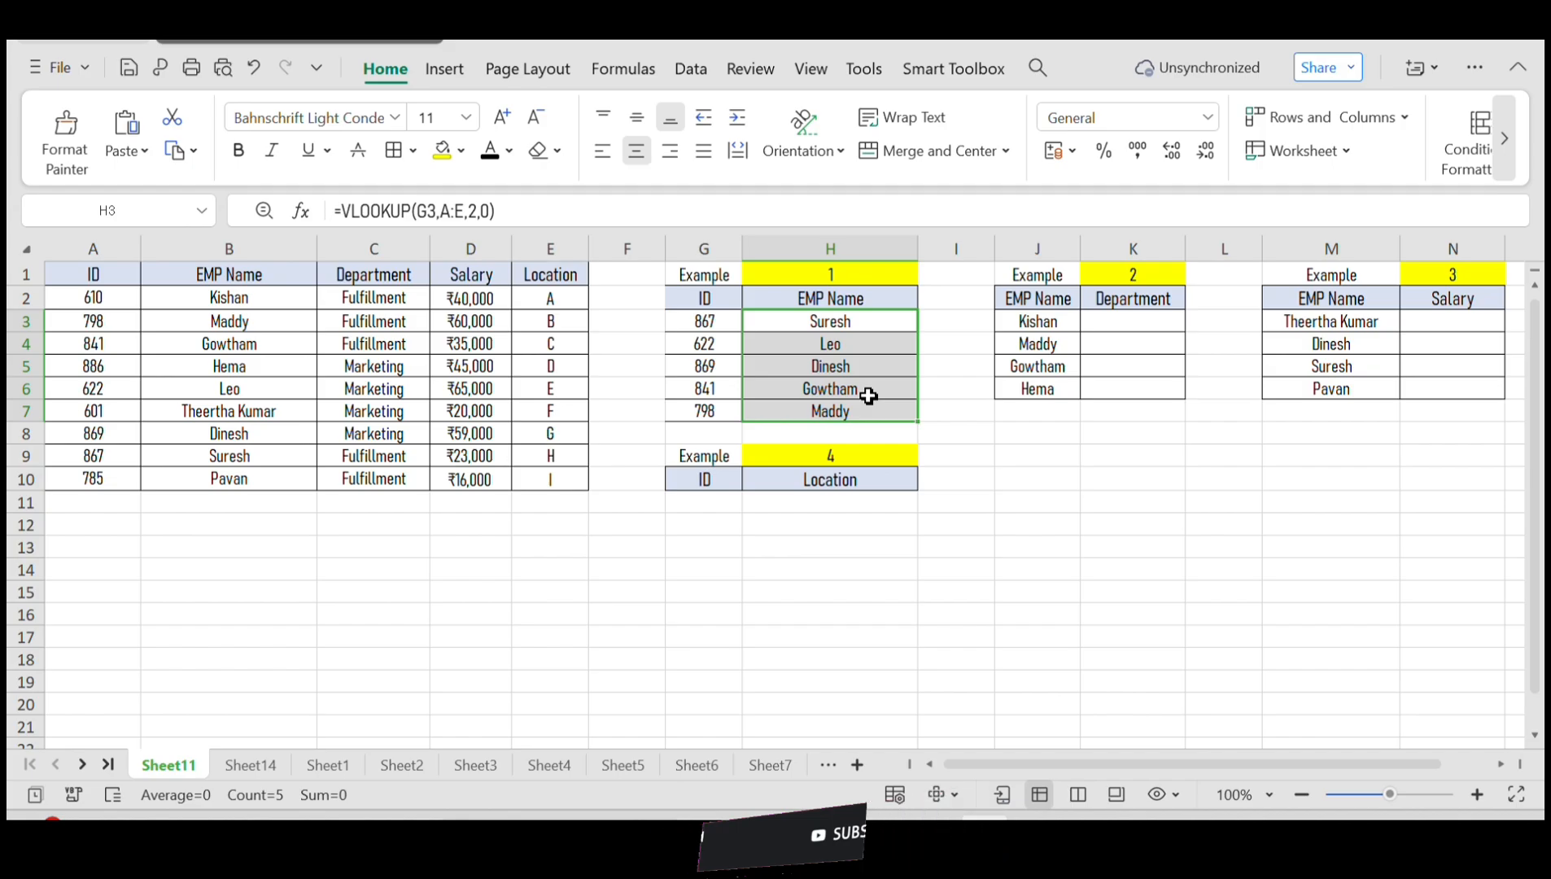
Enter =VLOOKUP(J3,B:E,2,0) in K3 to look up the Department in the Example 2 table
click(1144, 325)
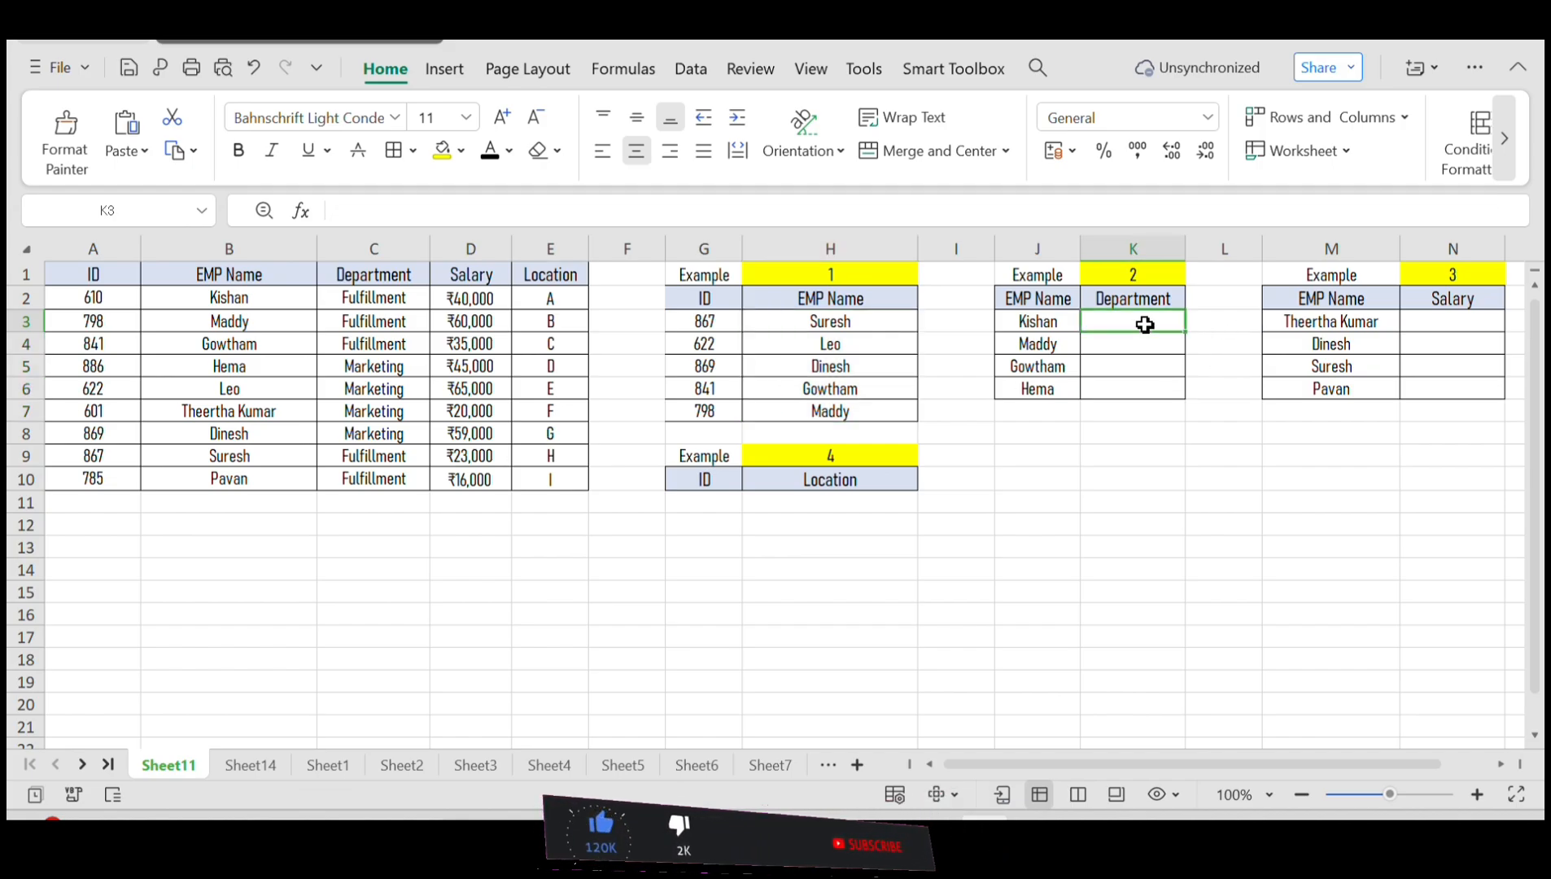
text(=vl)
key(Tab)
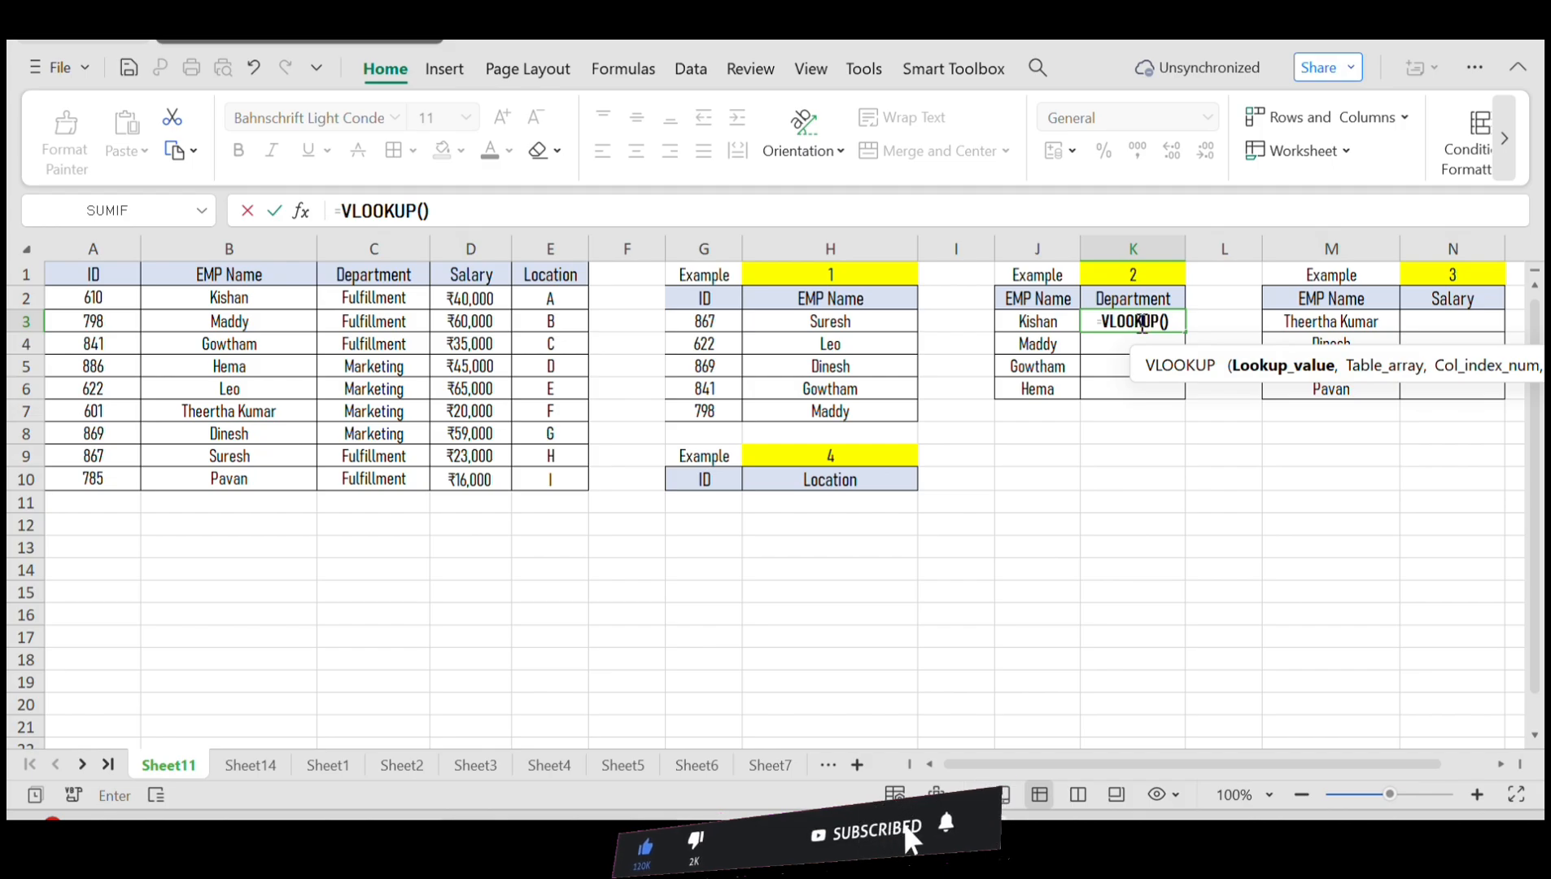
click(1043, 319)
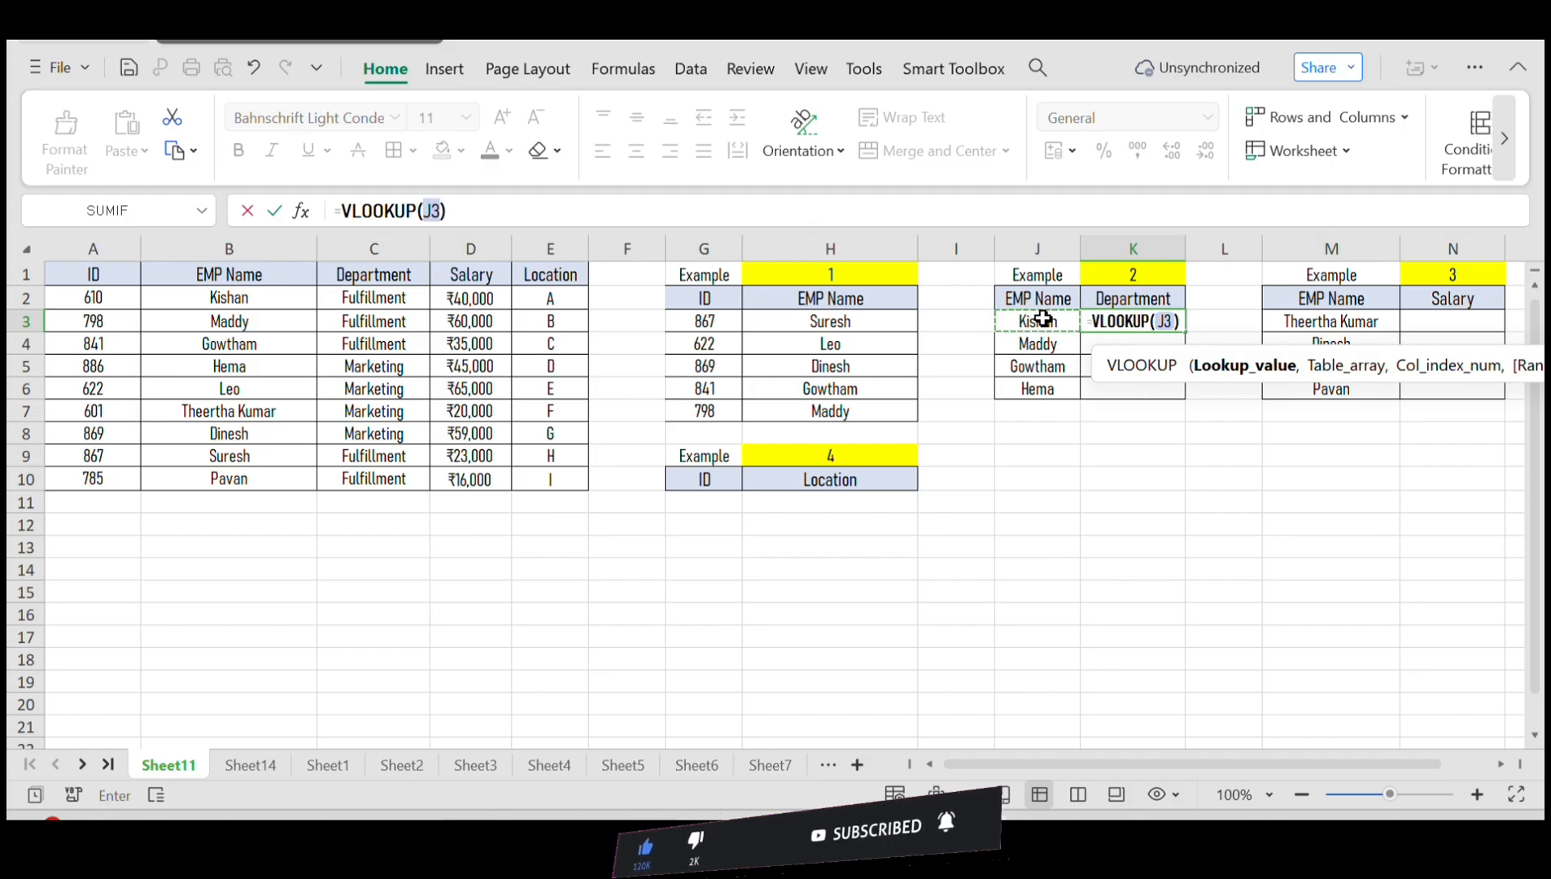
text(,)
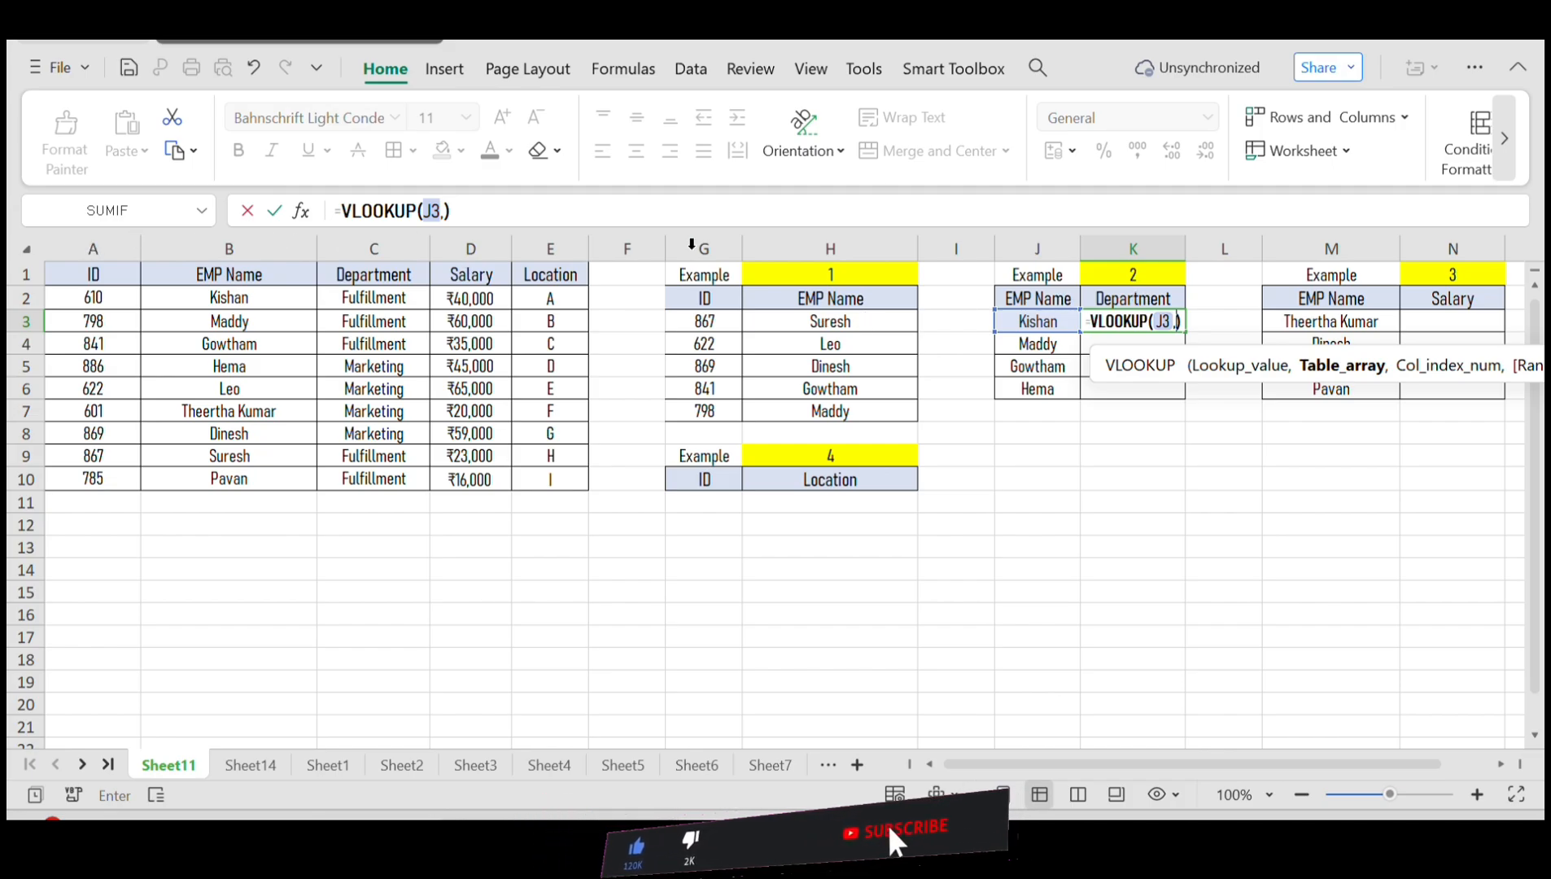
click(273, 243)
drag(274, 243, 569, 244)
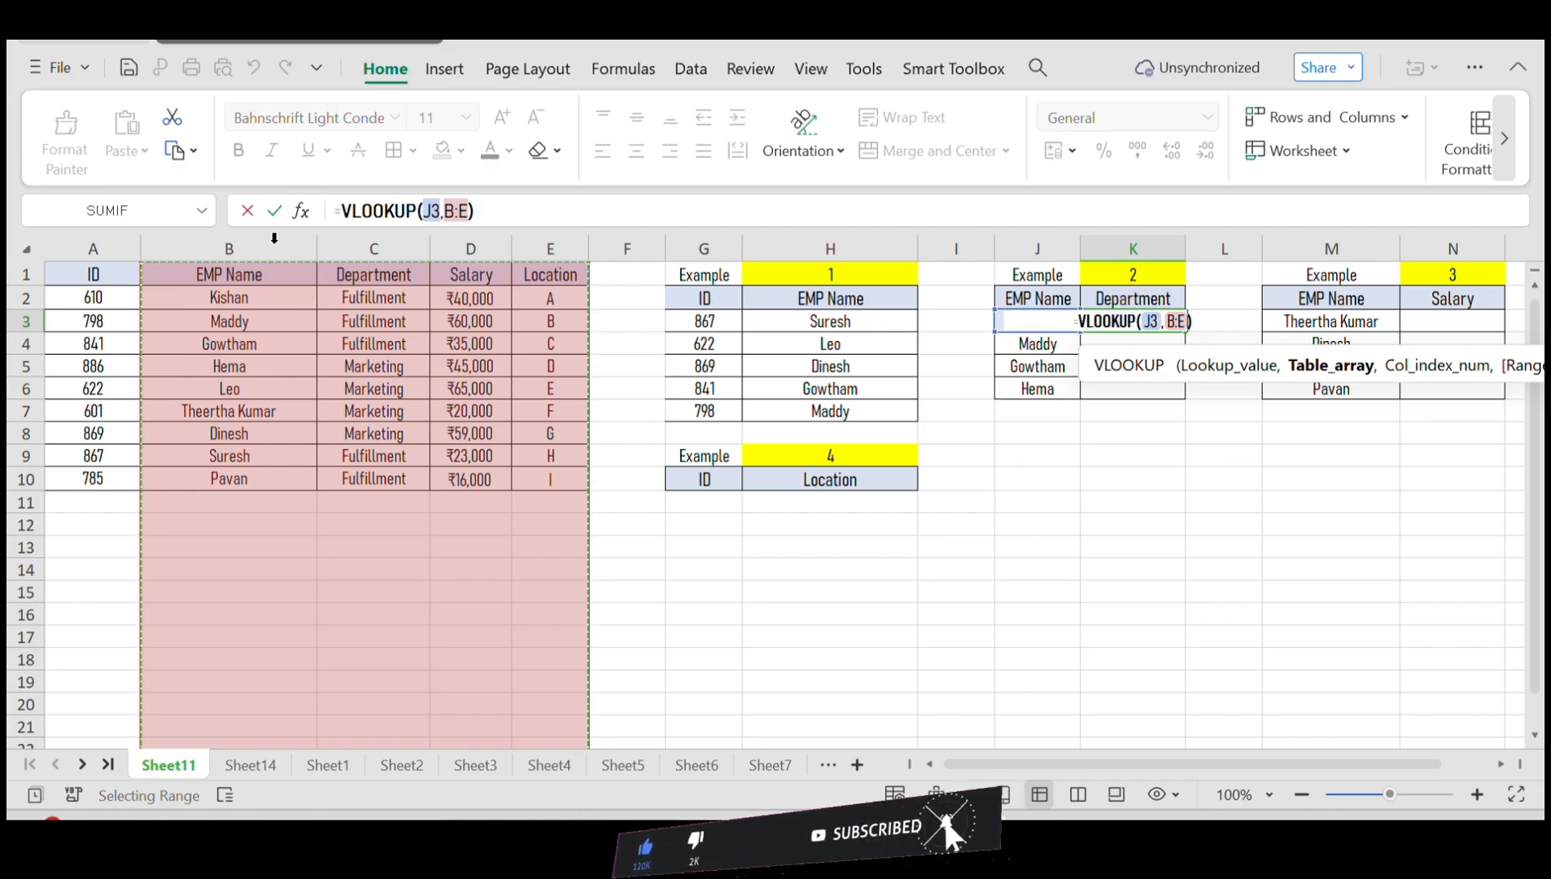
text(,2)
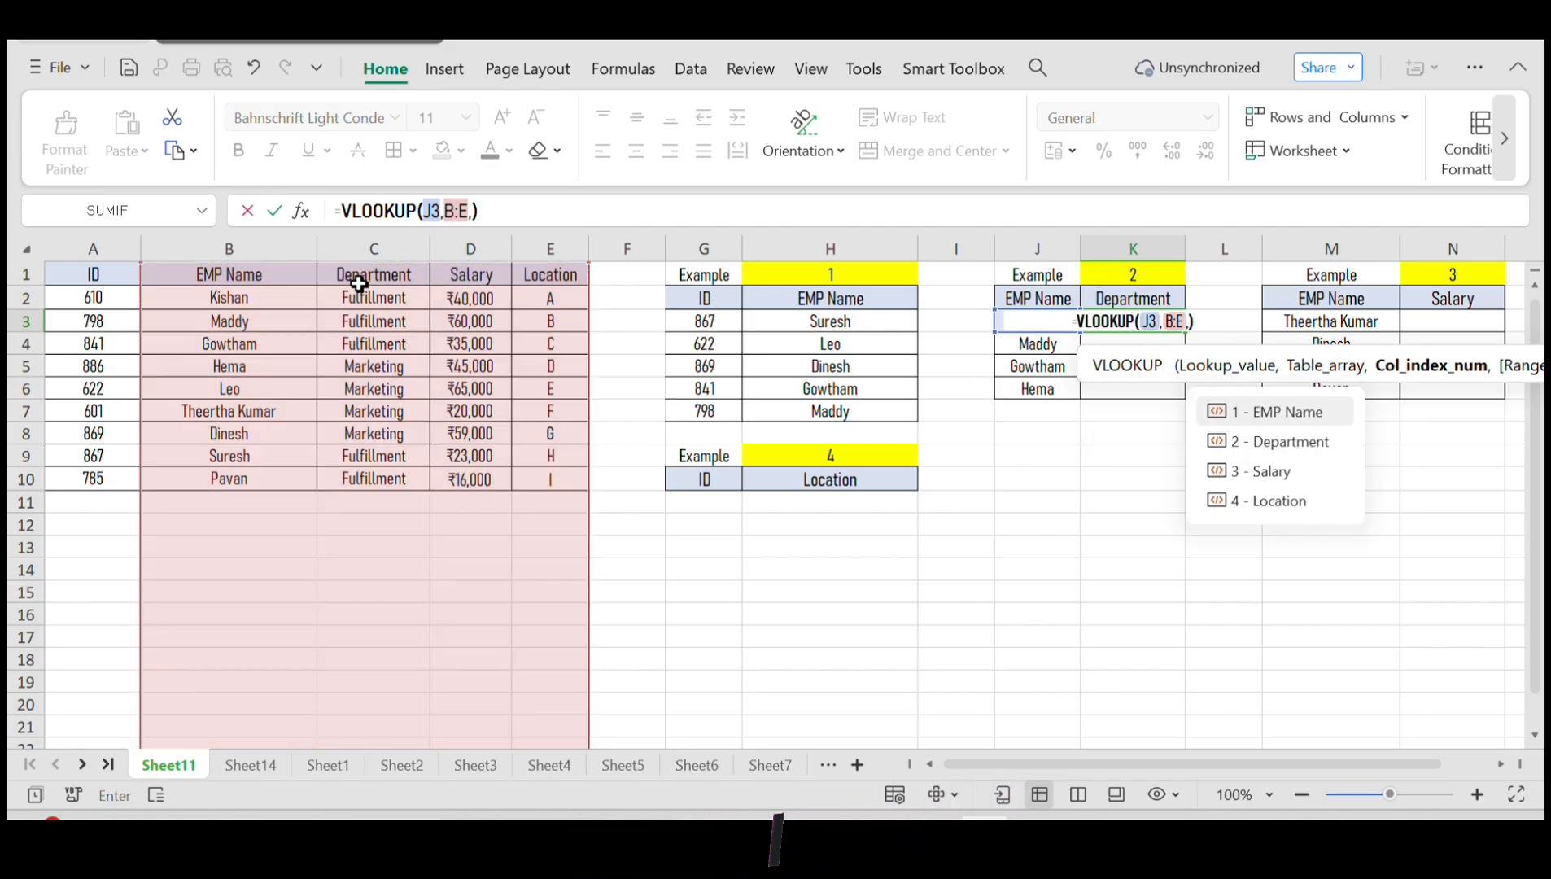
text(,0)
key(Return)
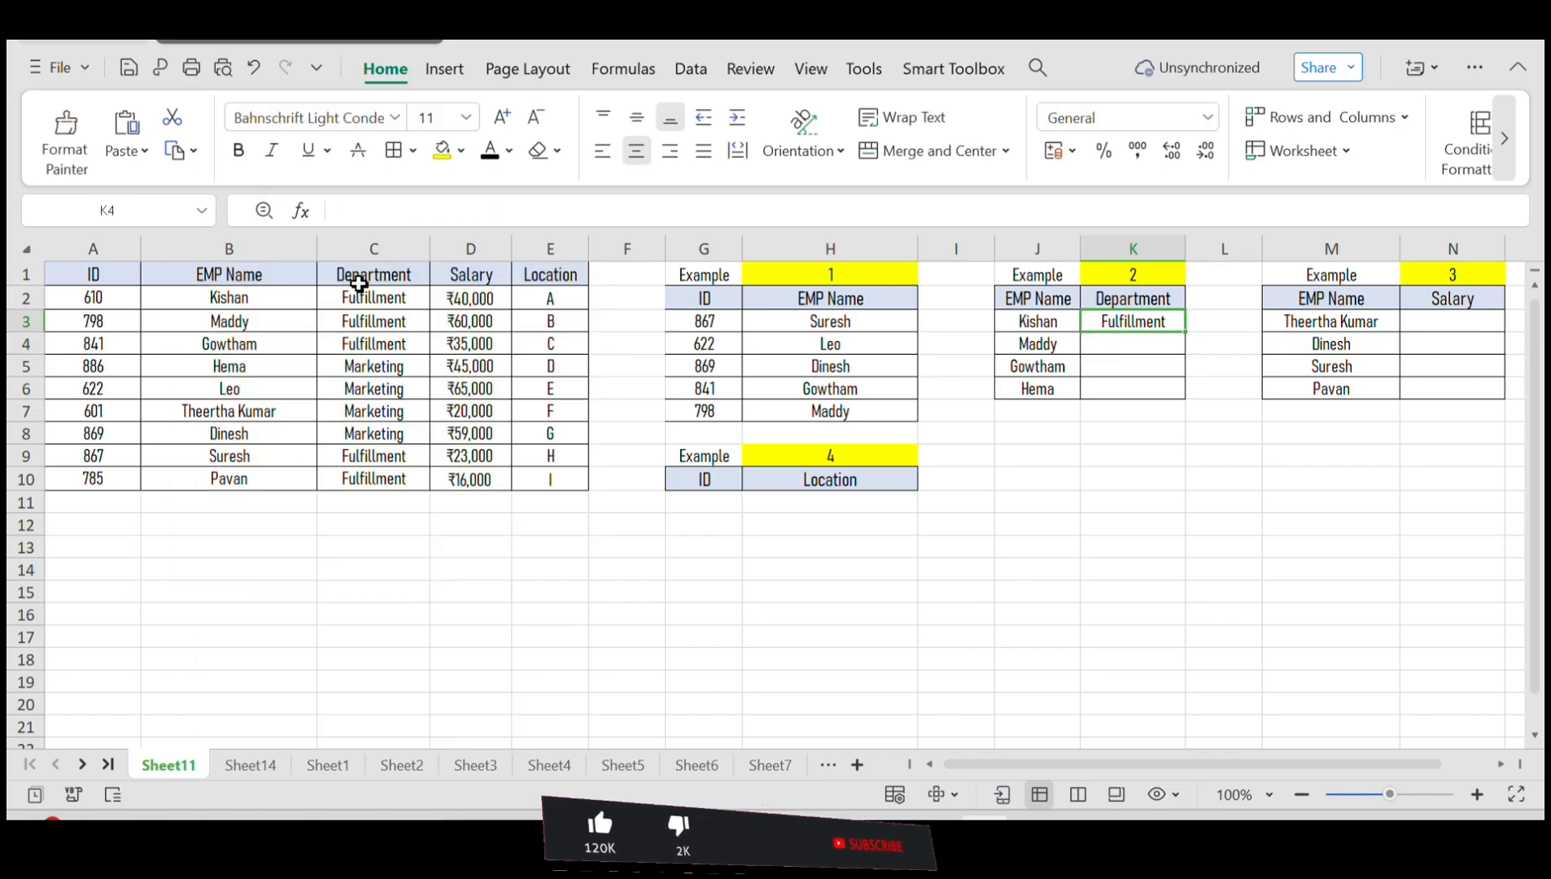
Fill the Department formula from K3 down through K6 in the Example 2 table
key(Down)
key(Down)
key(Down)
key(Right)
key(shift+Up)
key(shift+Up)
key(shift+Up)
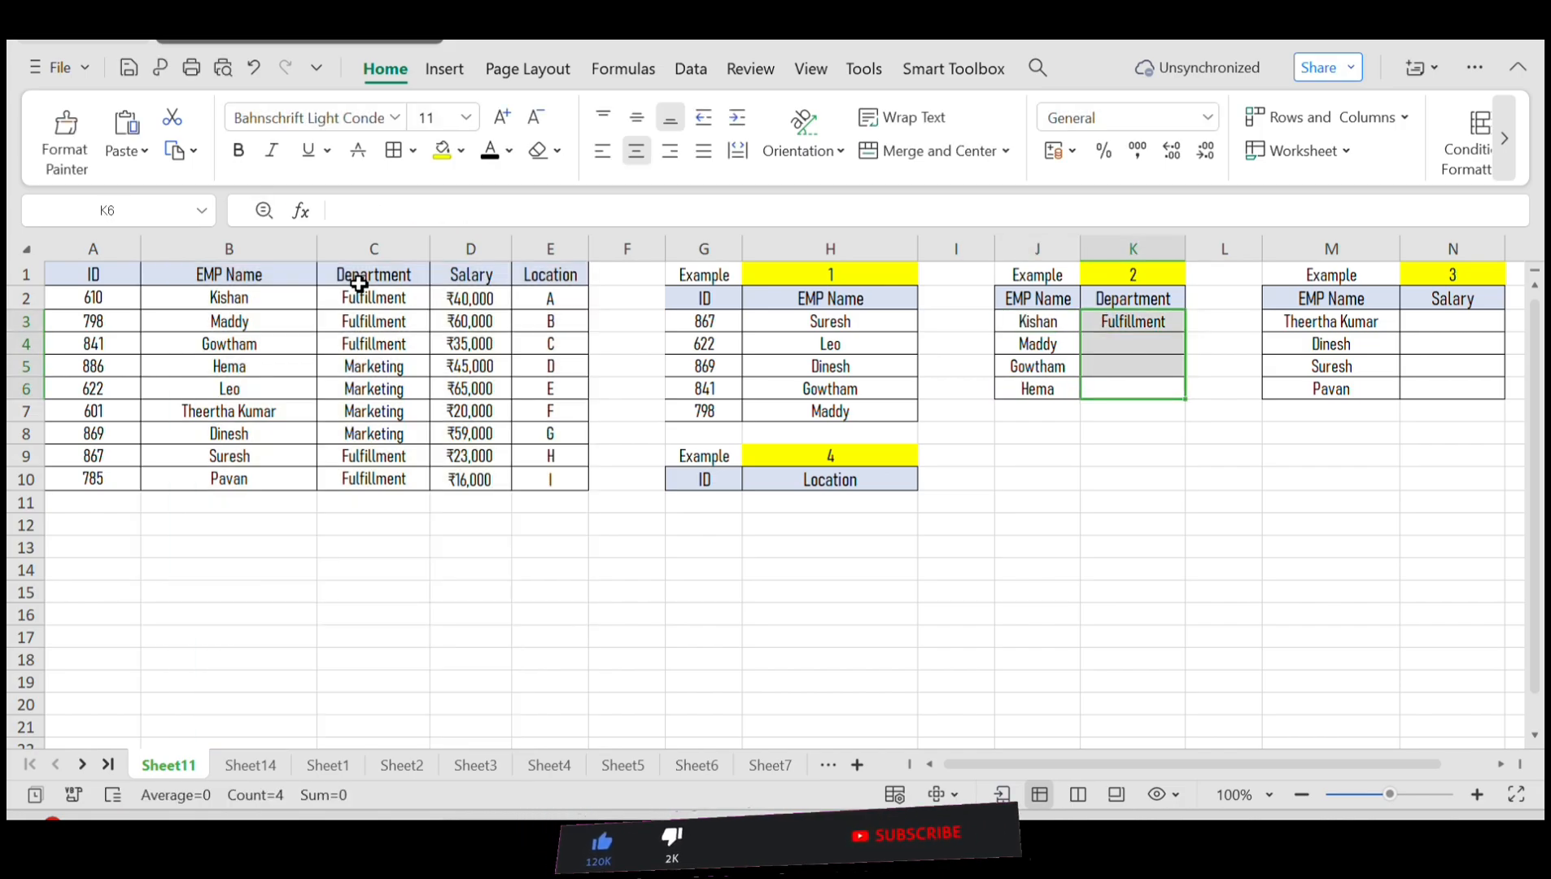
key(ctrl+d)
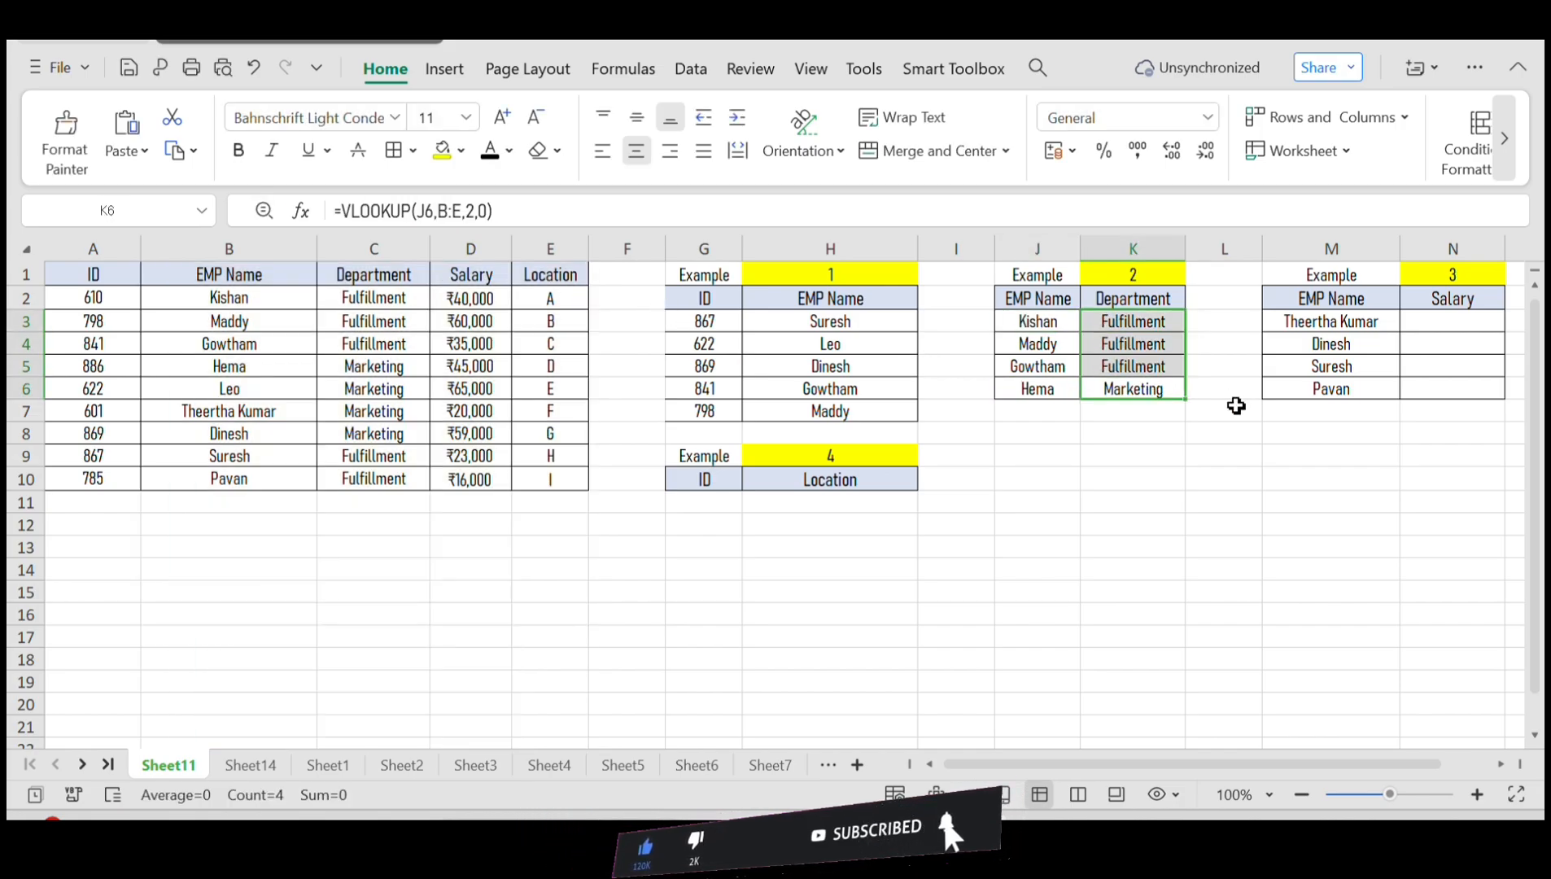
click(1233, 408)
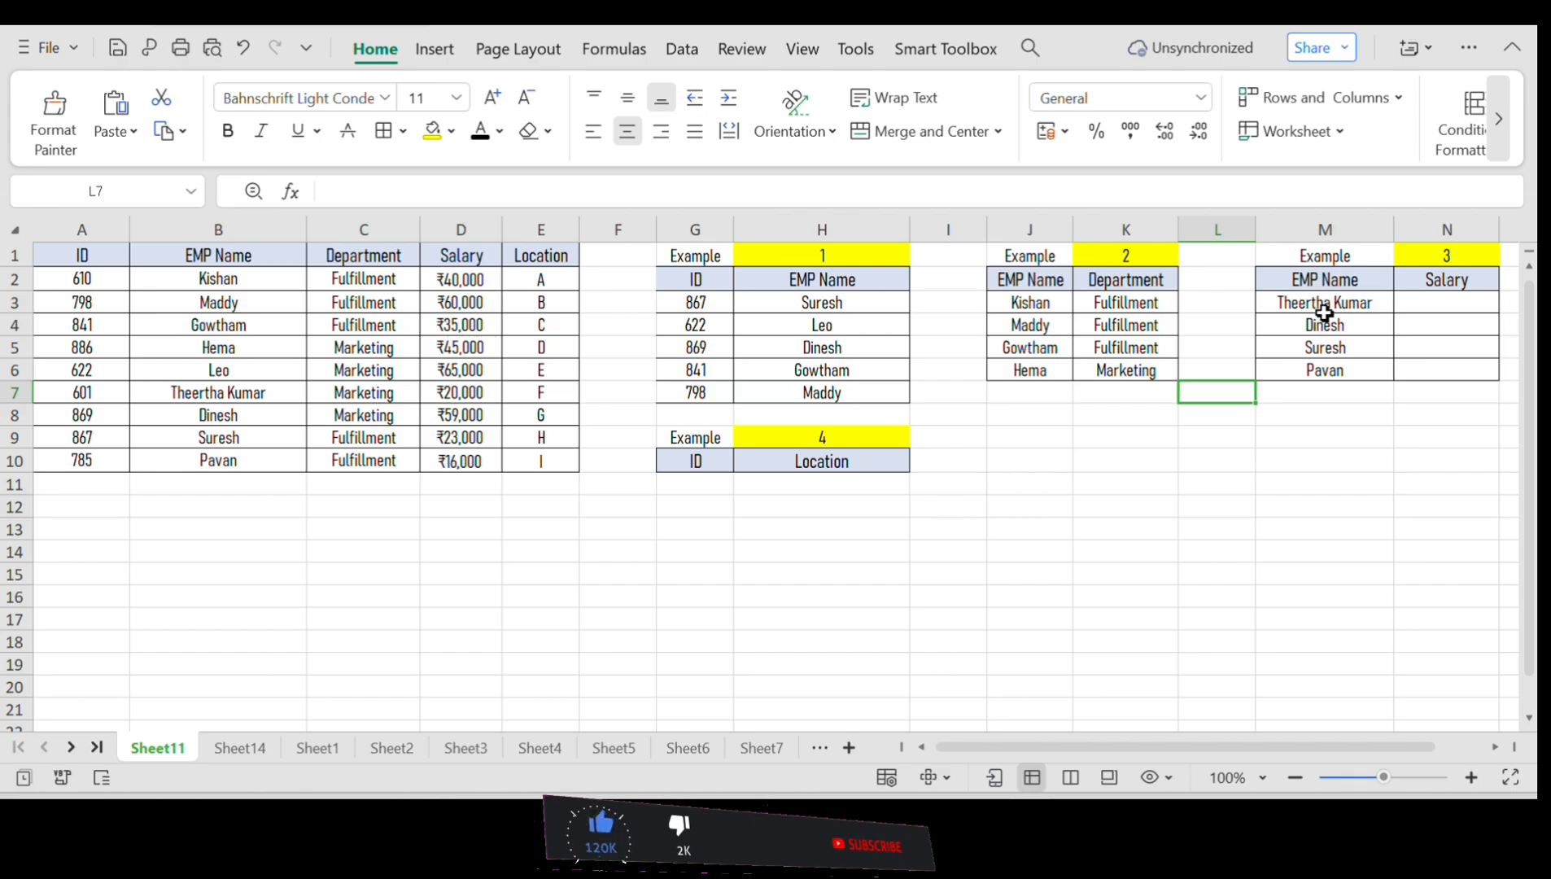
Start a VLOOKUP formula in N3 of the Example 3 table with the employee name in M3 as the lookup value
click(1439, 307)
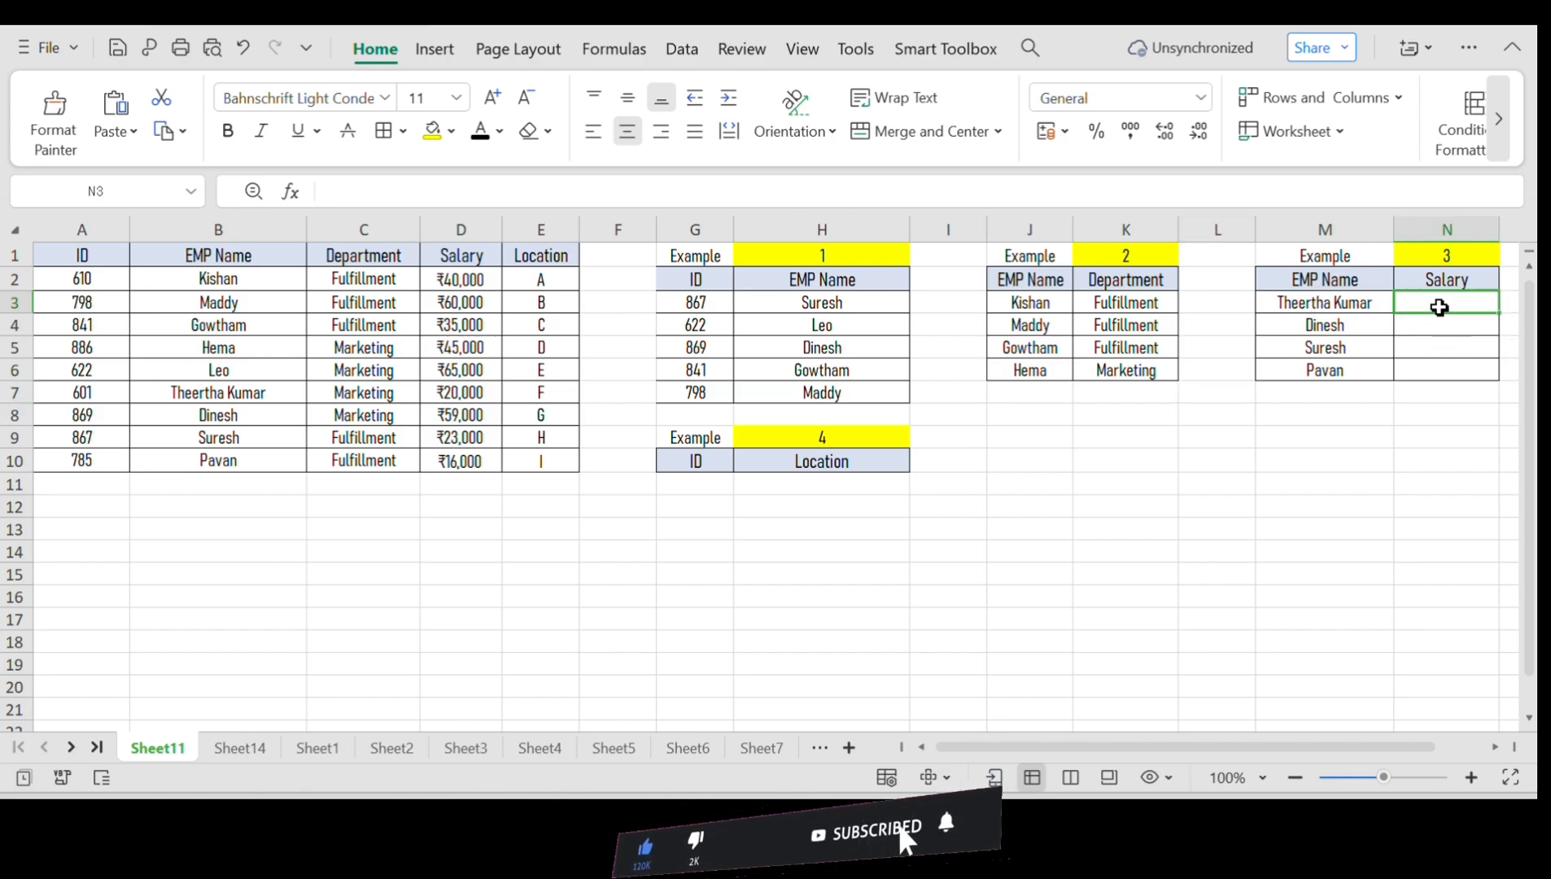
key(Left)
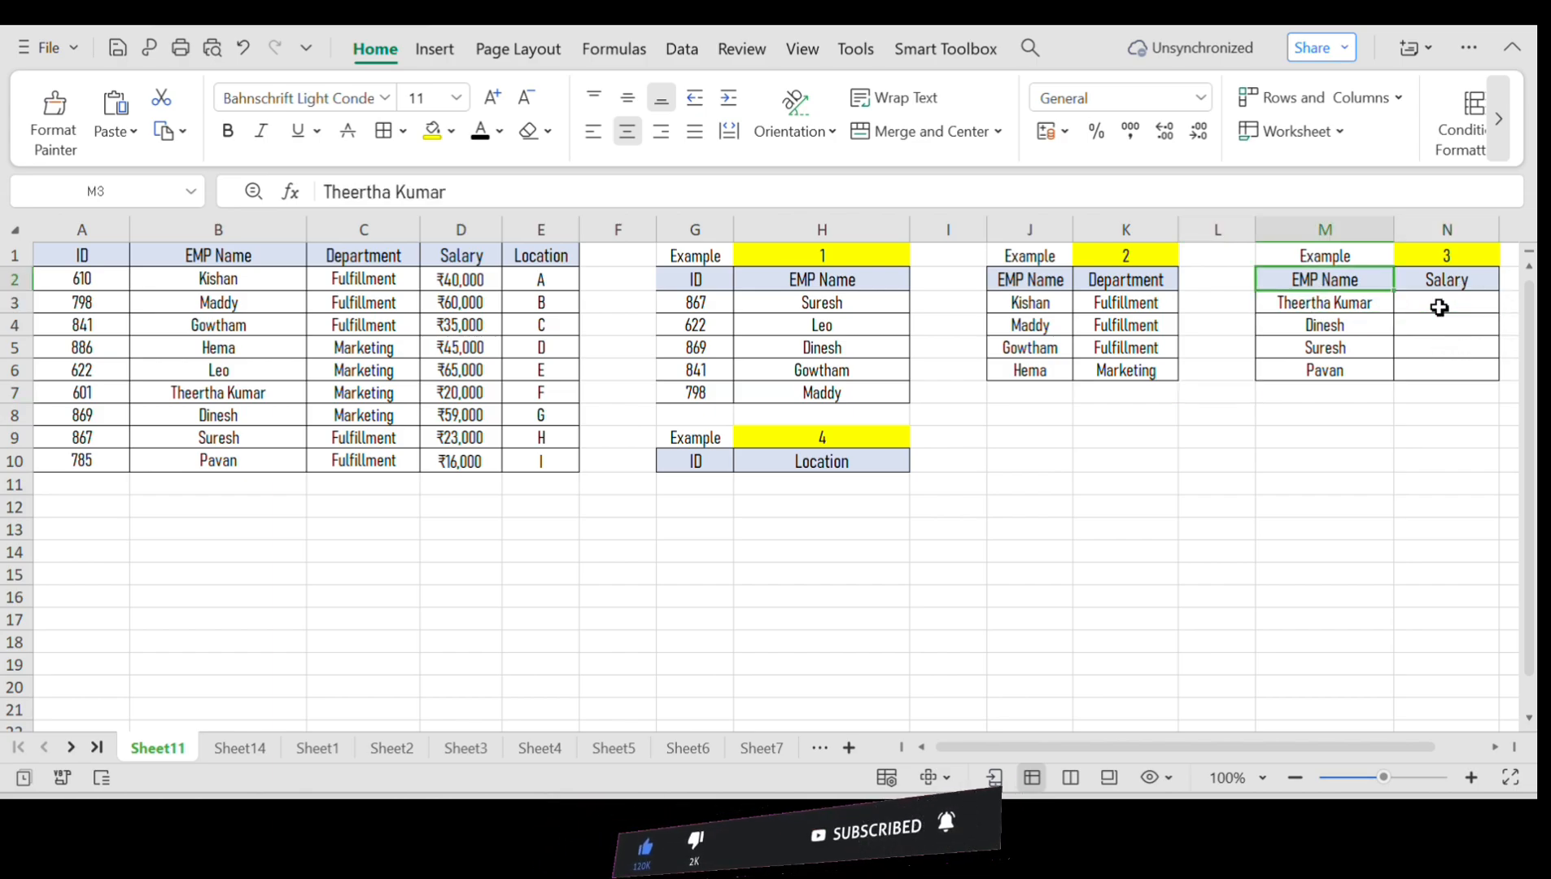
key(Up)
key(Right)
key(Up)
key(Down)
text(=)
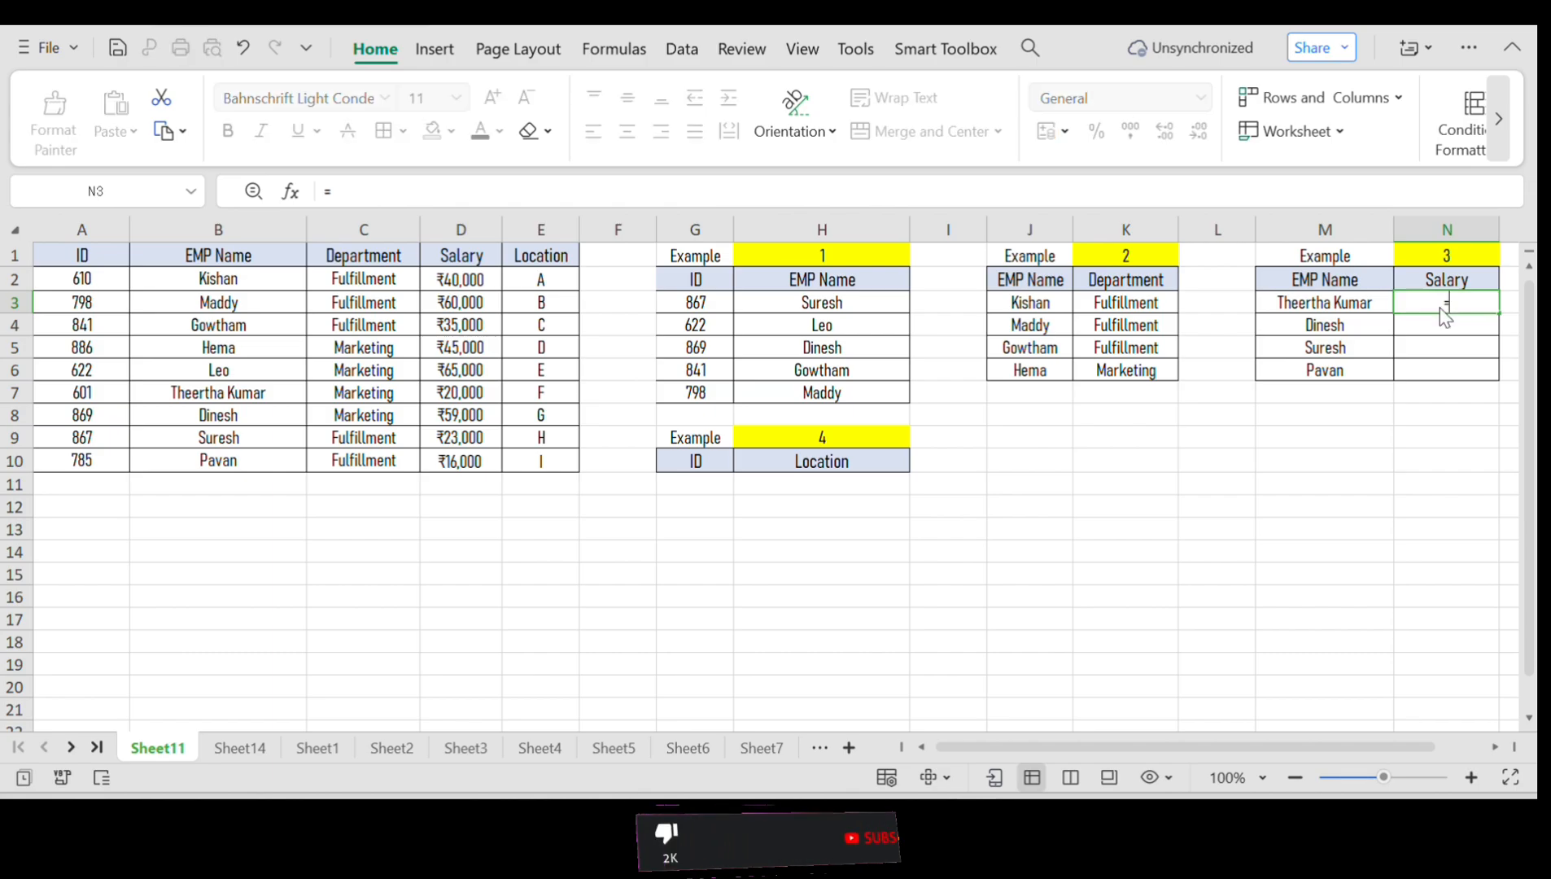
text(vl)
key(Tab)
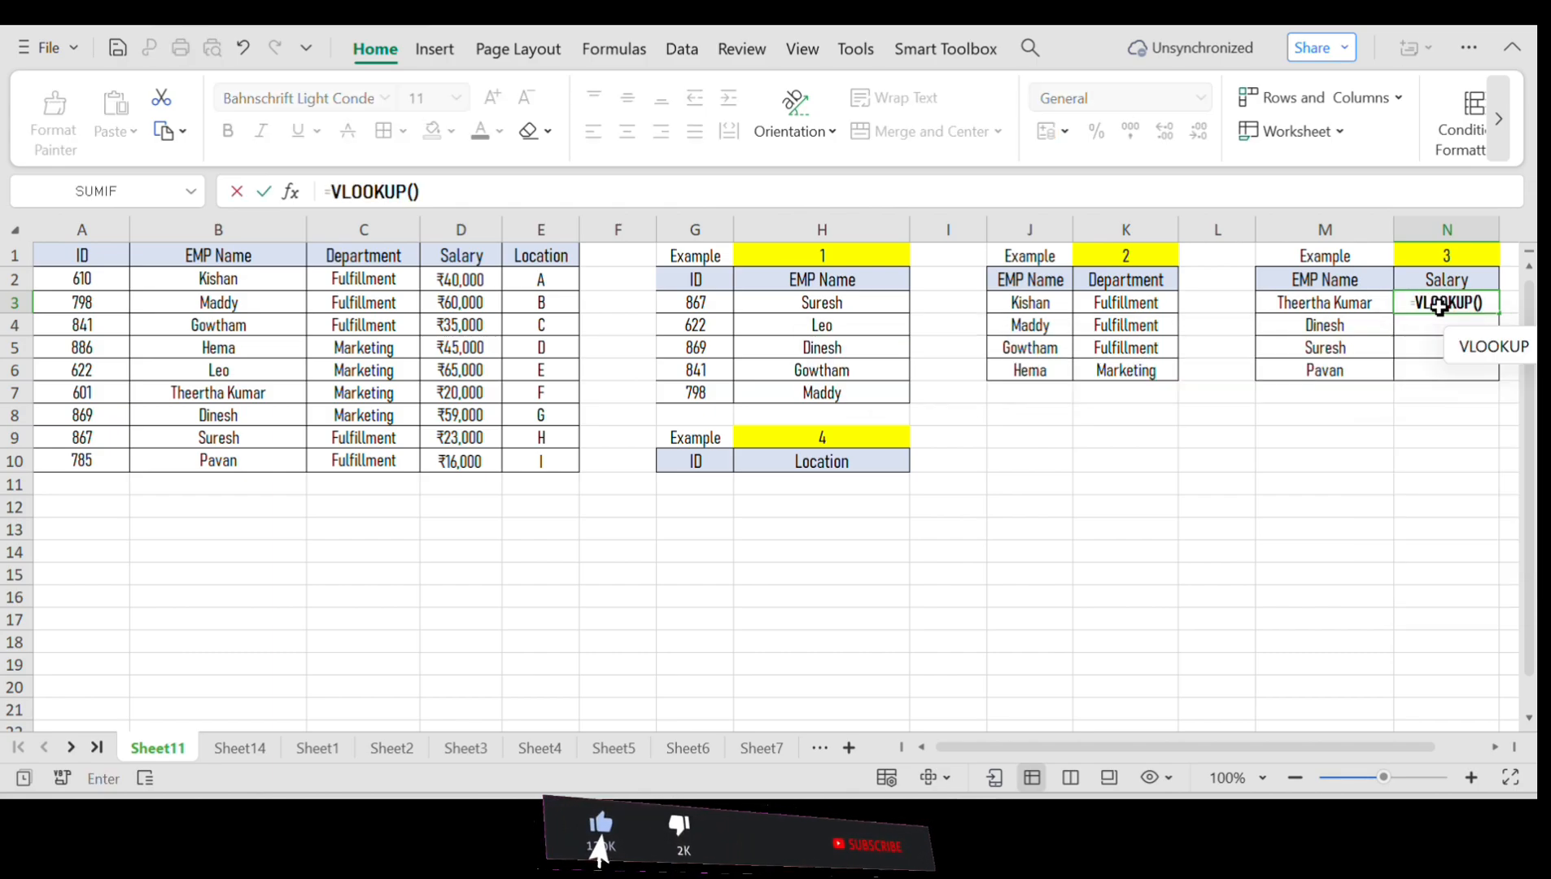
click(1346, 303)
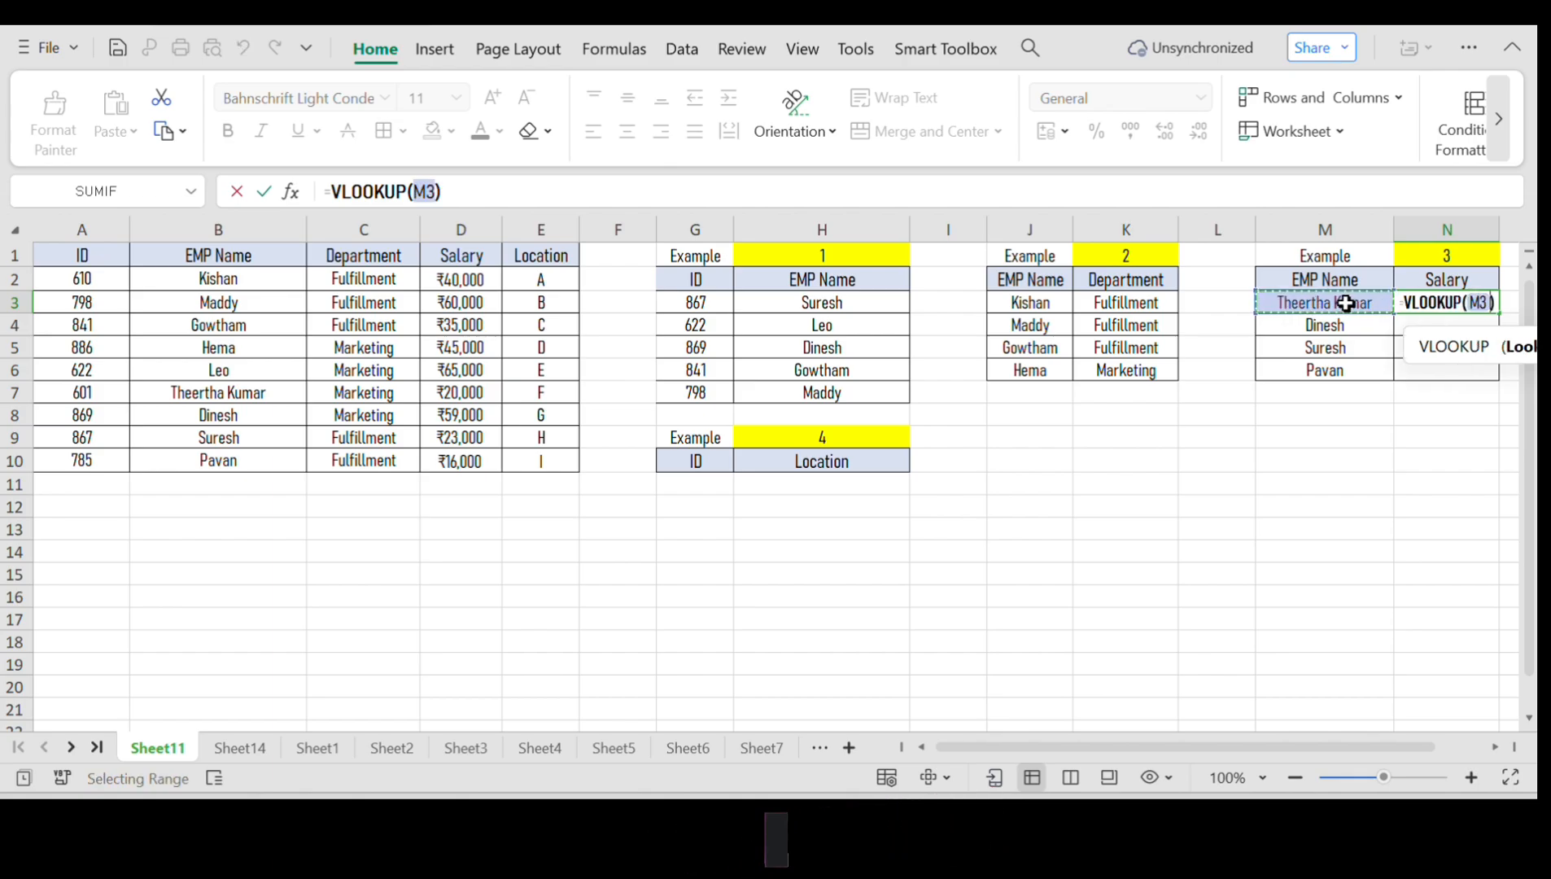
text(,)
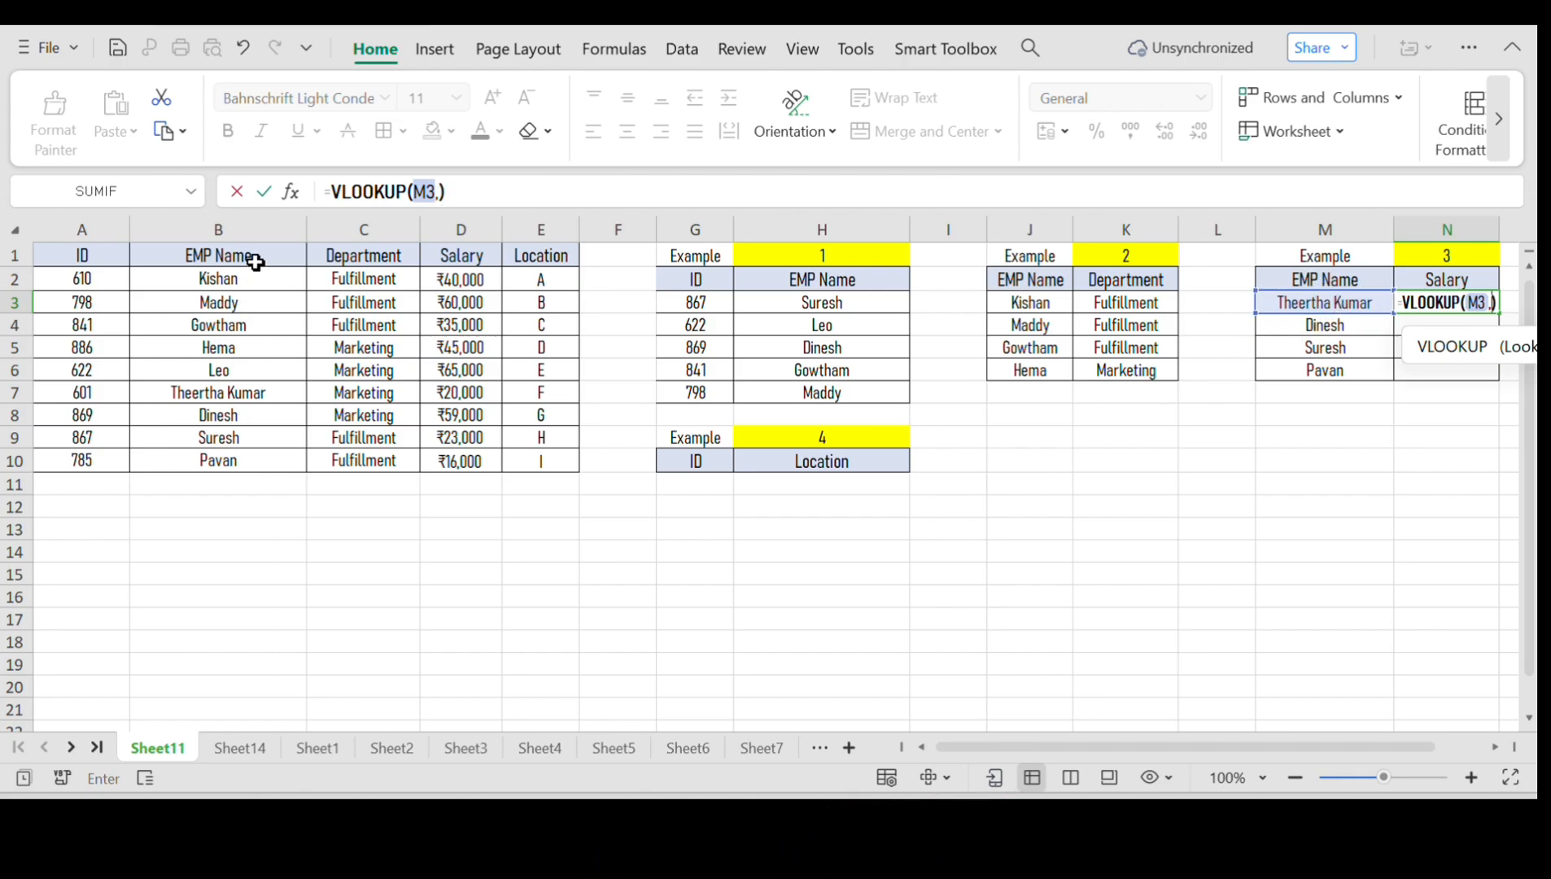
Complete the Salary lookup in N3 as =VLOOKUP(M3,B:E,3,0)
click(167, 229)
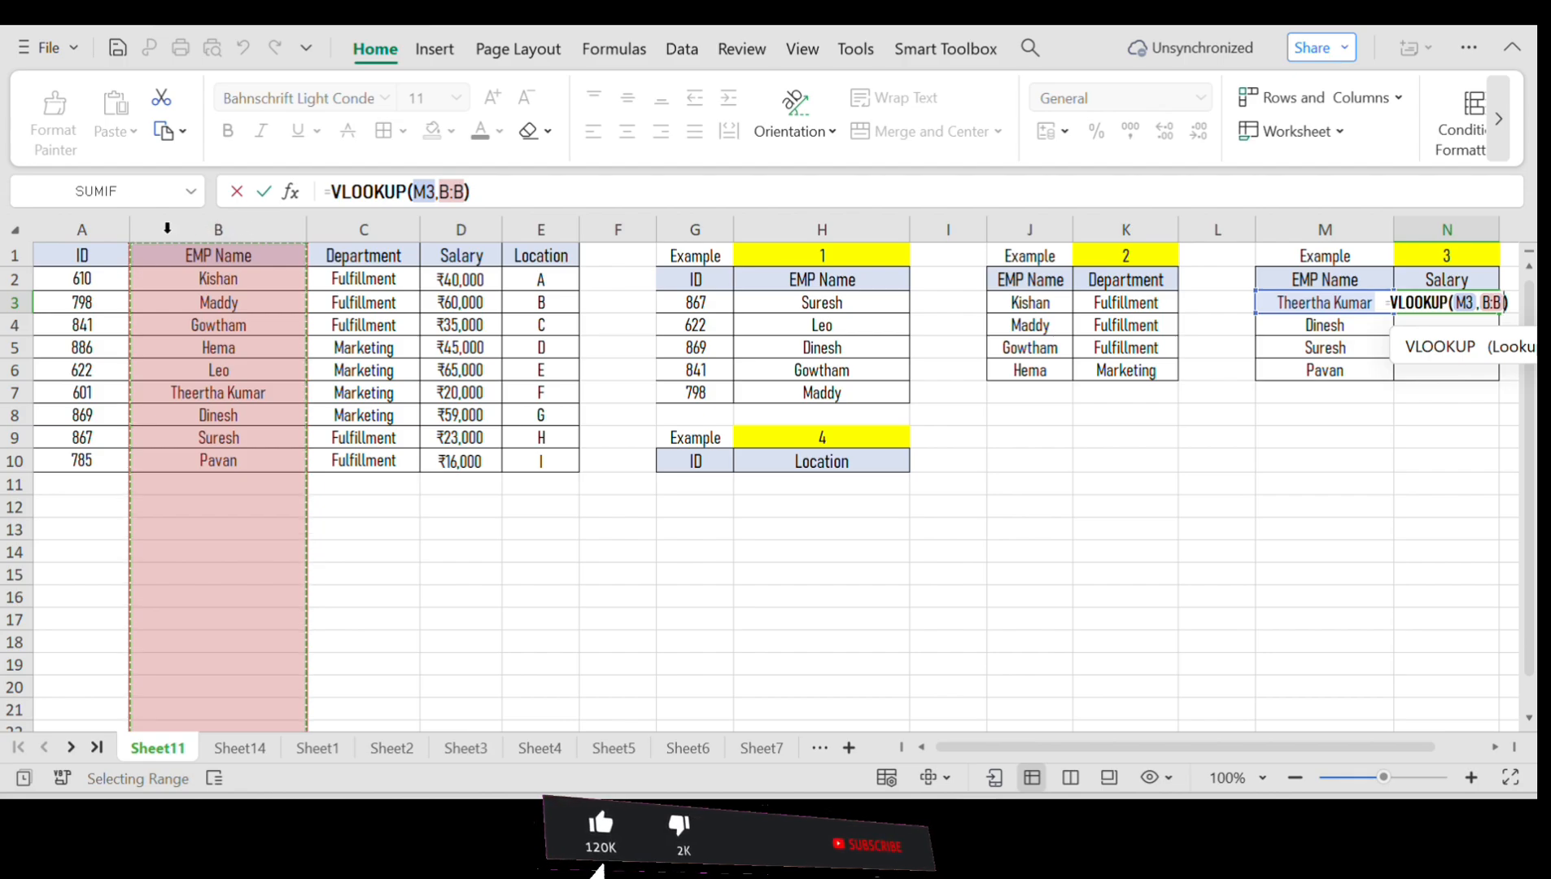
click(96, 229)
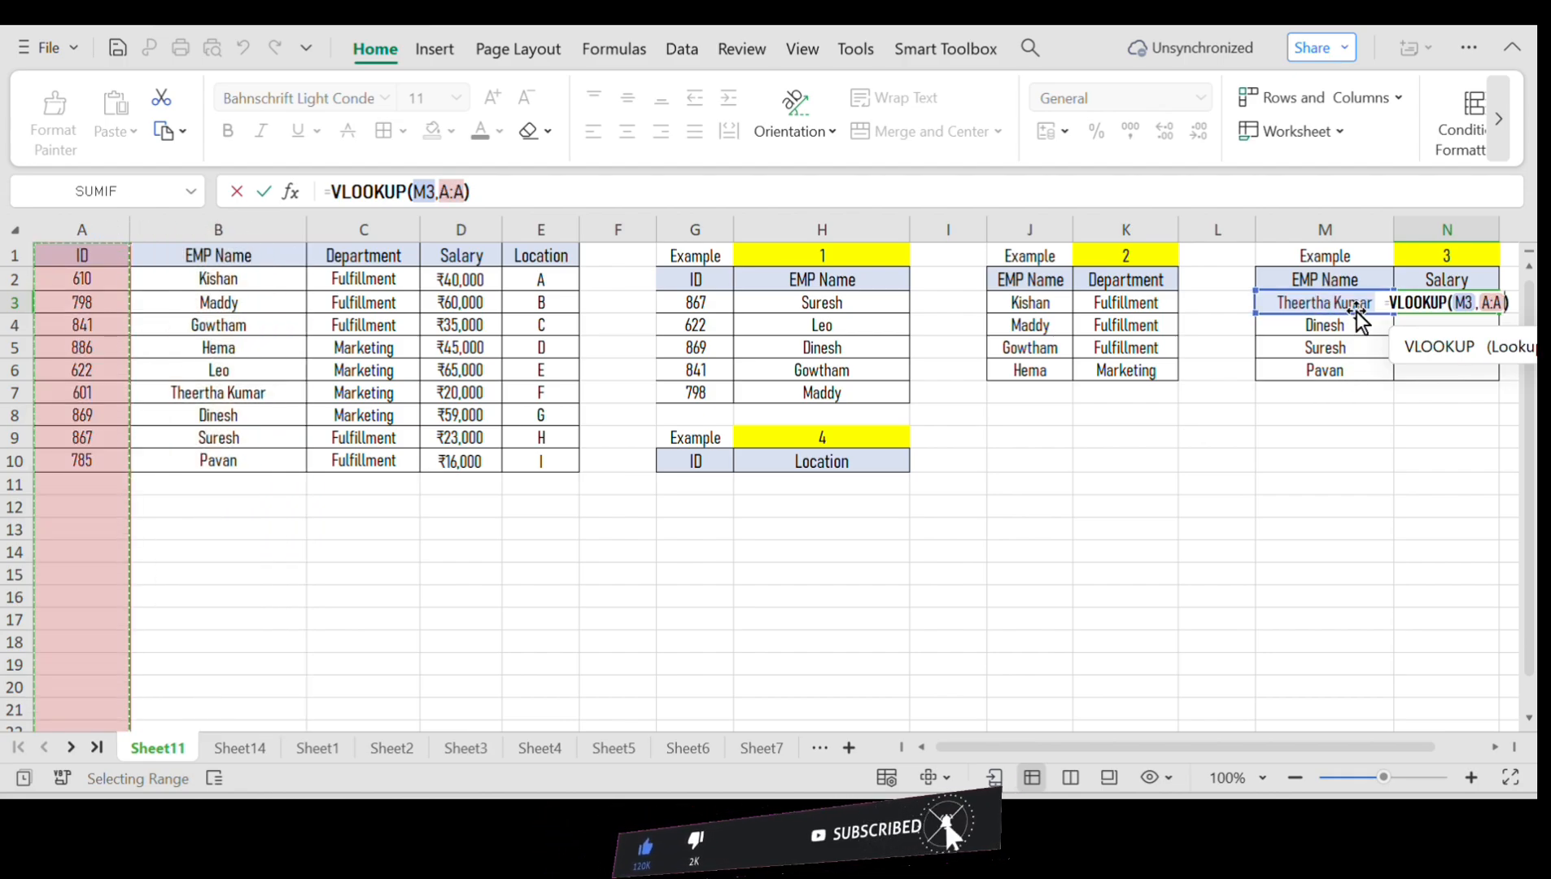
click(242, 228)
key(shift+Right)
key(shift+Right)
key(shift+Right)
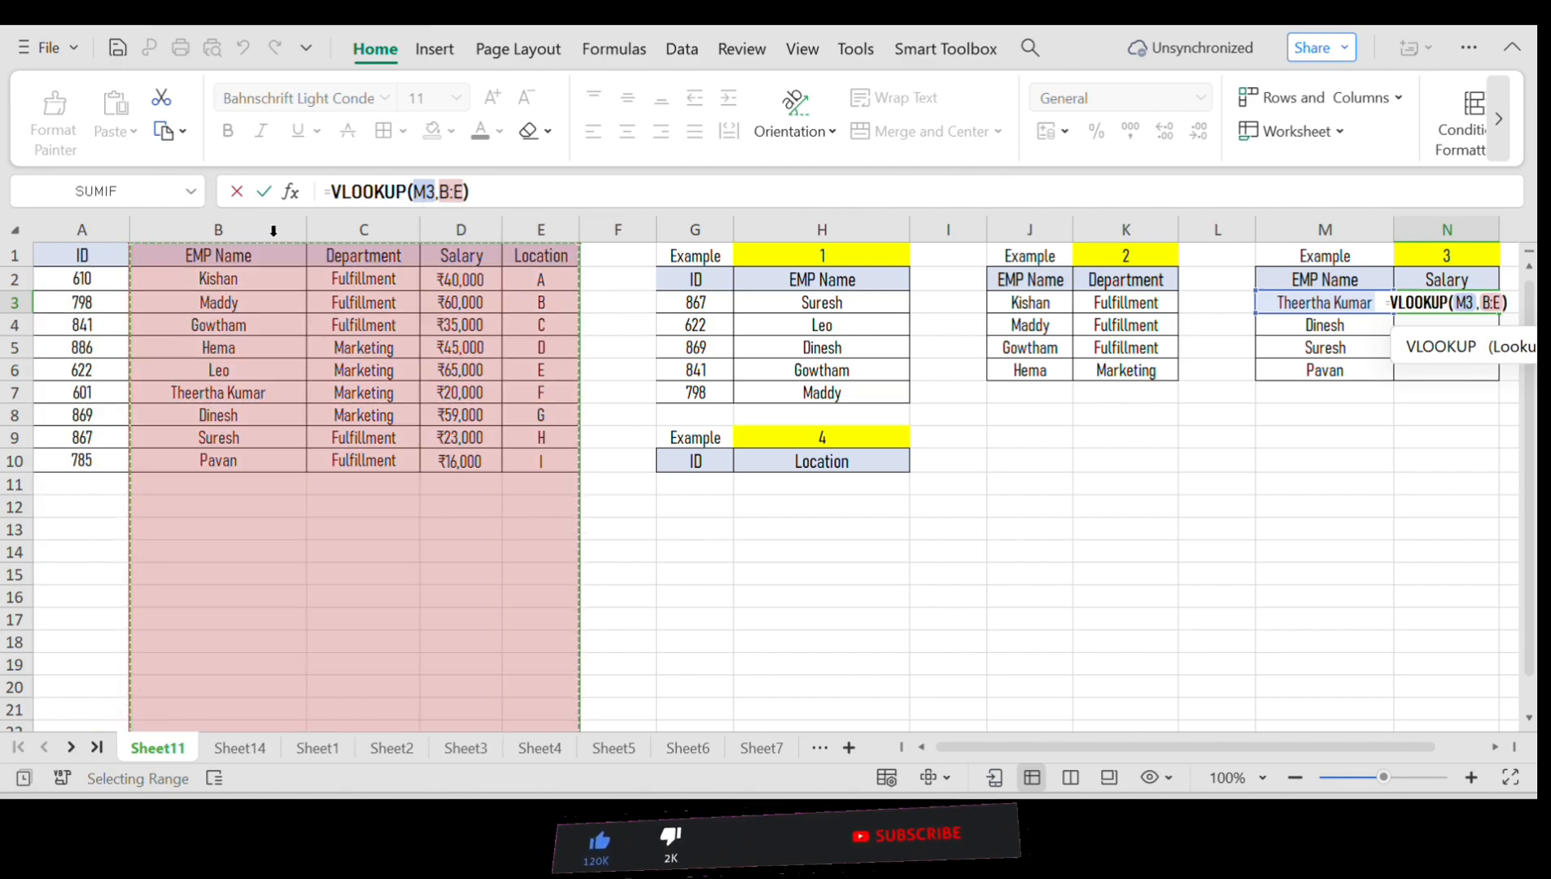
text(,)
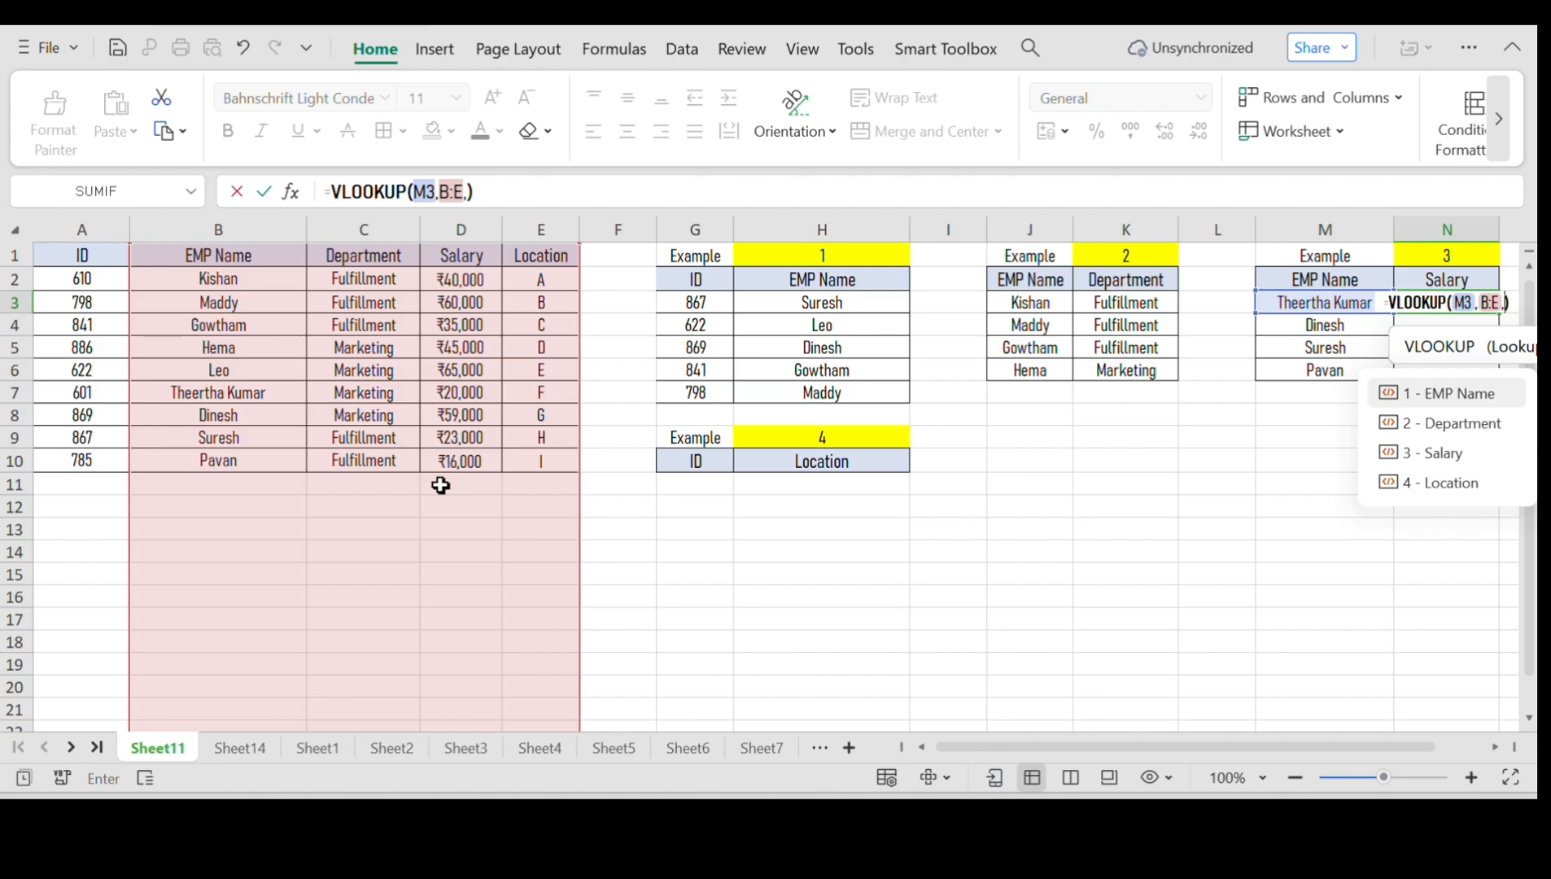
text(3,0)
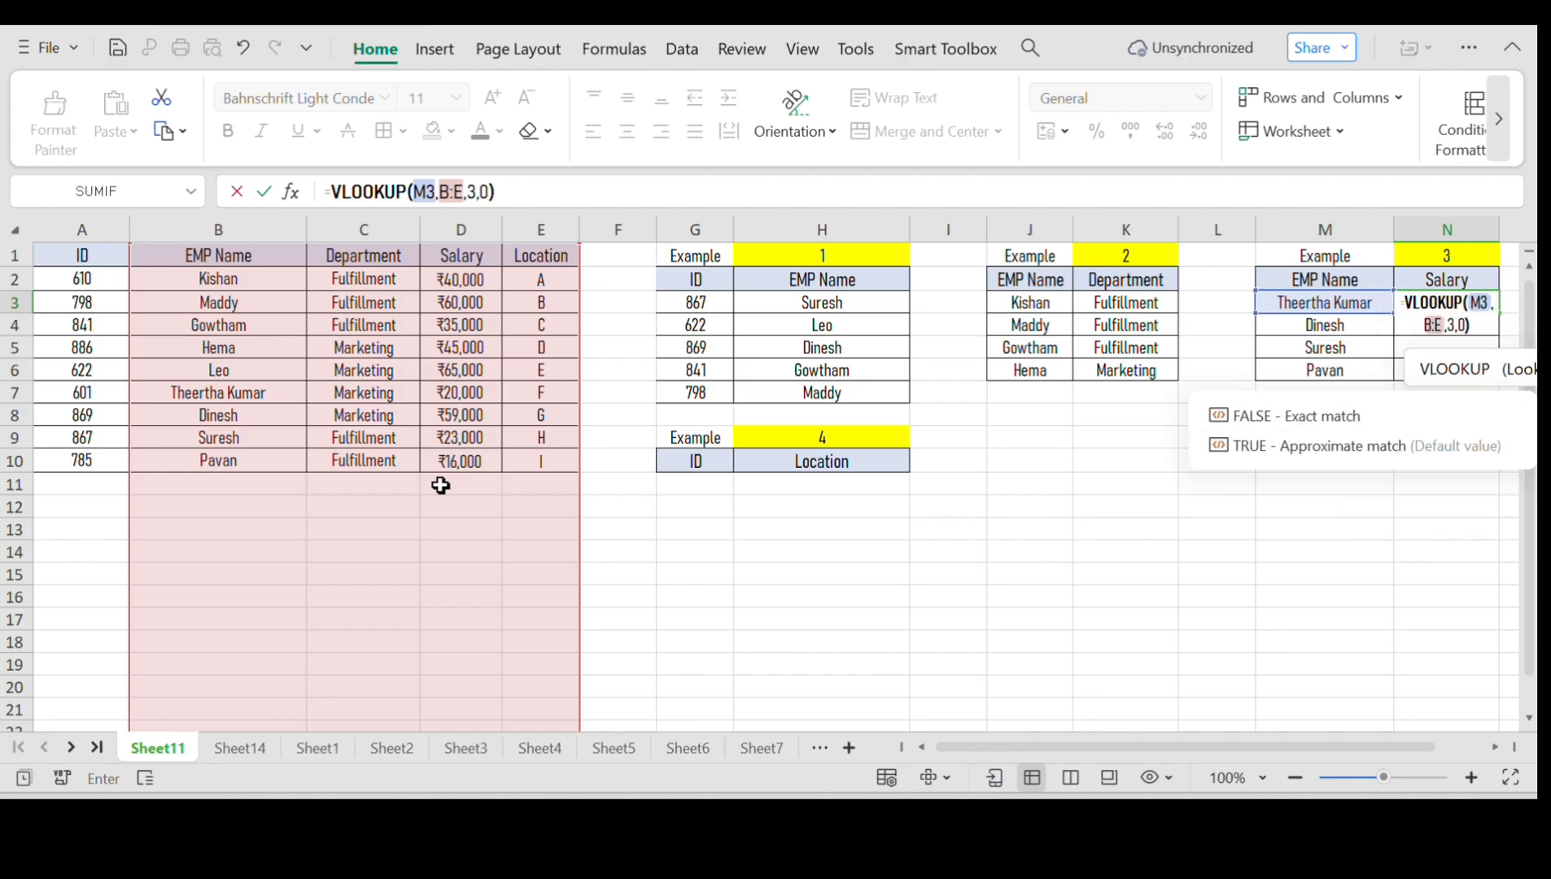
key(ctrl+Return)
Fill the Salary formula from N3 down through N6 in the Example 3 table and check the first row
key(shift+Down)
key(shift+Down)
key(shift+Down)
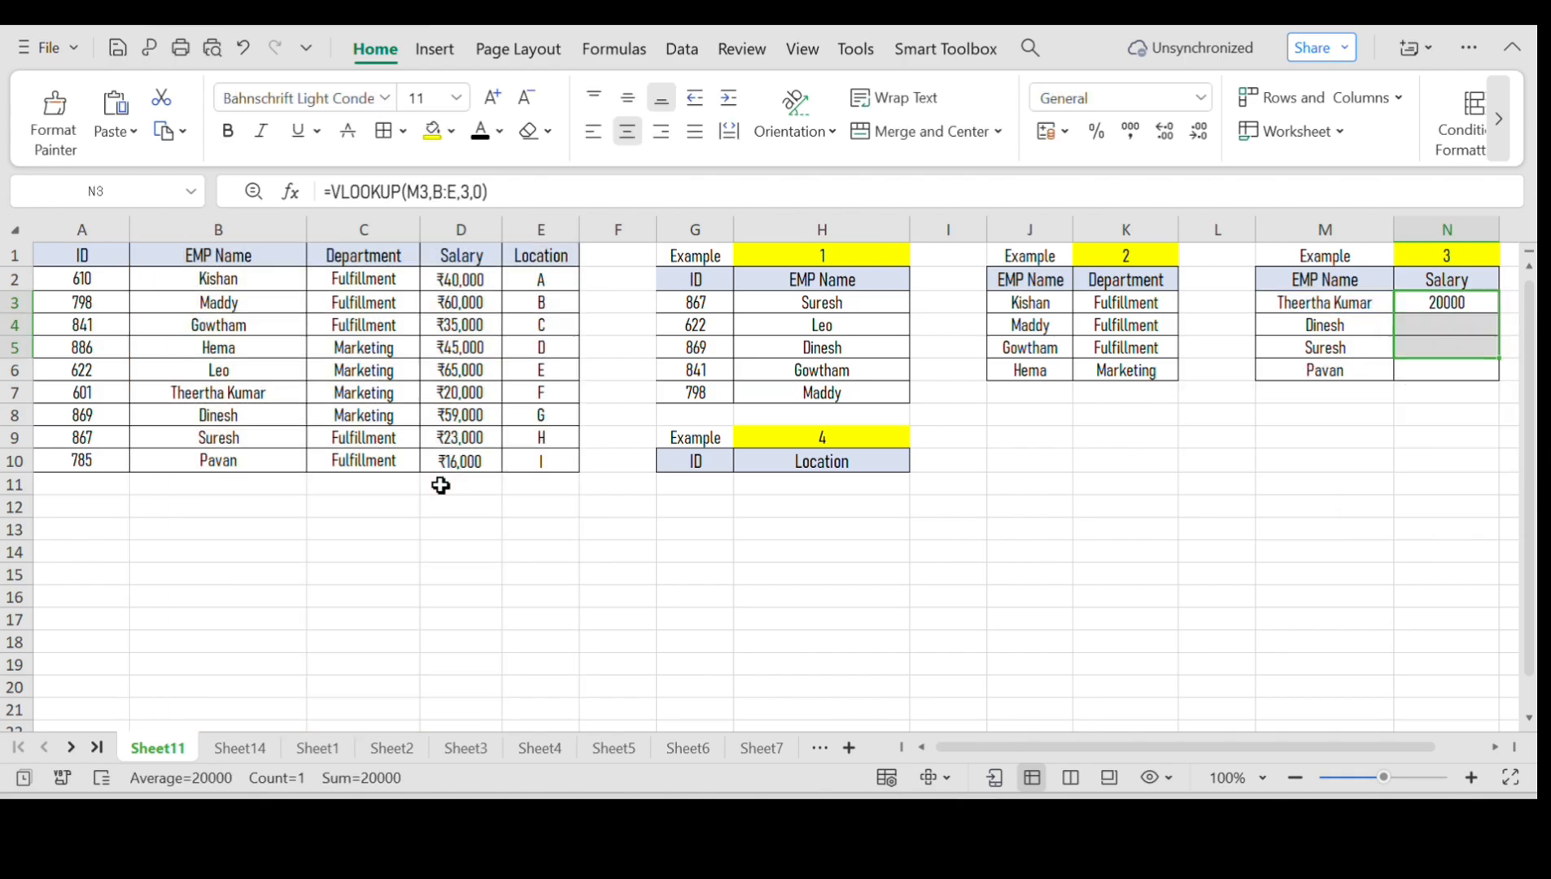
key(ctrl+d)
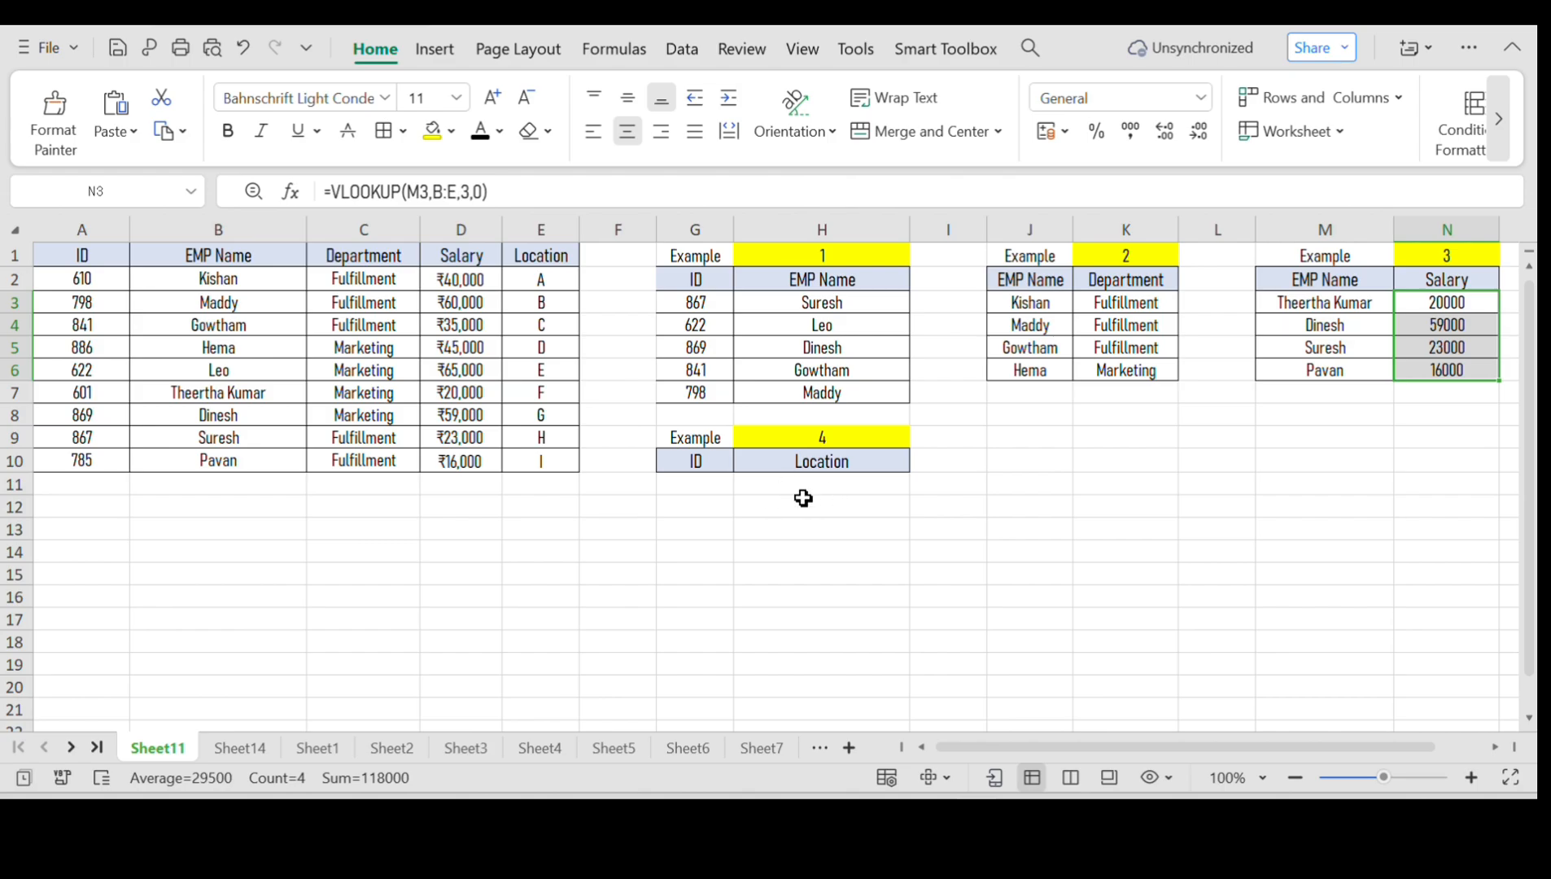
click(1493, 312)
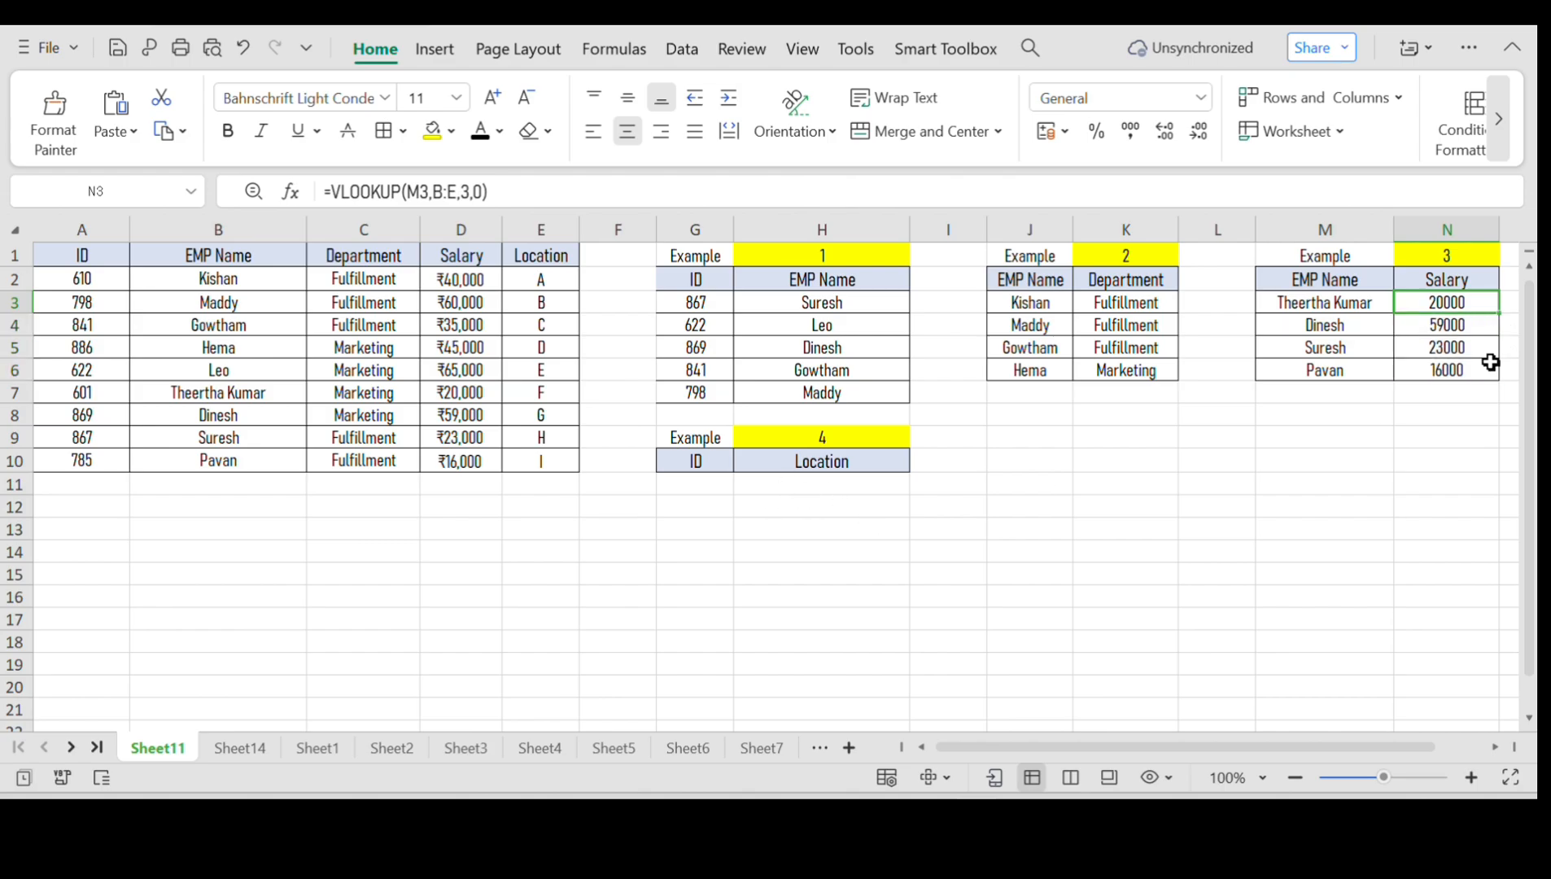
click(1310, 299)
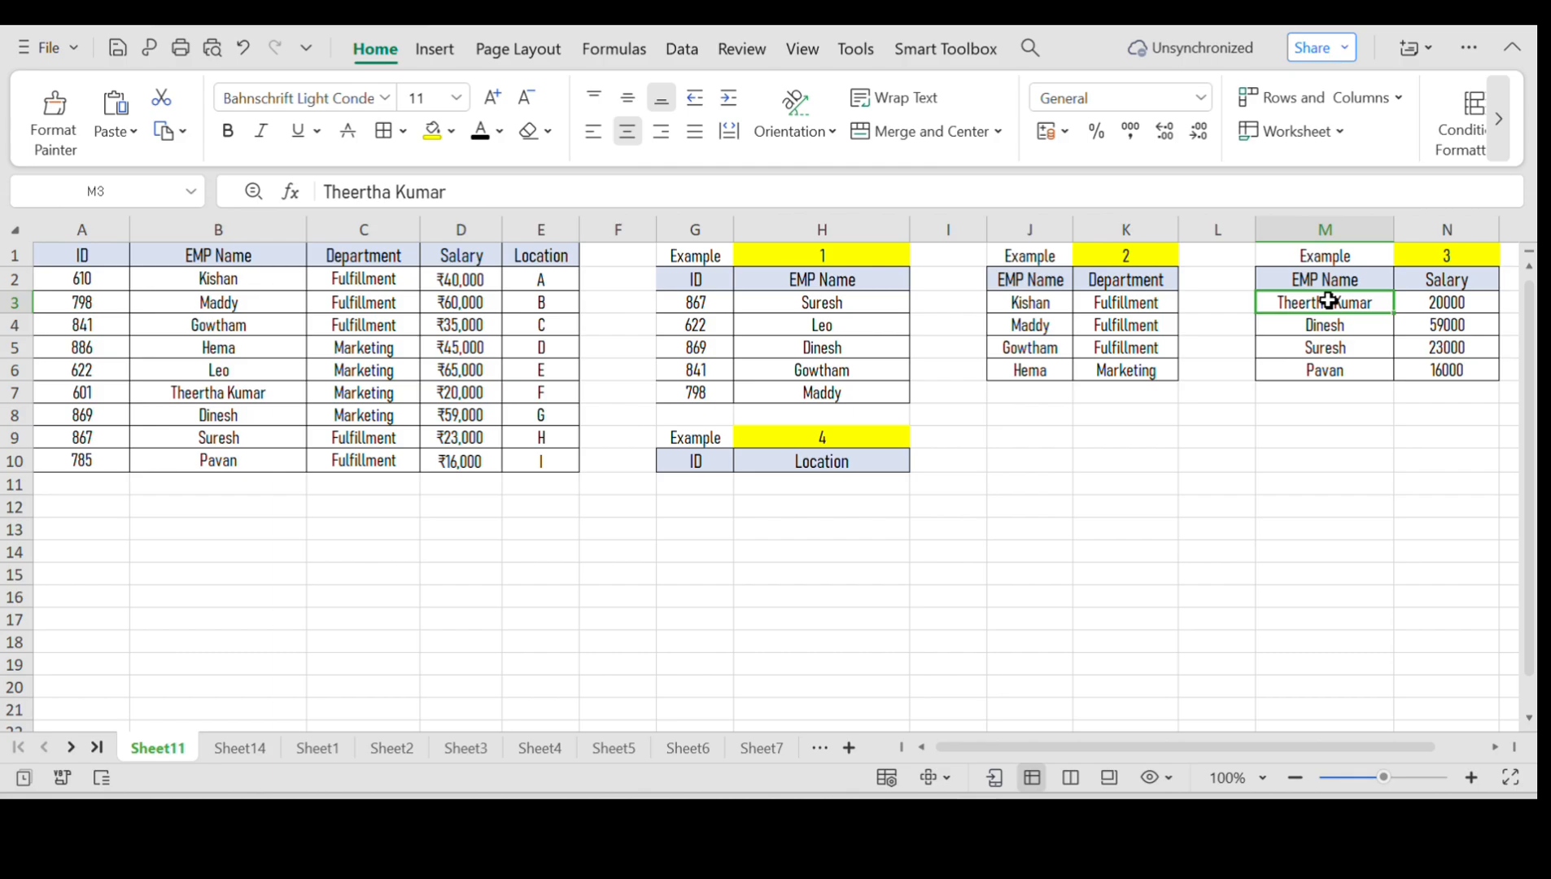
click(1478, 302)
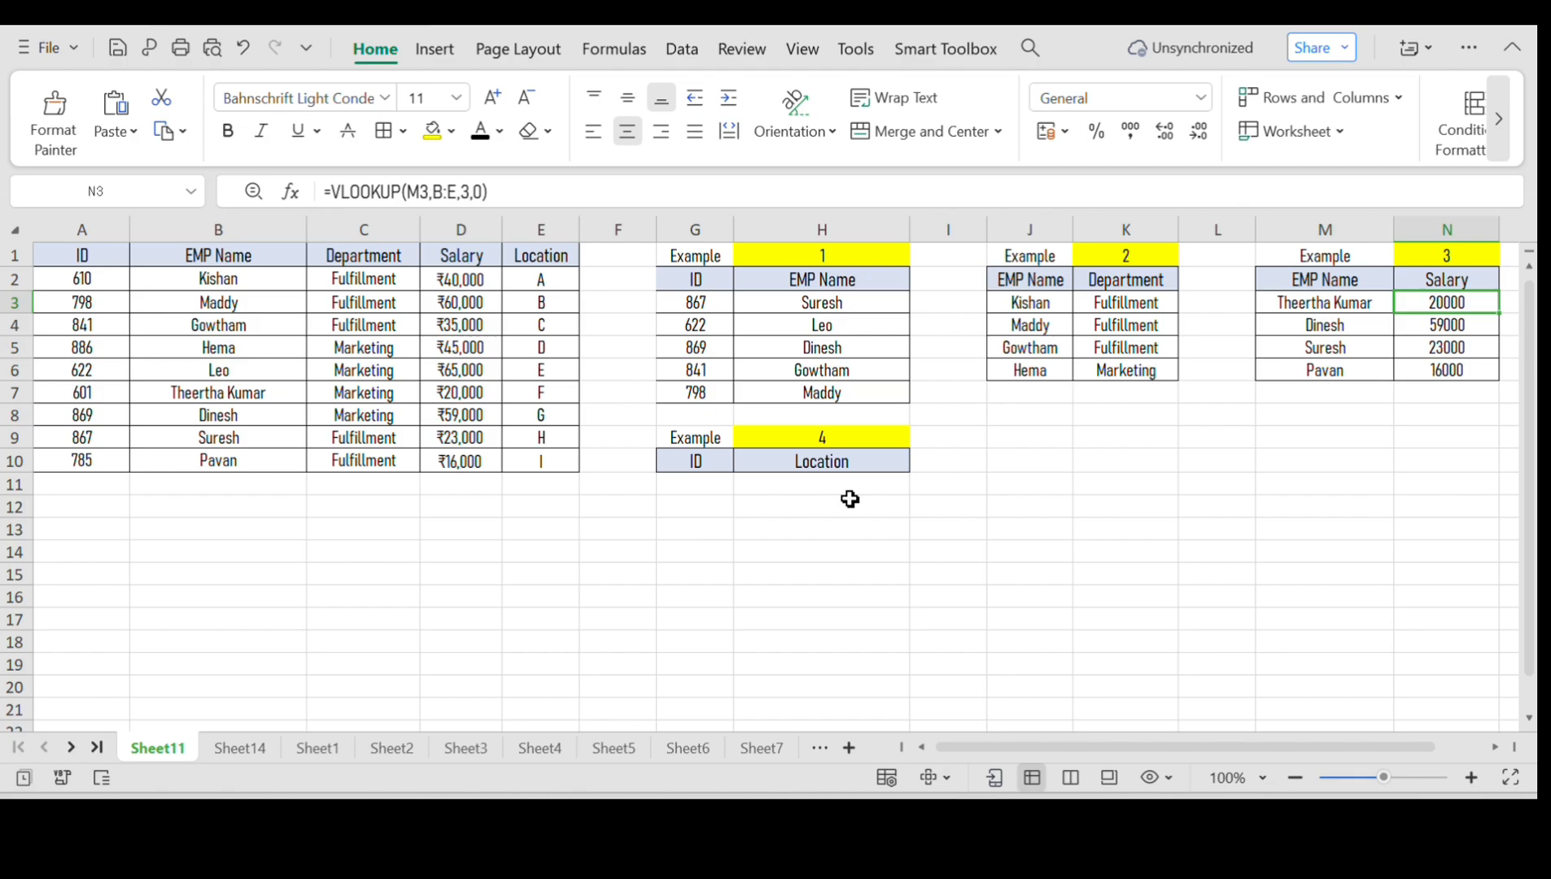
Copy the employee IDs from A2:A10 into G11:G19 and add borders to all cells of the Example 4 table
click(702, 482)
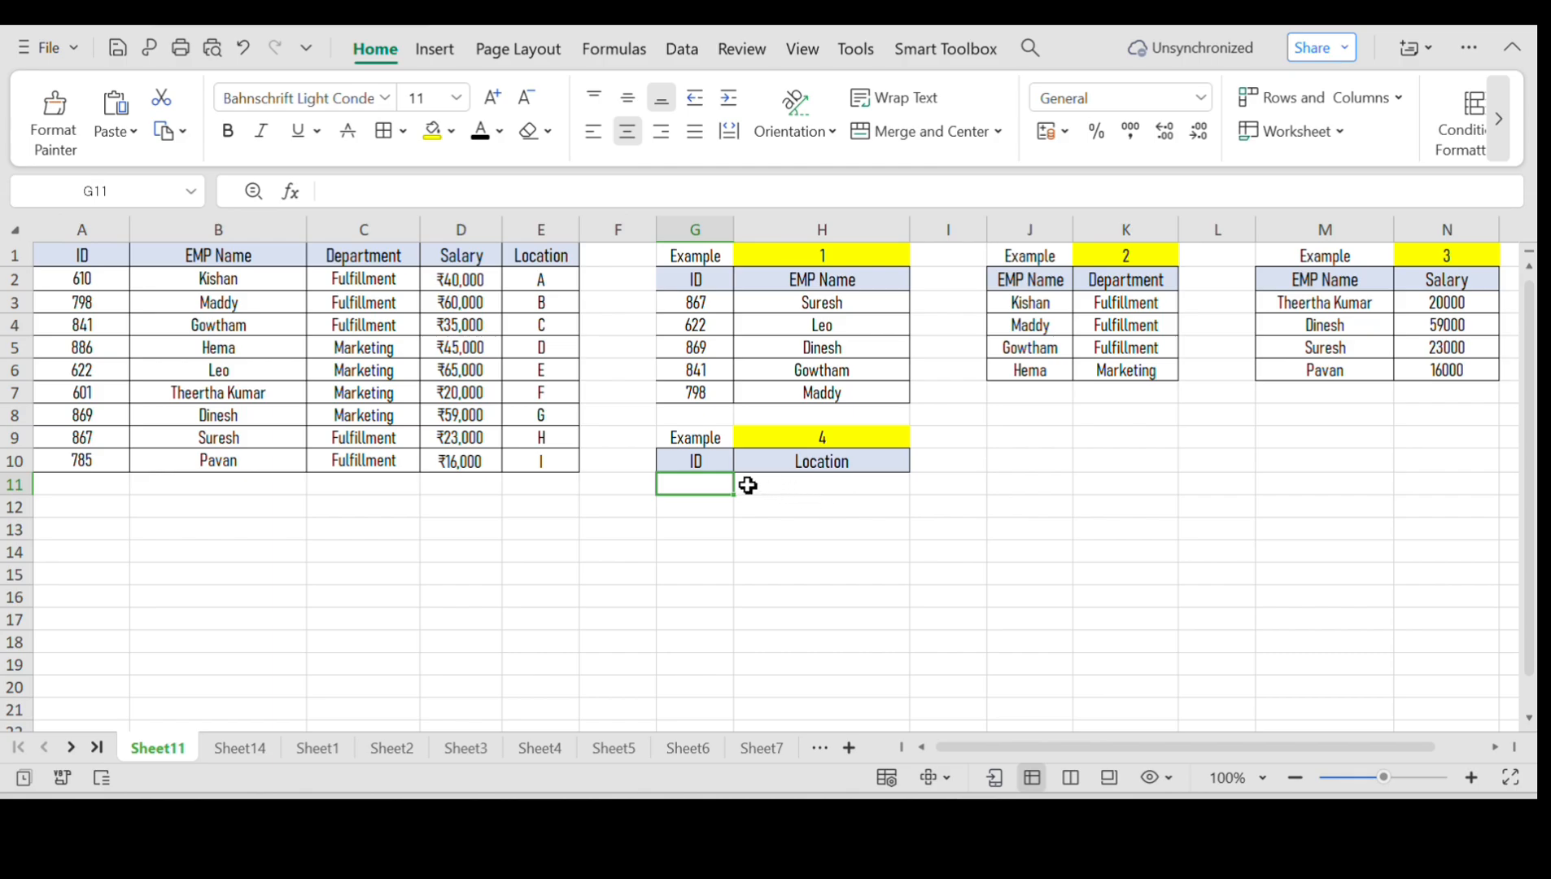
text(=)
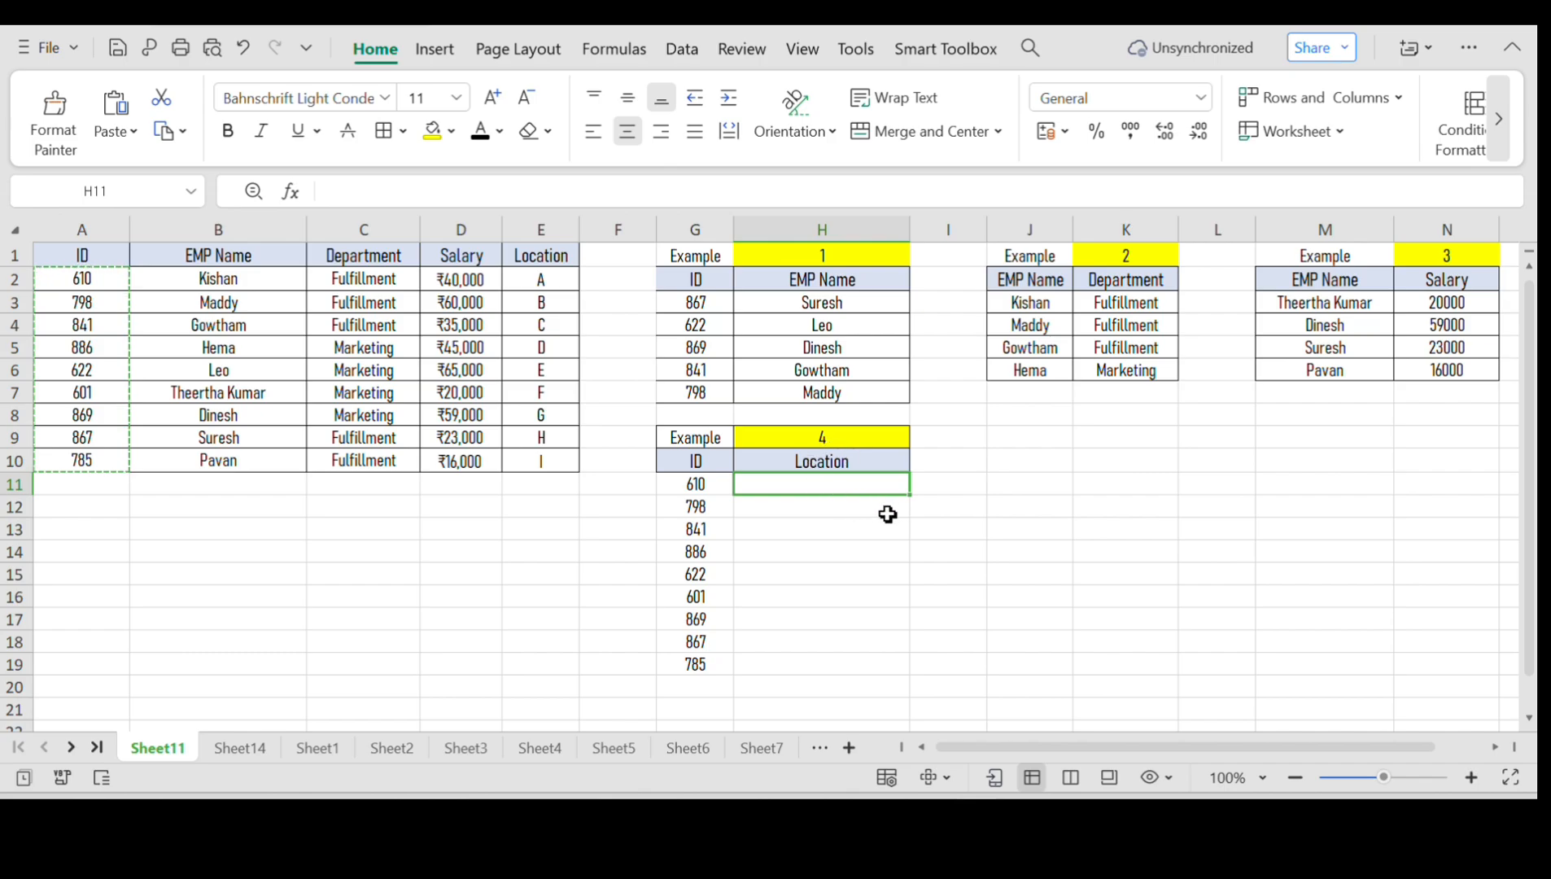
click(719, 485)
key(ctrl+a)
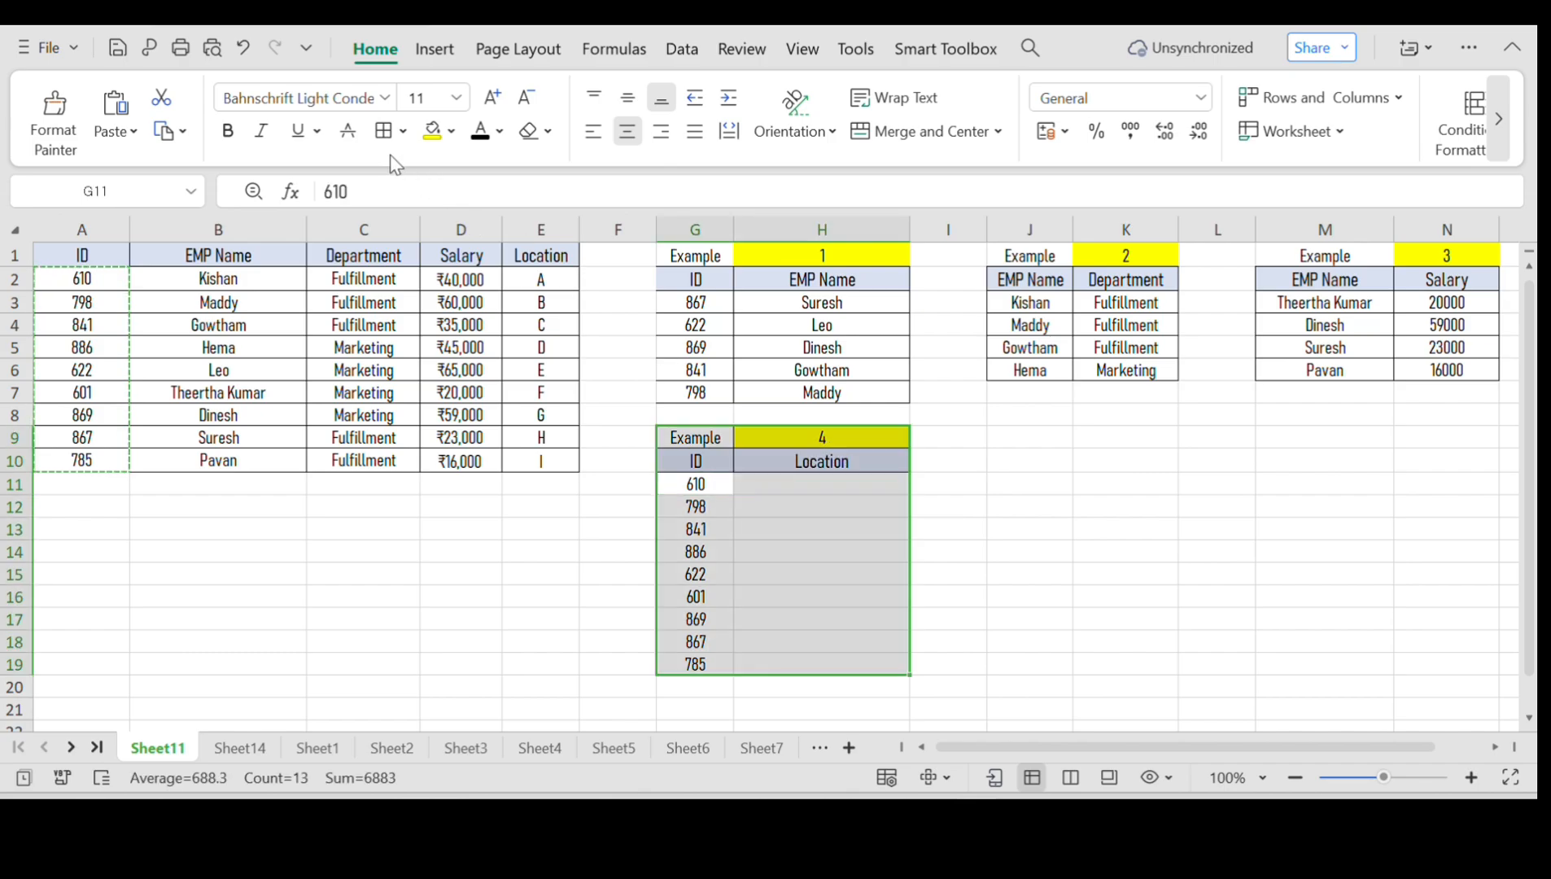
key(Escape)
Enter =VLOOKUP(G11,A:E,5,0) in H11 to look up the Location in the Example 4 table
click(831, 480)
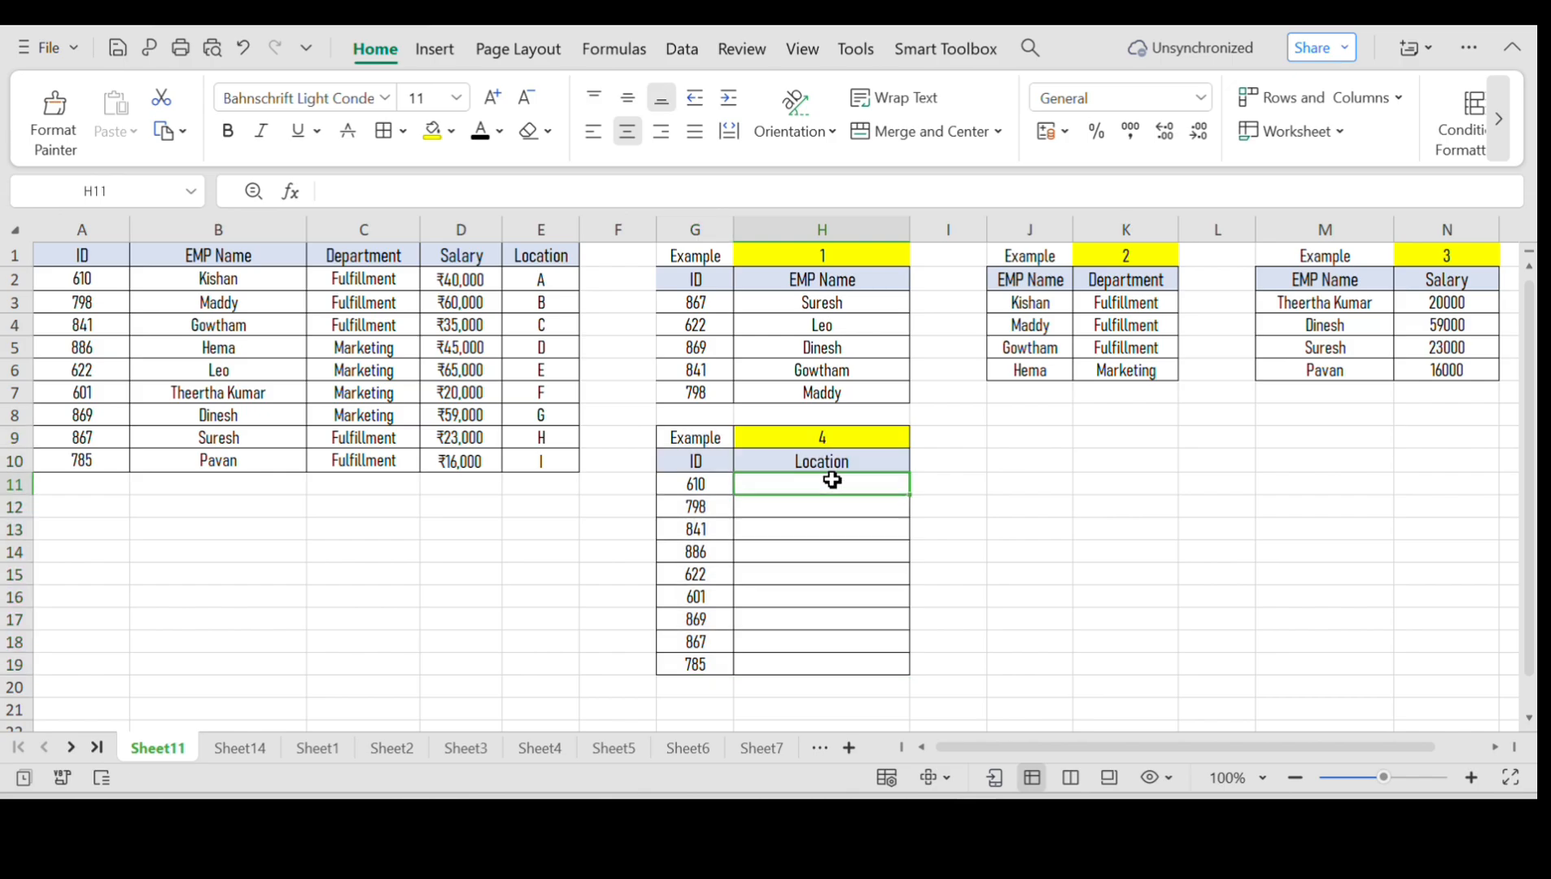
text(=vl)
key(Tab)
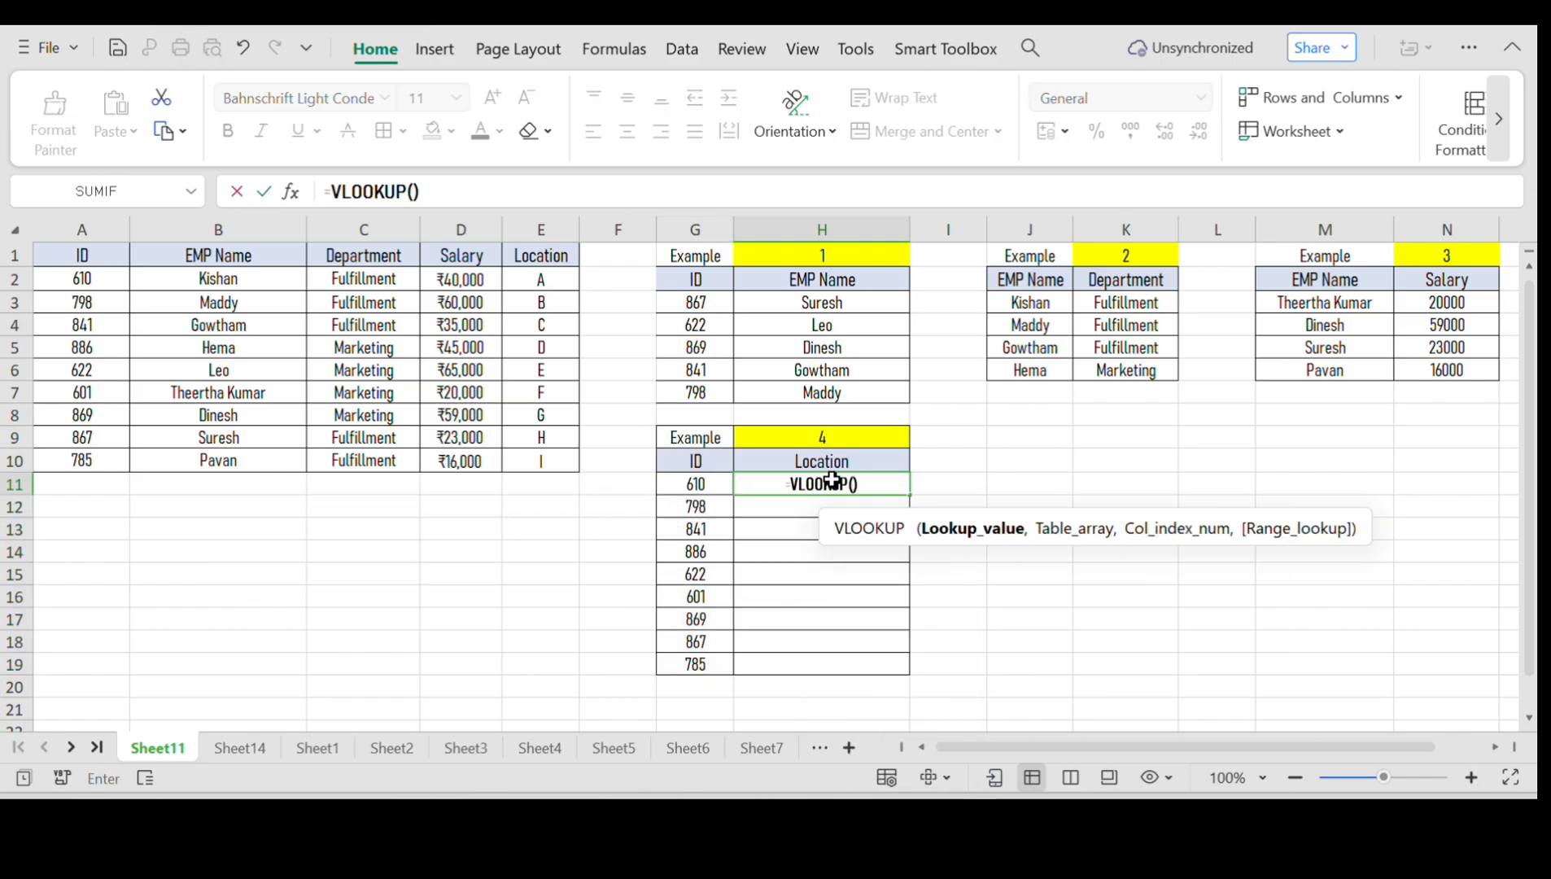
key(Left)
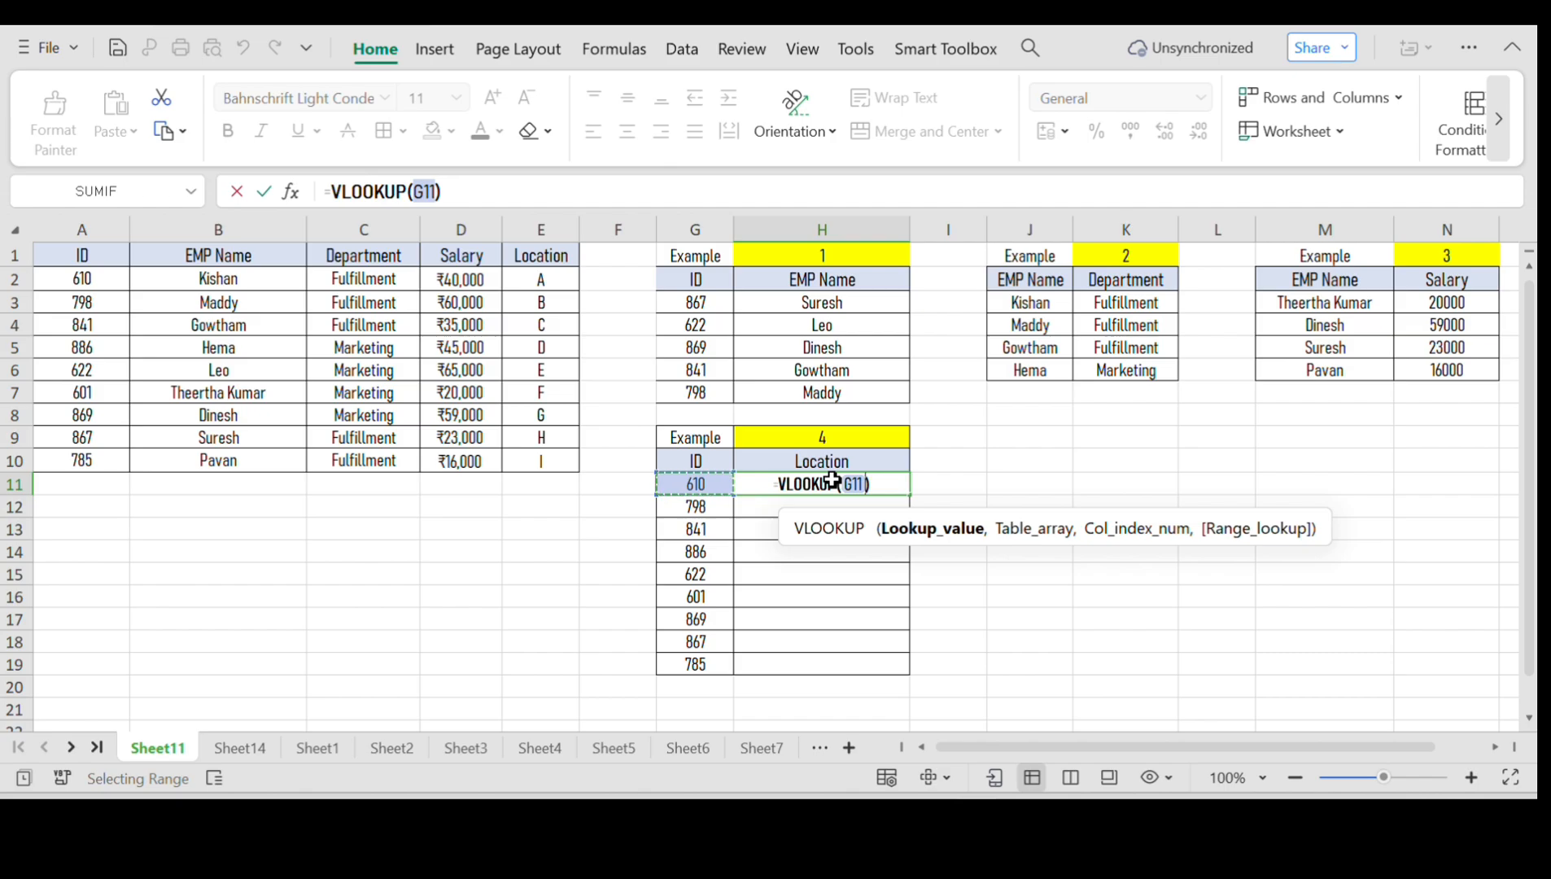
text(,)
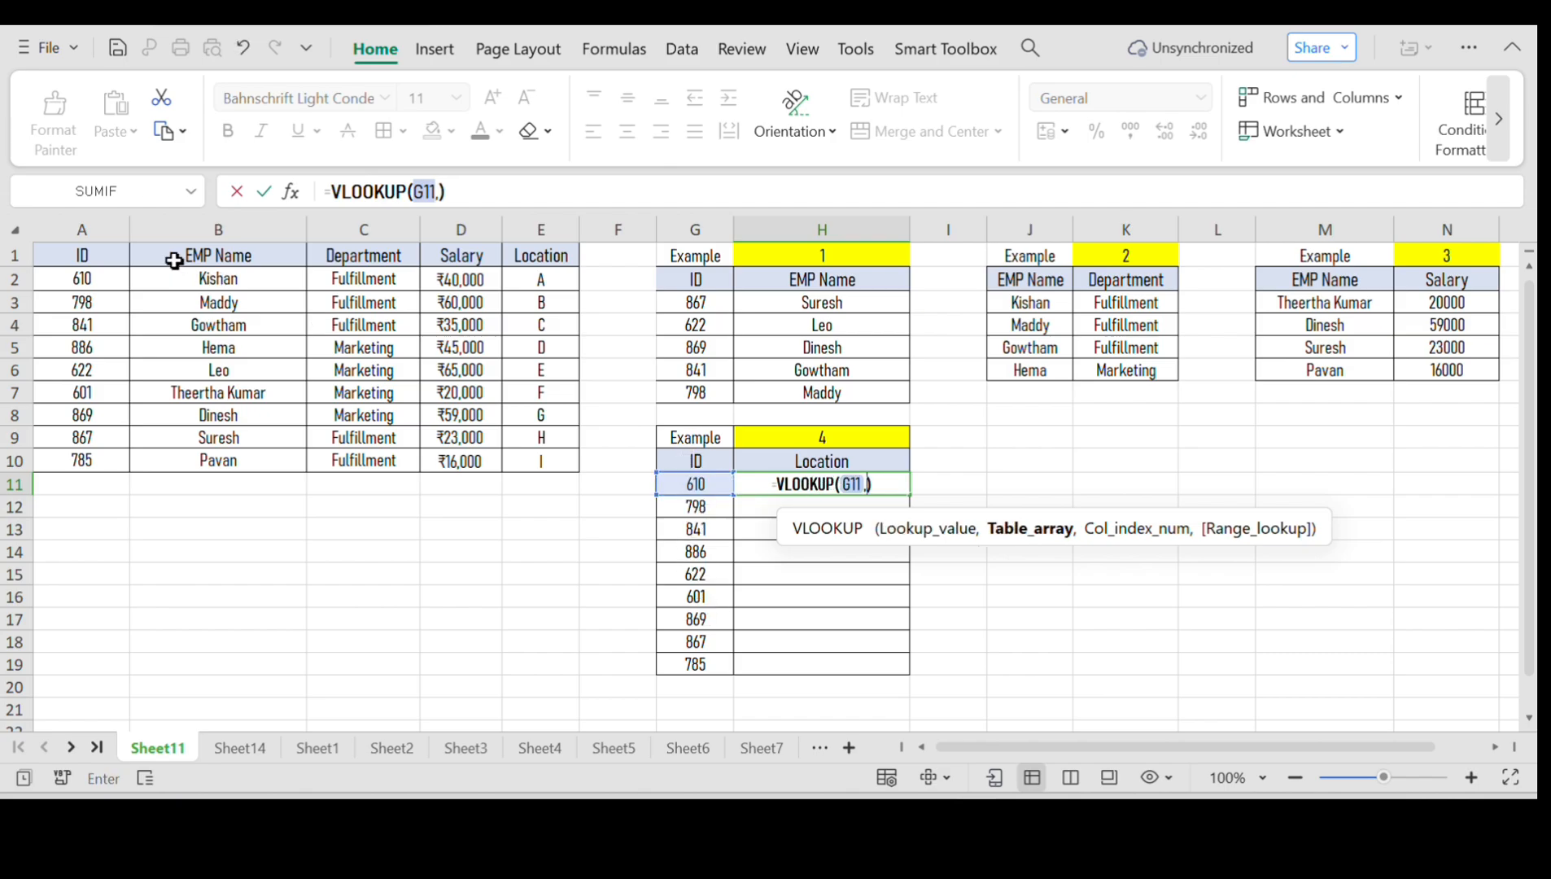
click(91, 227)
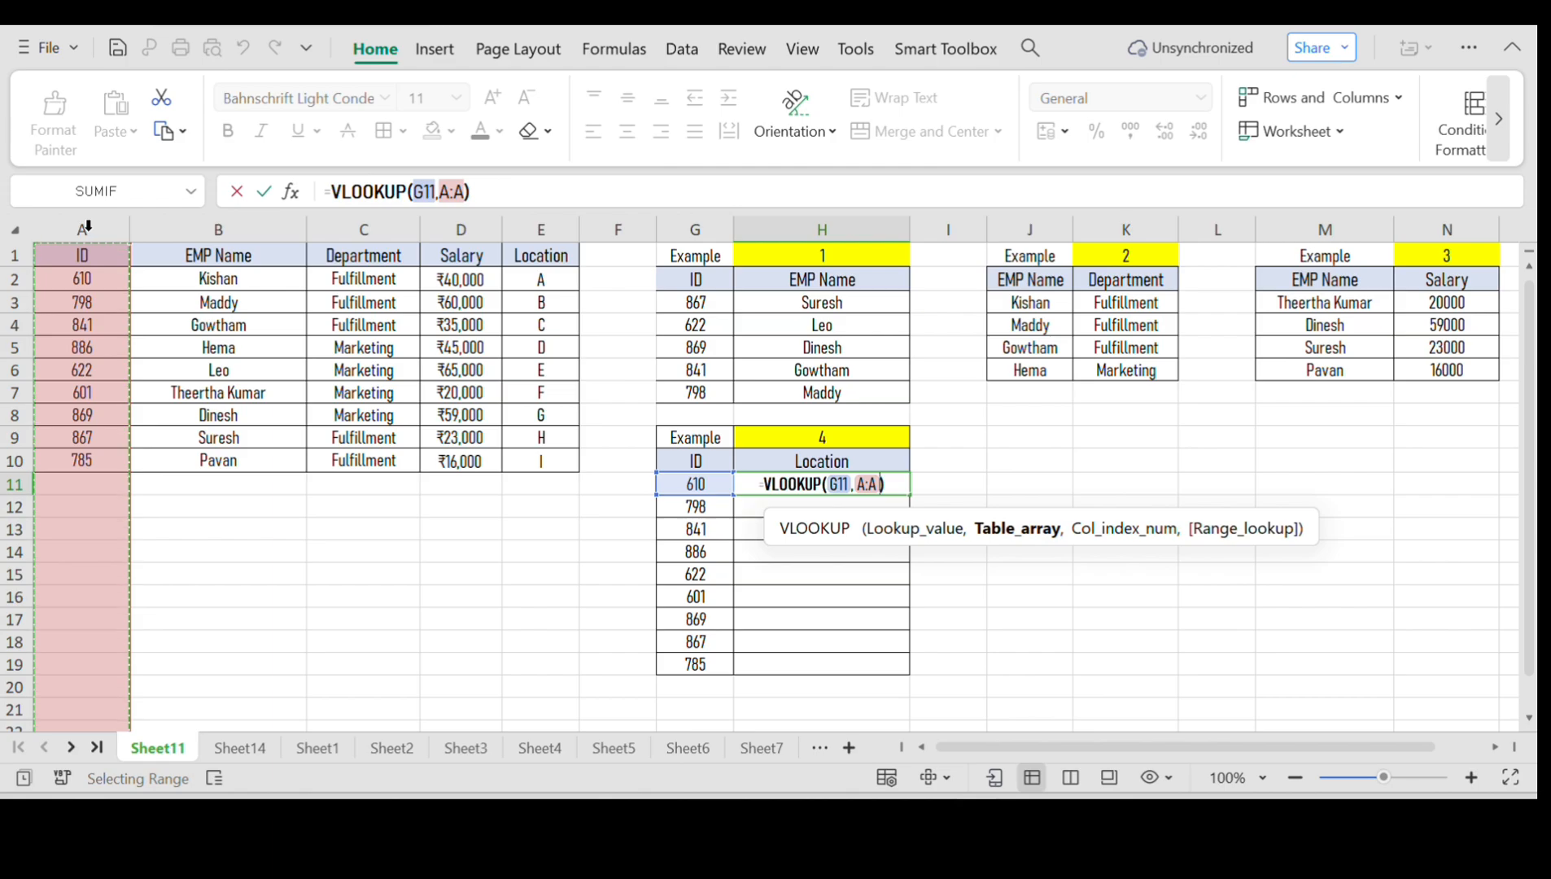
key(shift+Right)
key(shift+Right)
key(shift+Right)
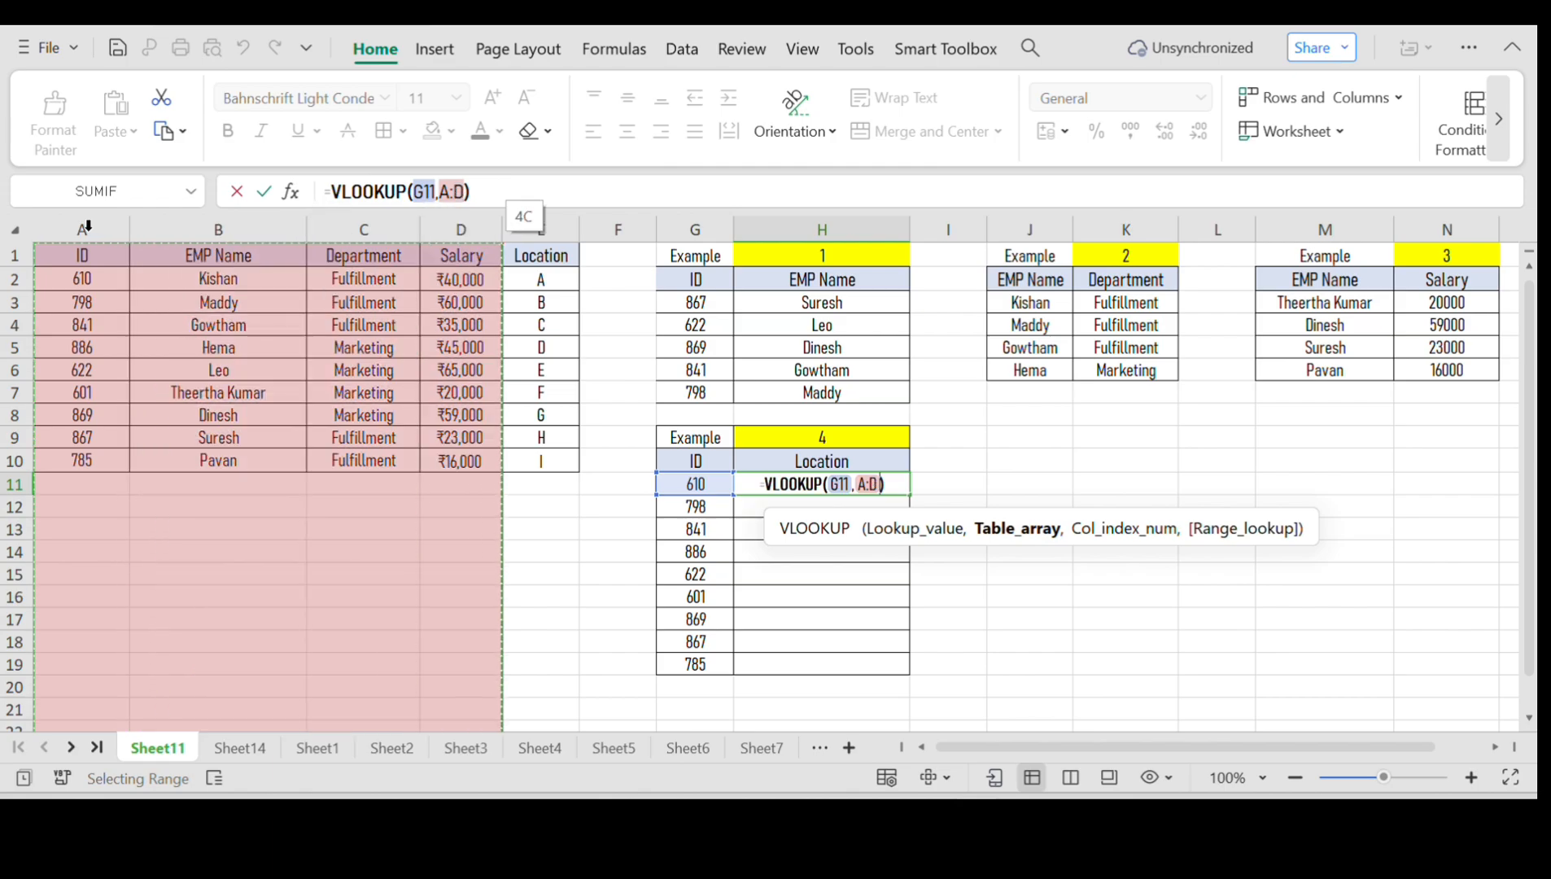
key(shift+Right)
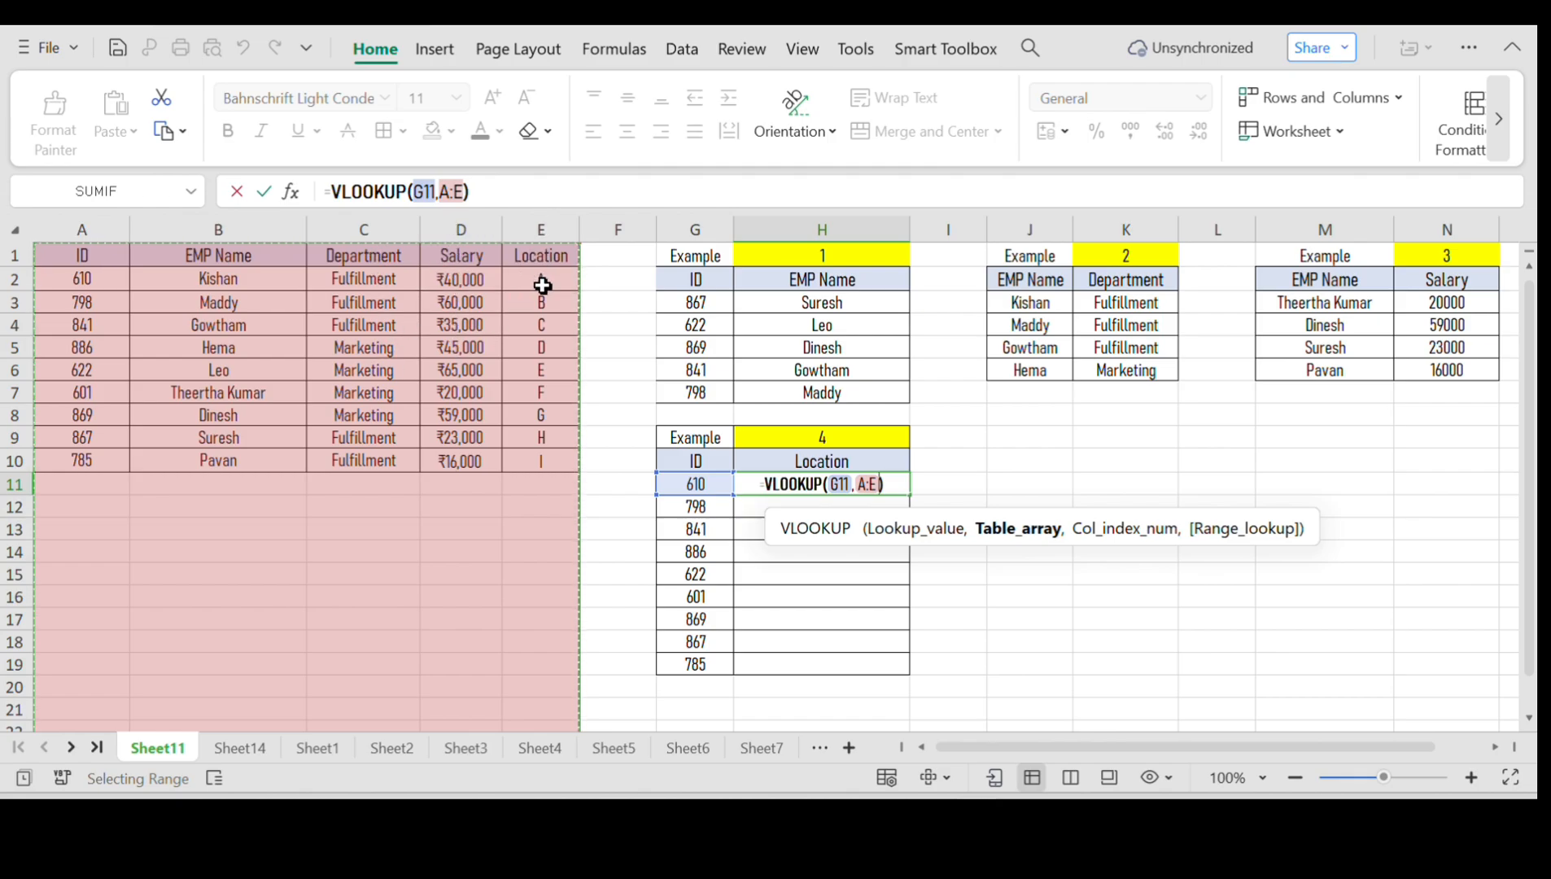
text(,5)
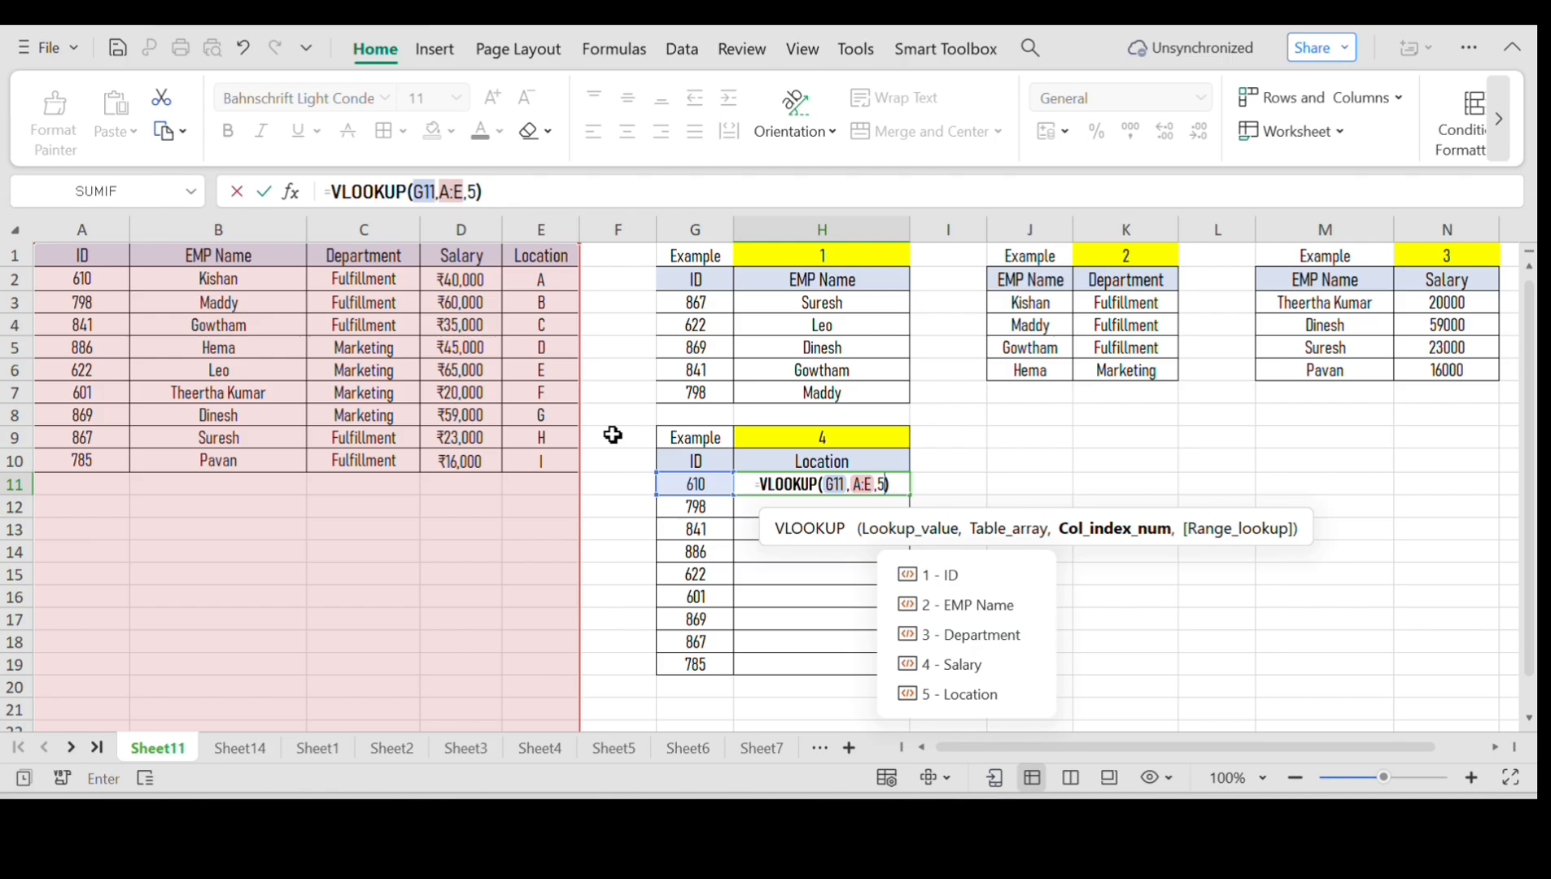
text(,)
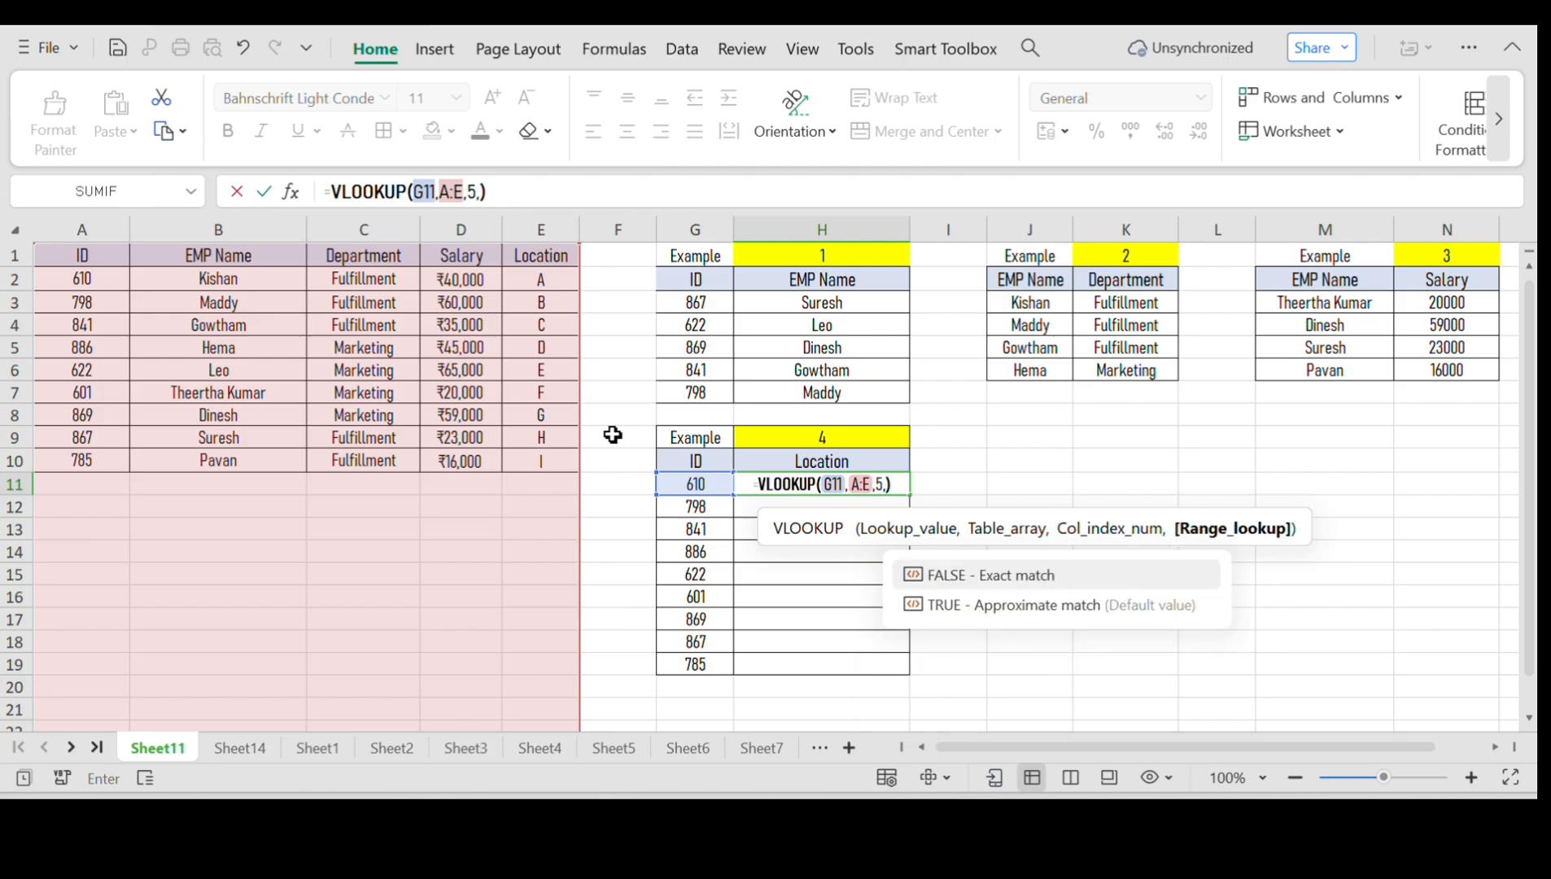
text(0)
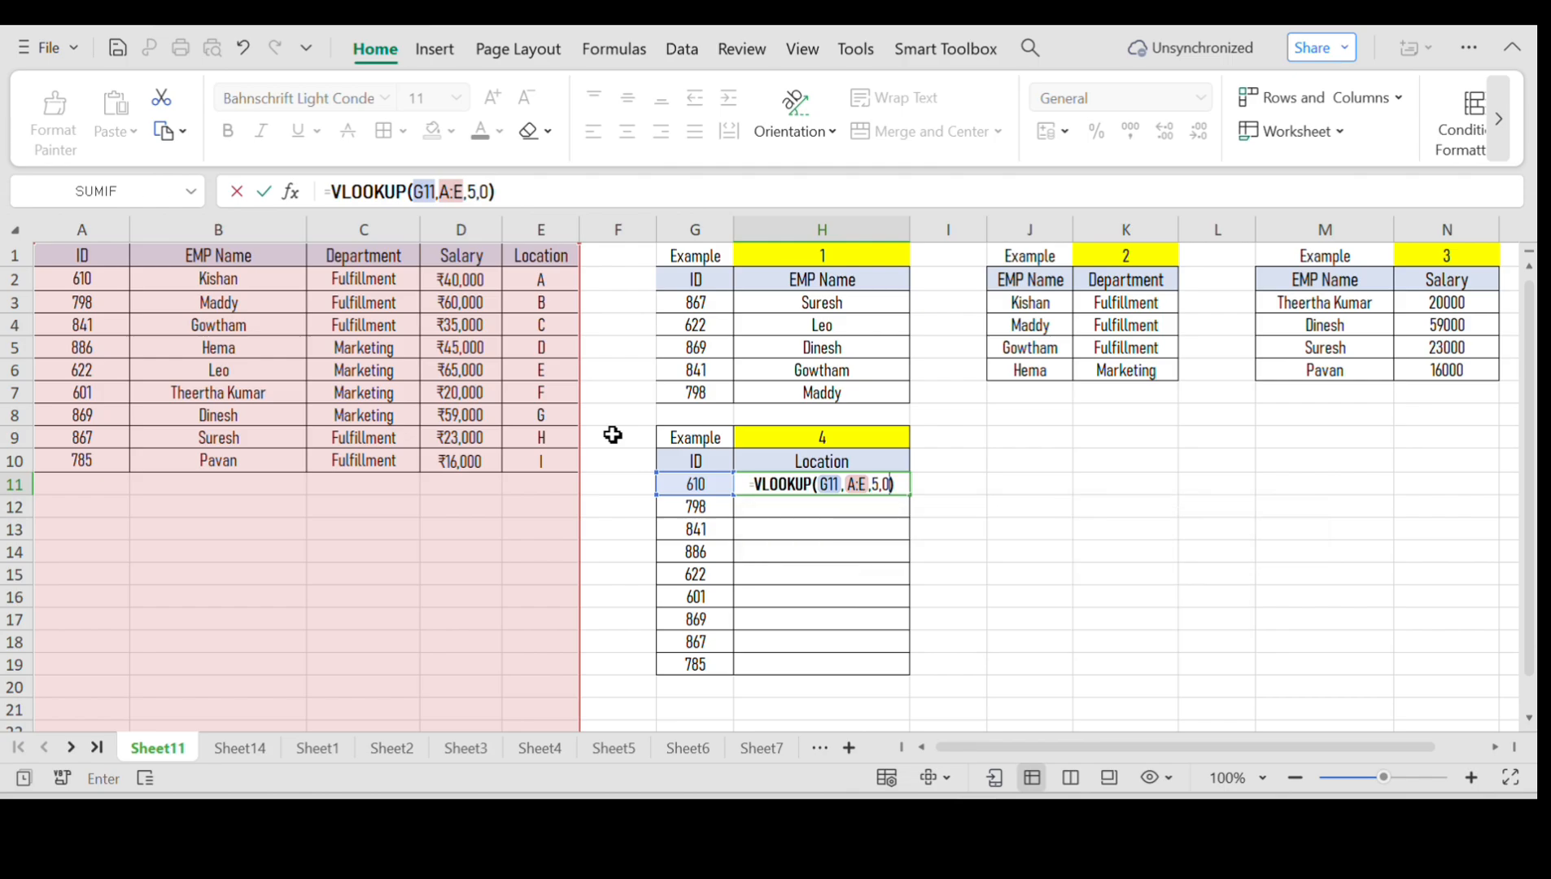
key(Return)
Fill the Location formula from H11 down through H19 in the Example 4 table and check the first row
key(ctrl+Down)
key(Right)
key(ctrl+shift+Up)
key(ctrl+d)
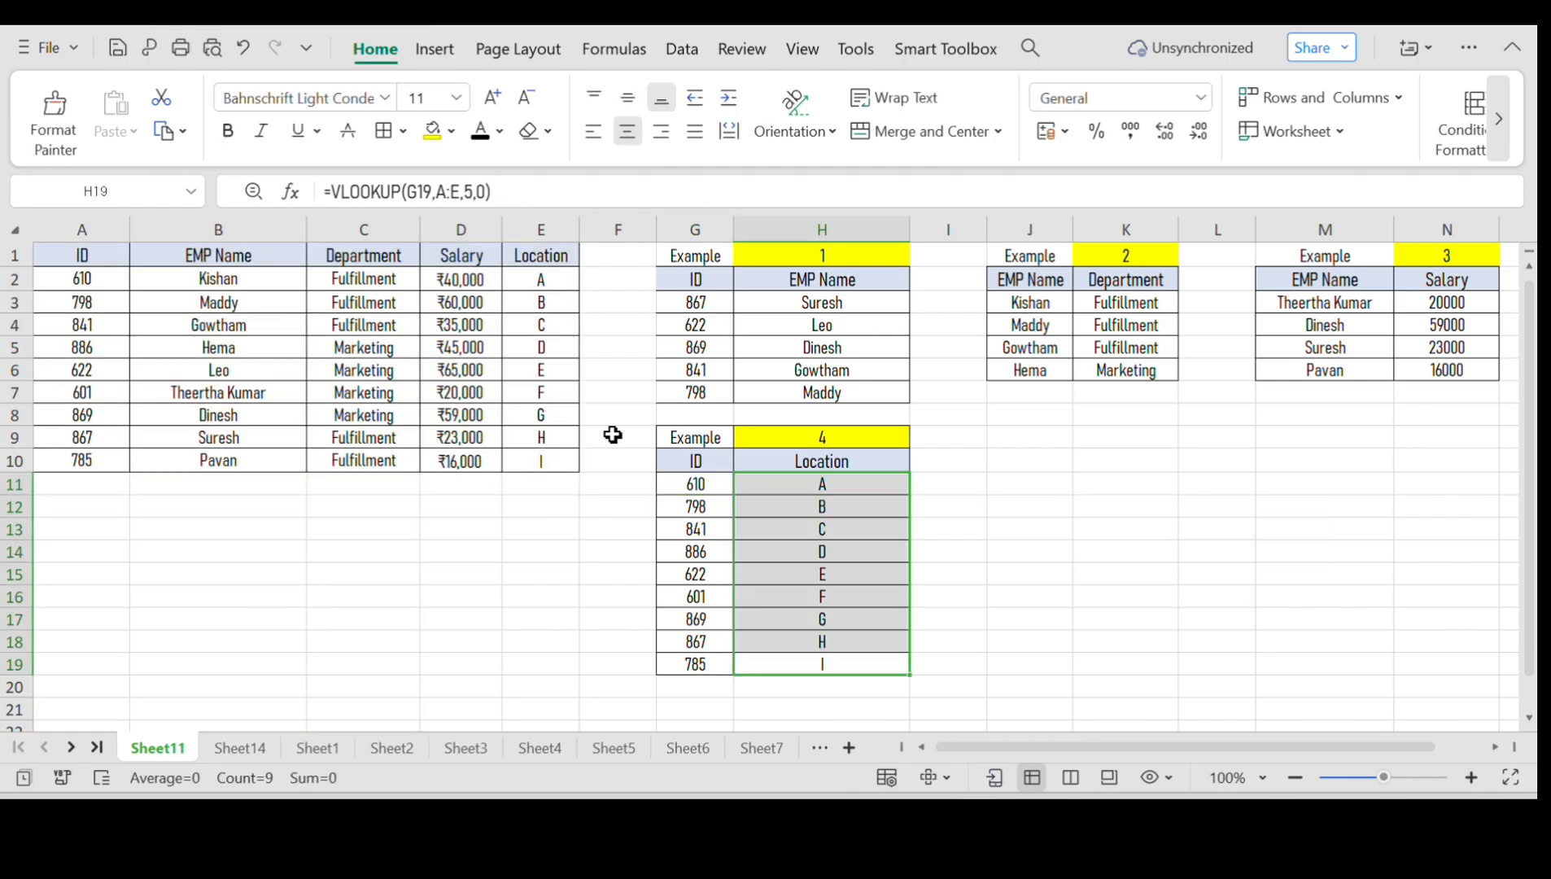
click(714, 485)
click(865, 485)
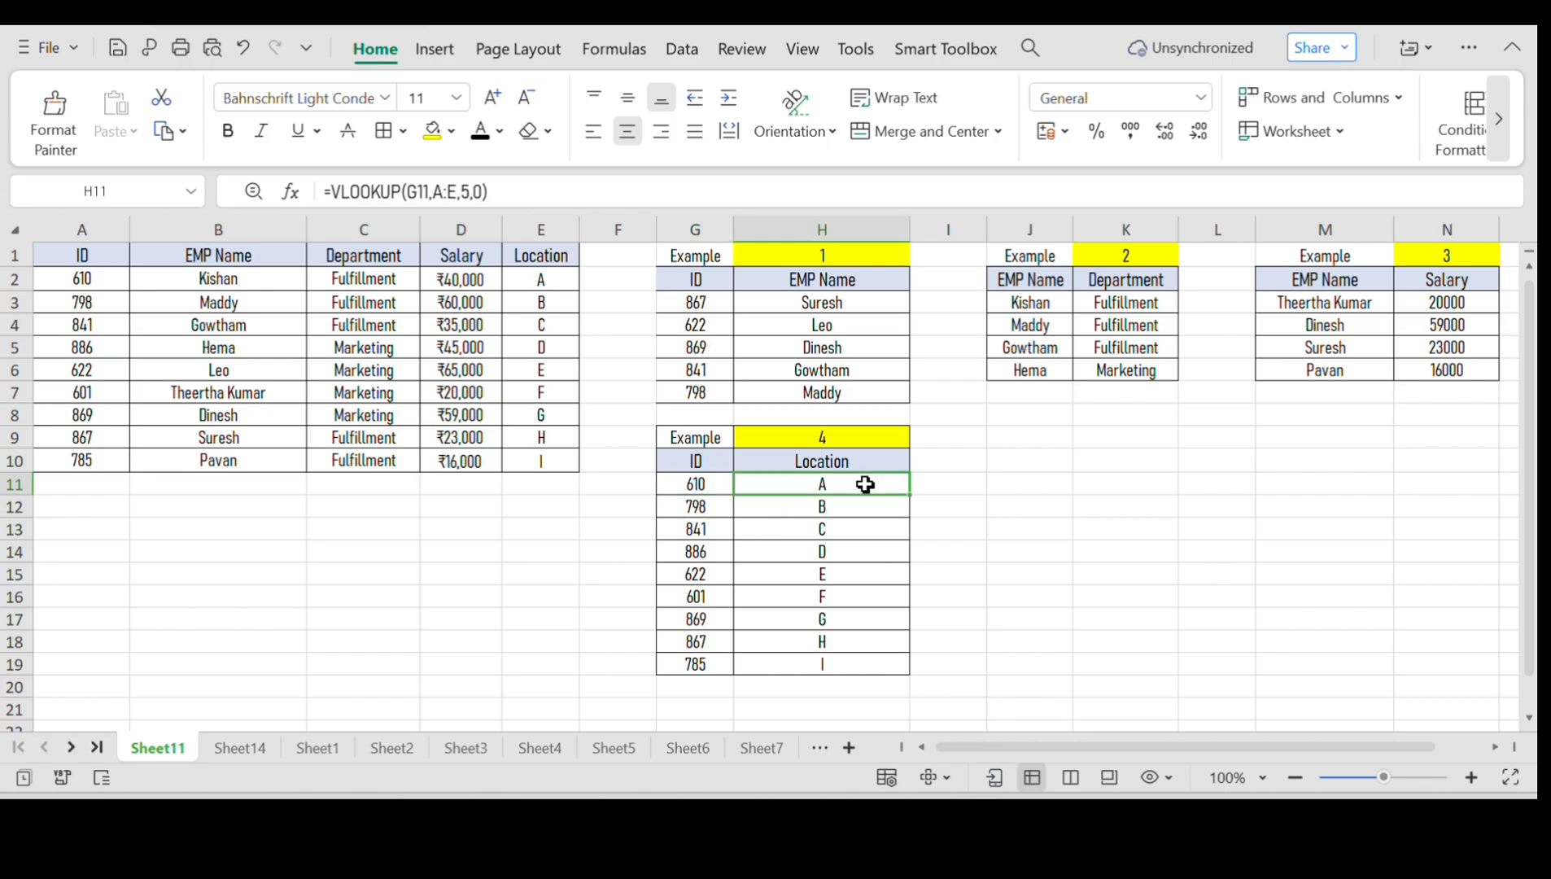
click(970, 485)
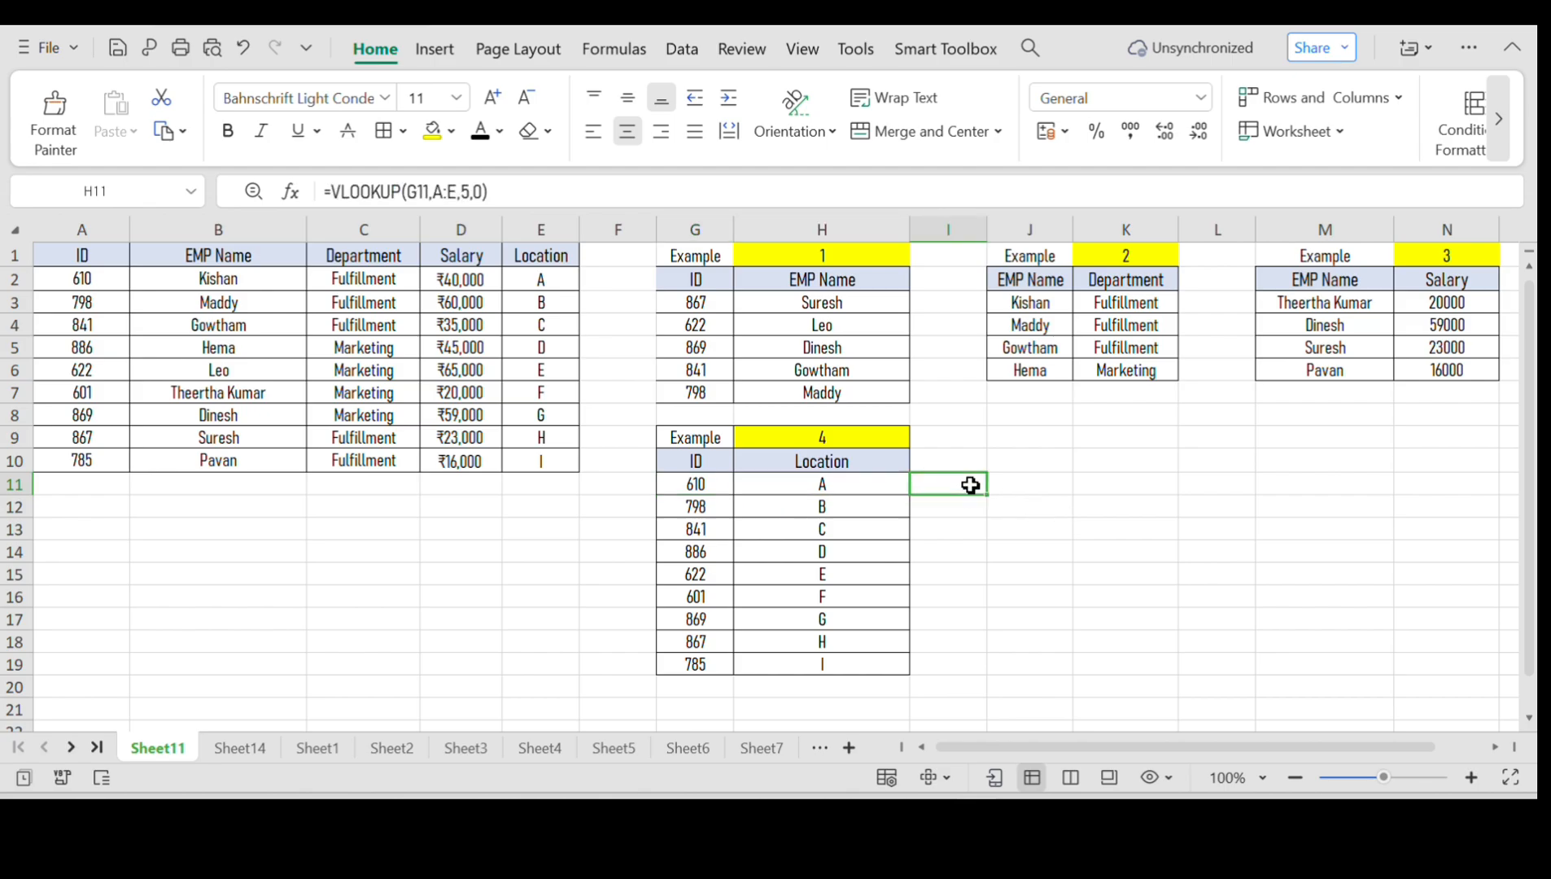
Copy the ID and Department headers from the employee data into J11 and K11 to begin another lookup table
click(1035, 469)
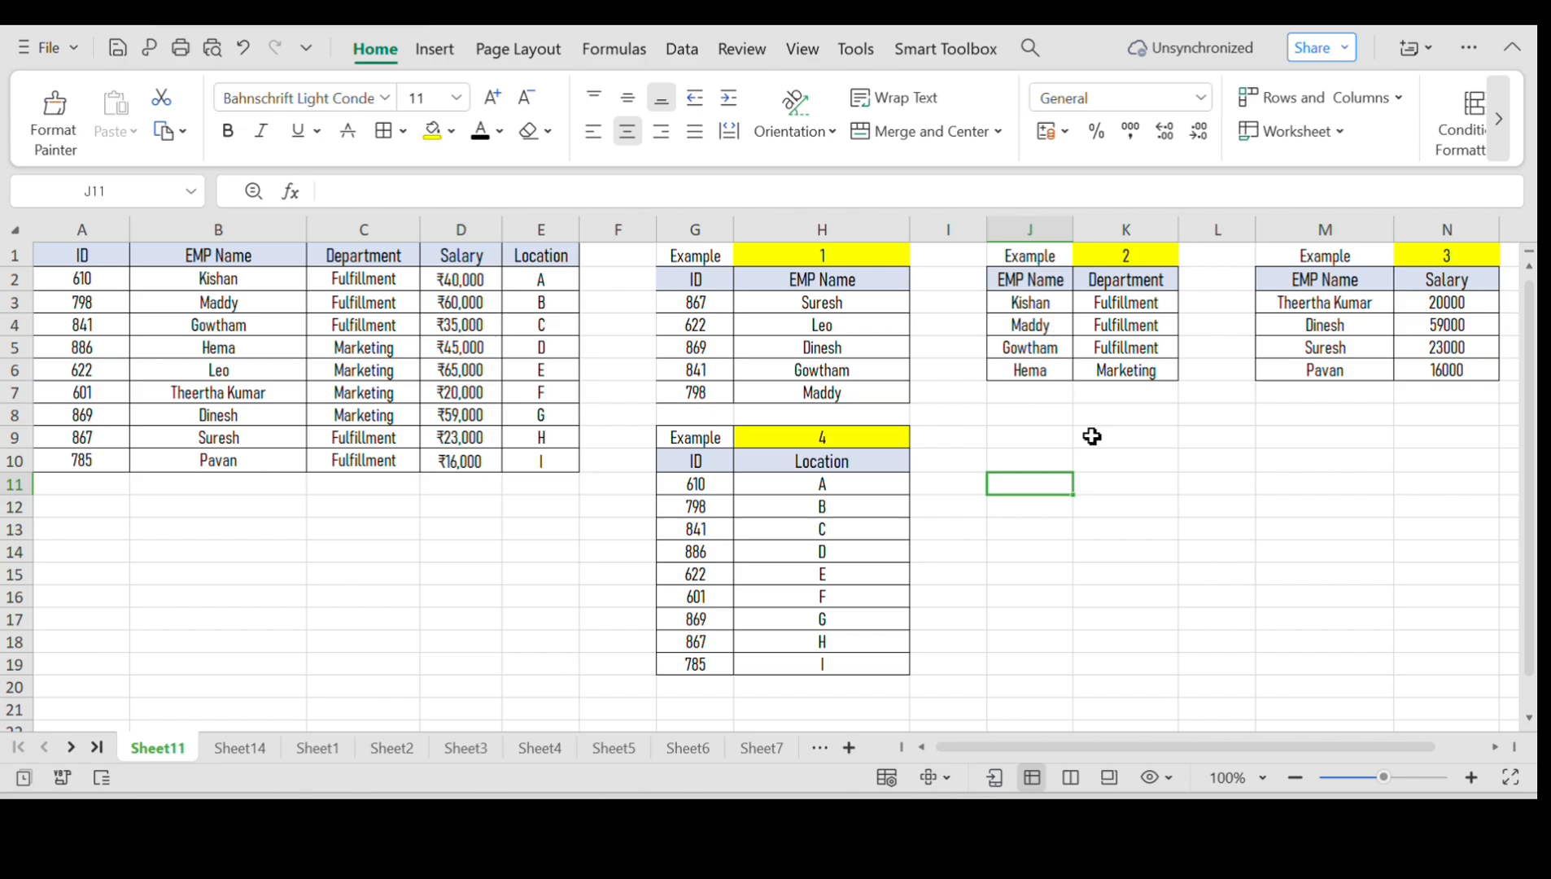
click(94, 356)
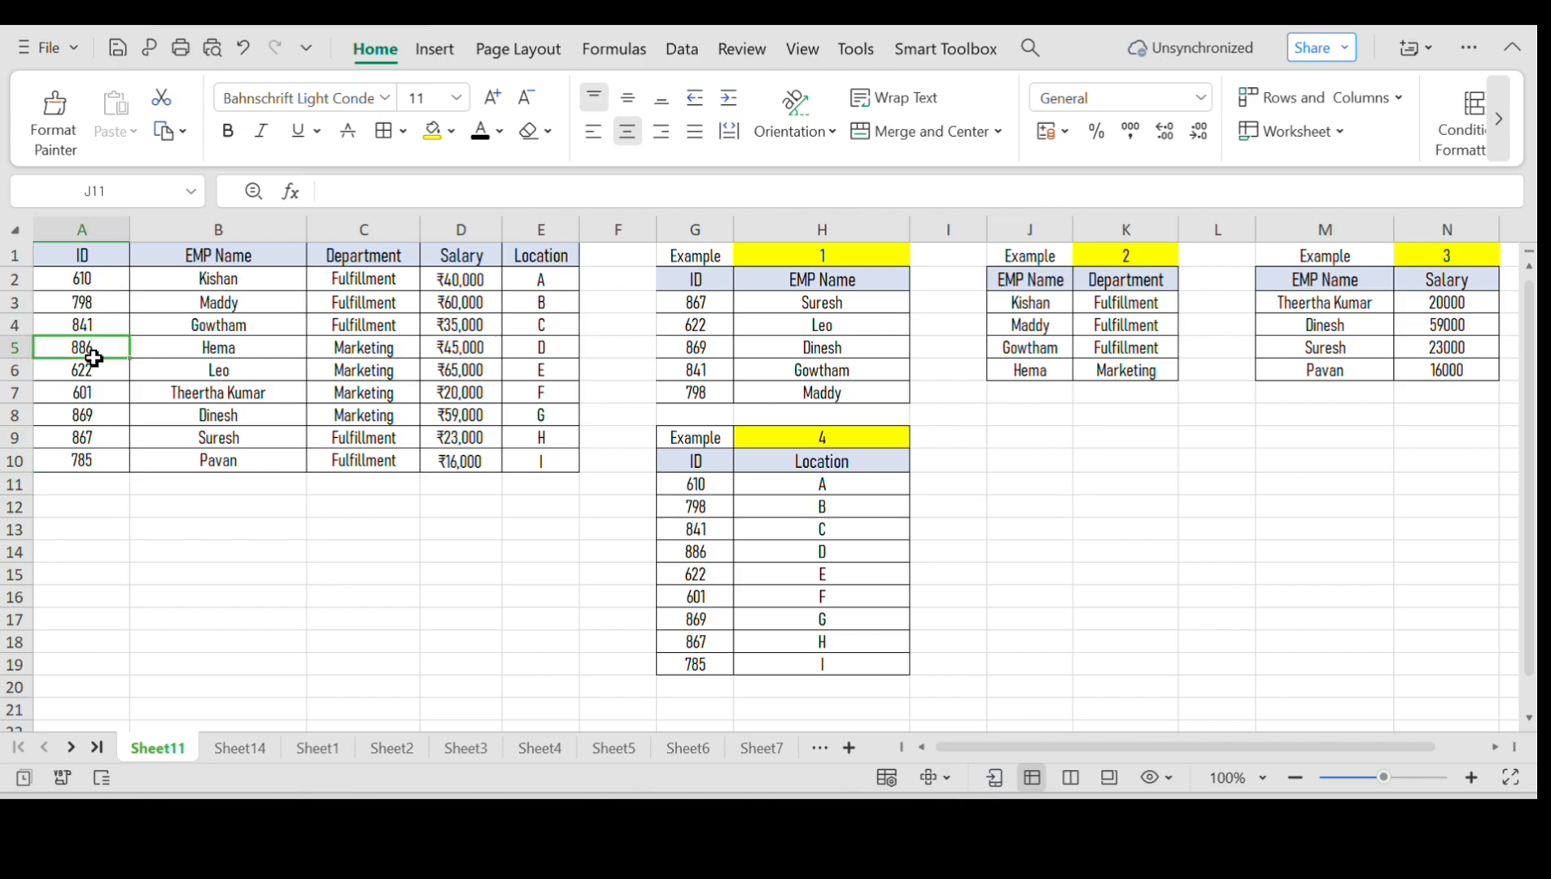
click(84, 255)
key(ctrl+c)
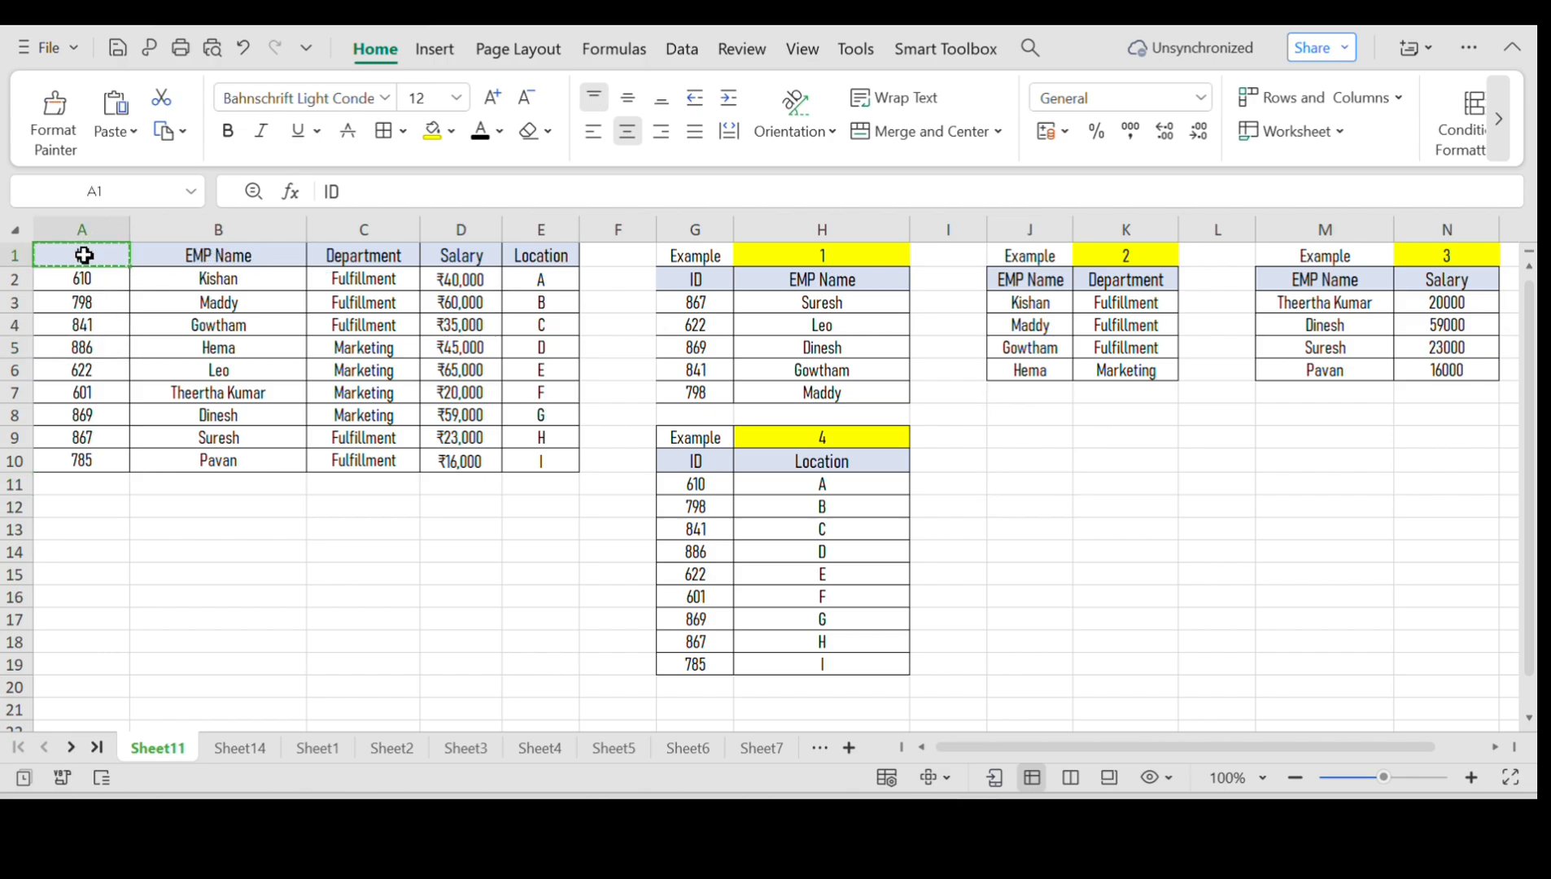
click(1036, 489)
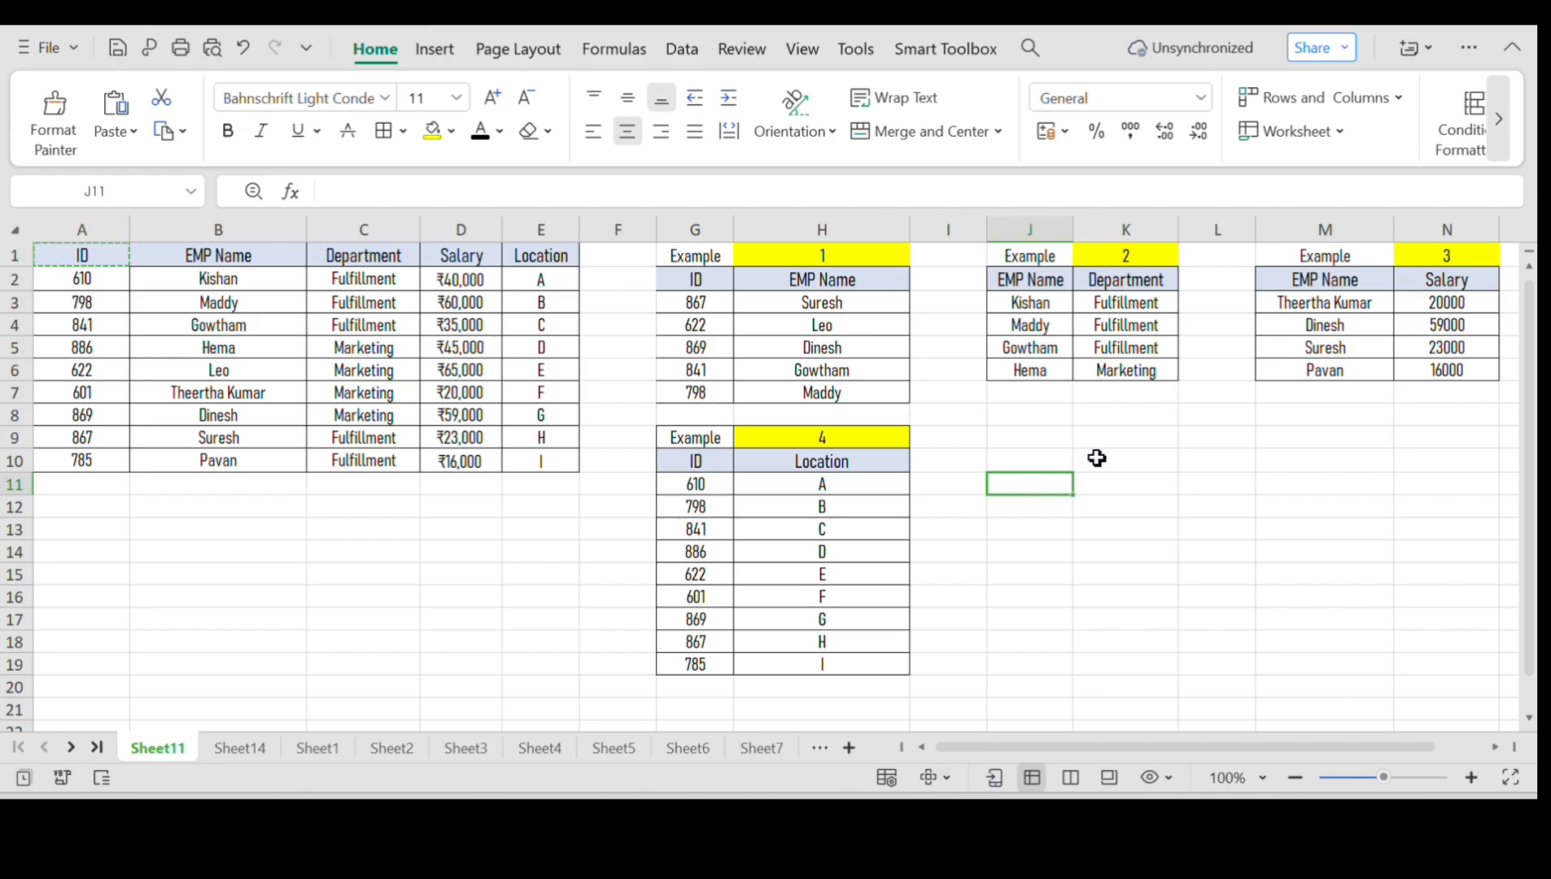
key(ctrl+v)
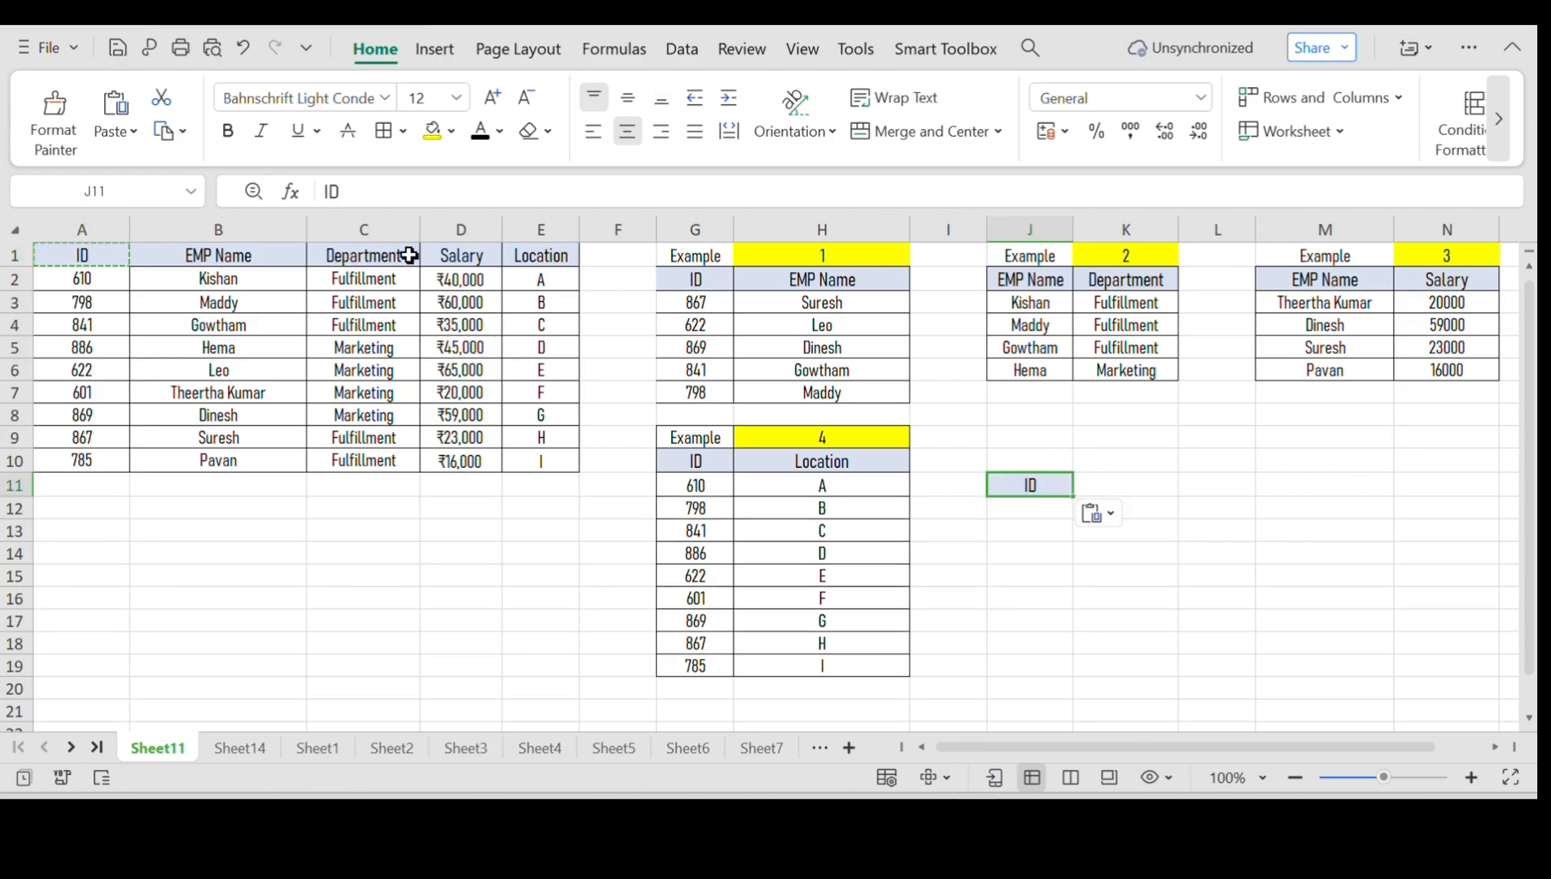
click(343, 259)
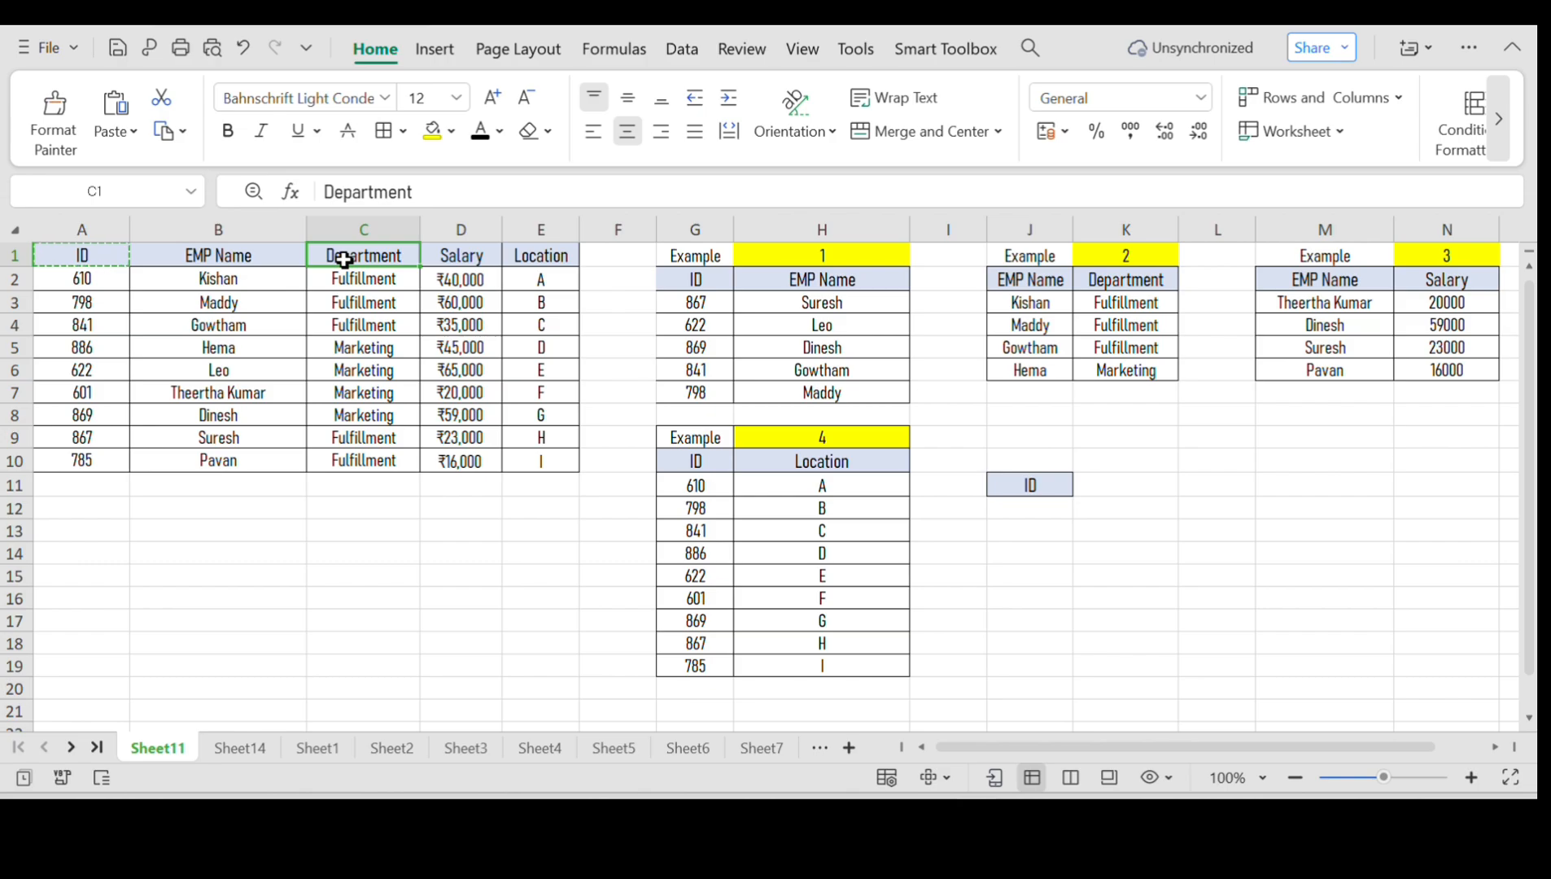
key(ctrl+c)
click(1138, 490)
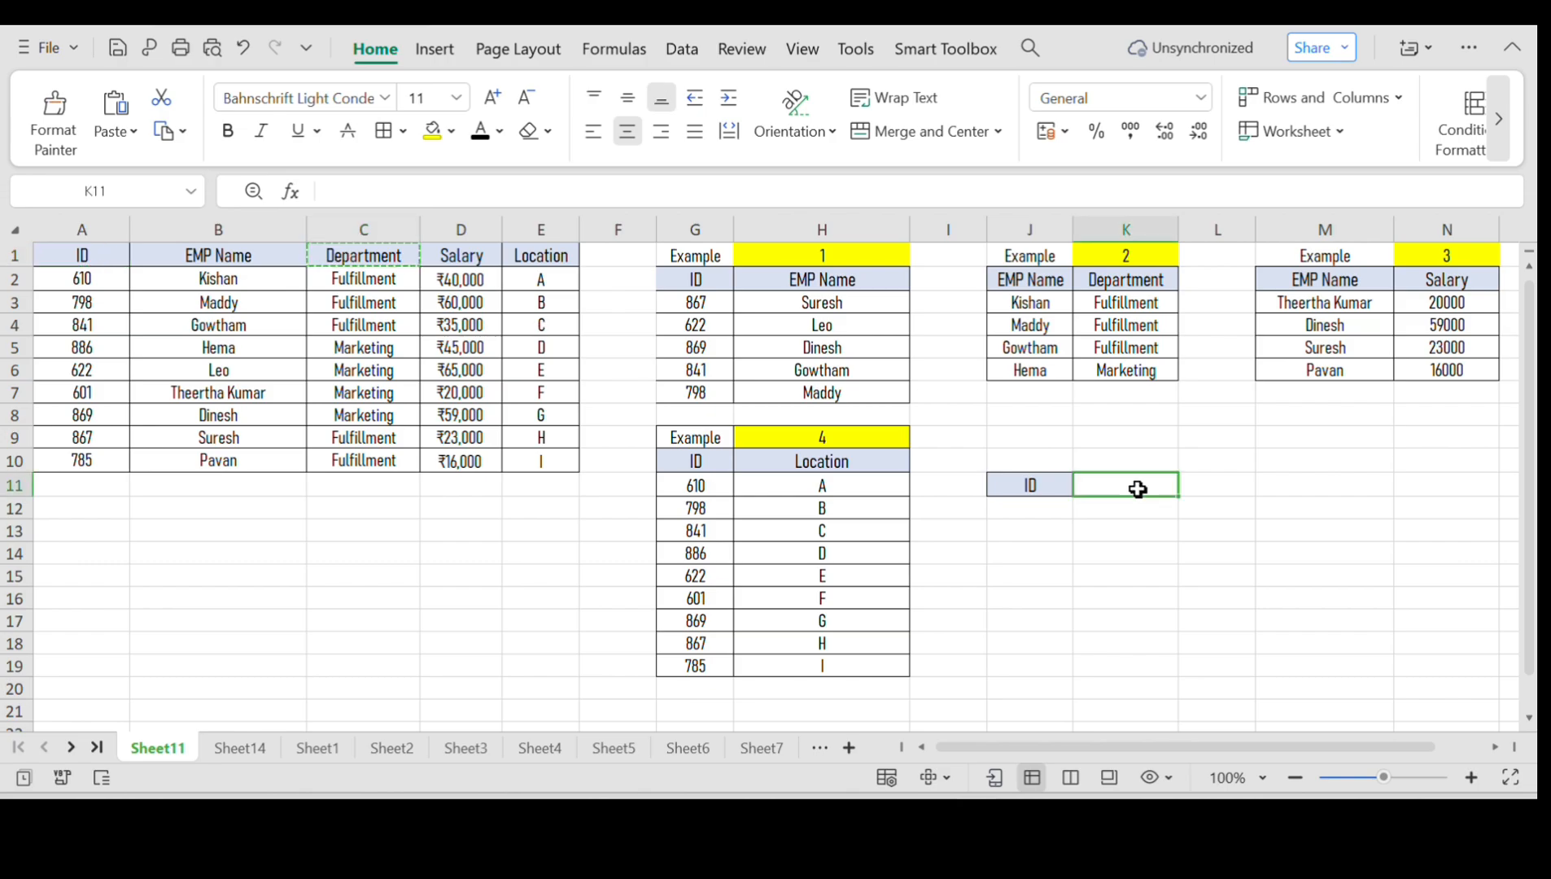
key(ctrl+v)
Copy the employee ID from A8 into J12 under the ID header of the new lookup table
click(109, 400)
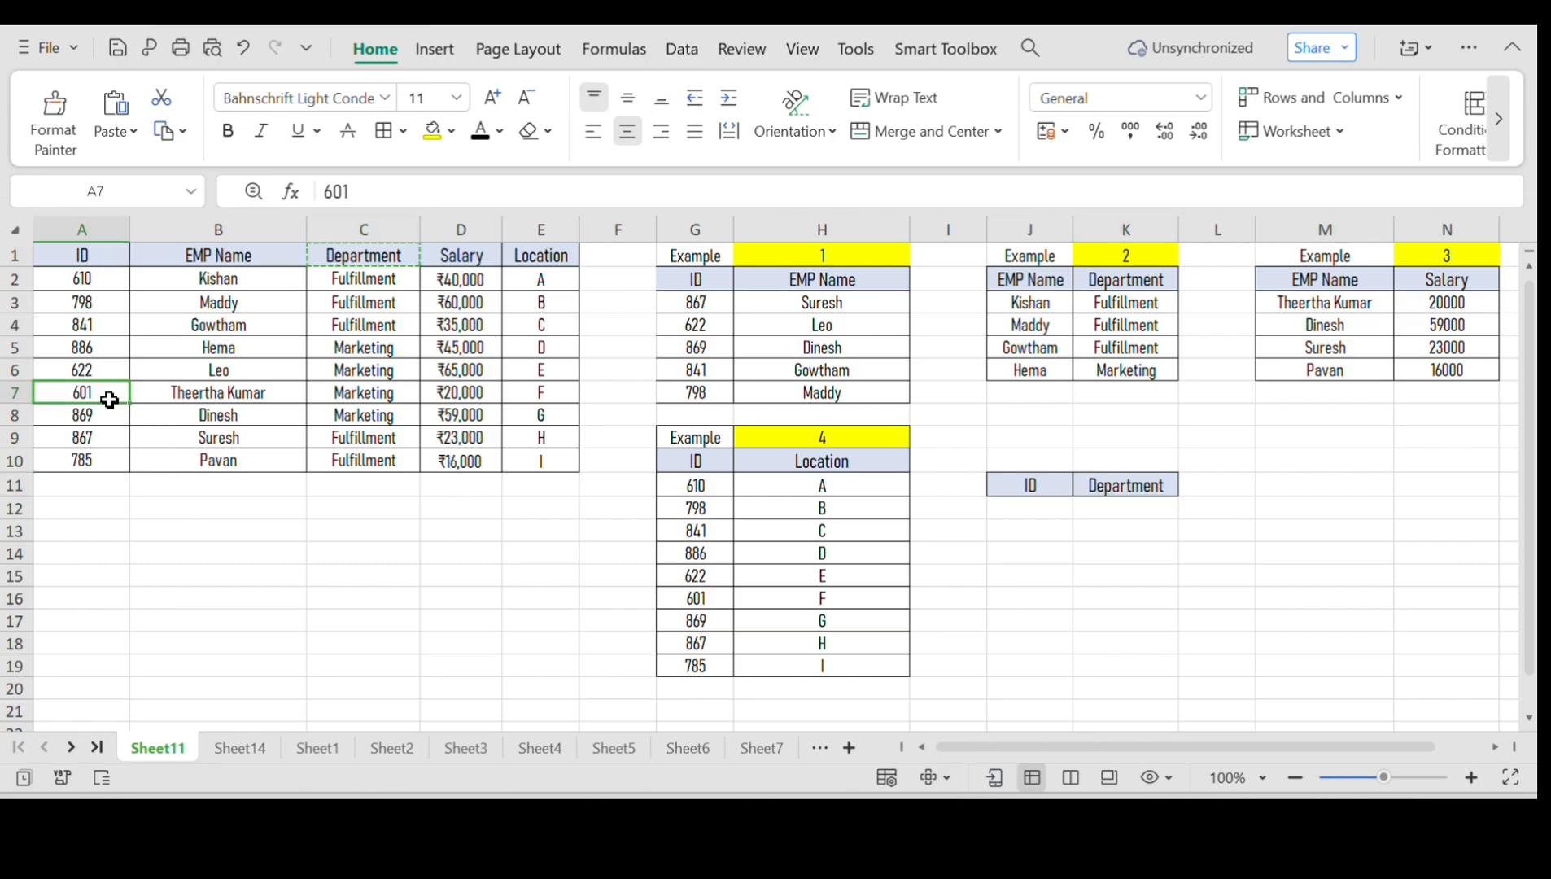
click(93, 415)
key(ctrl+c)
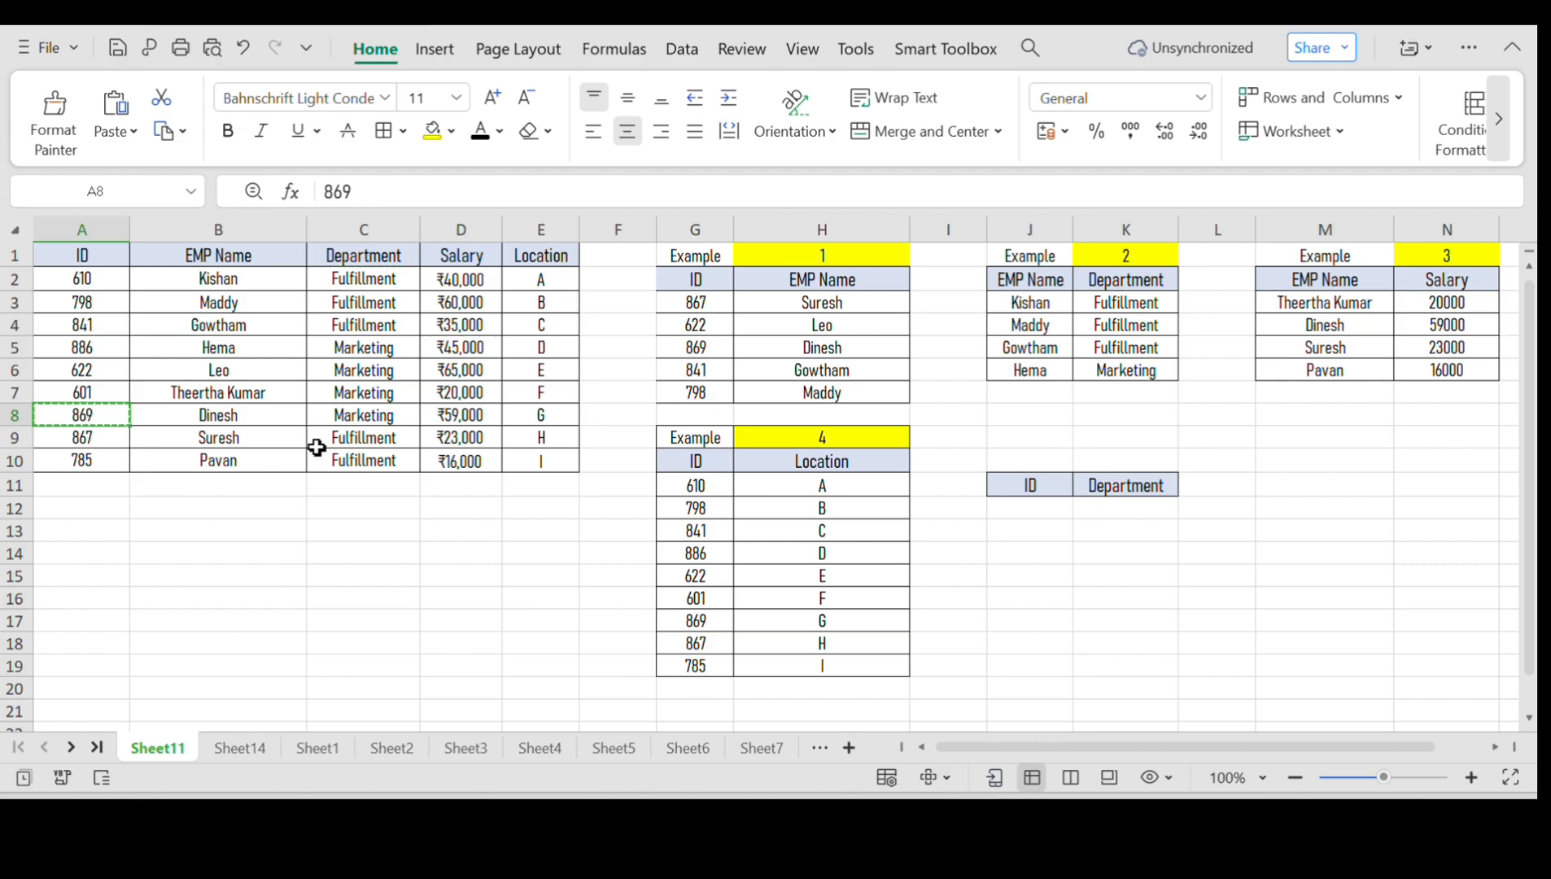
click(1027, 506)
key(ctrl+v)
click(1176, 526)
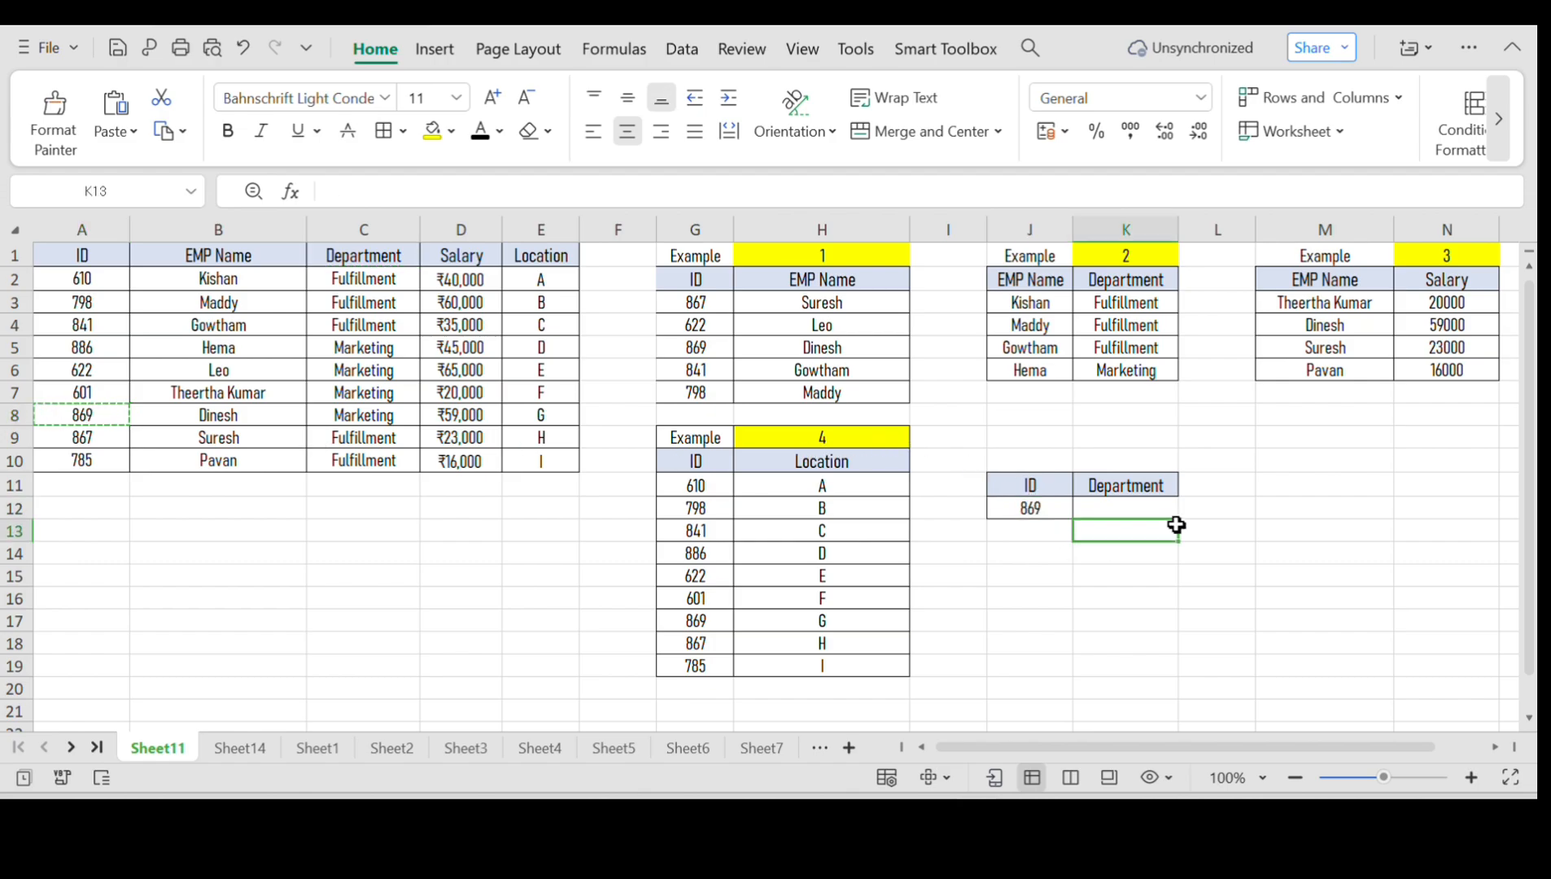
Add borders to all cells of the ID and Department table in J11:K12
click(1069, 492)
key(shift+Right)
key(shift+Down)
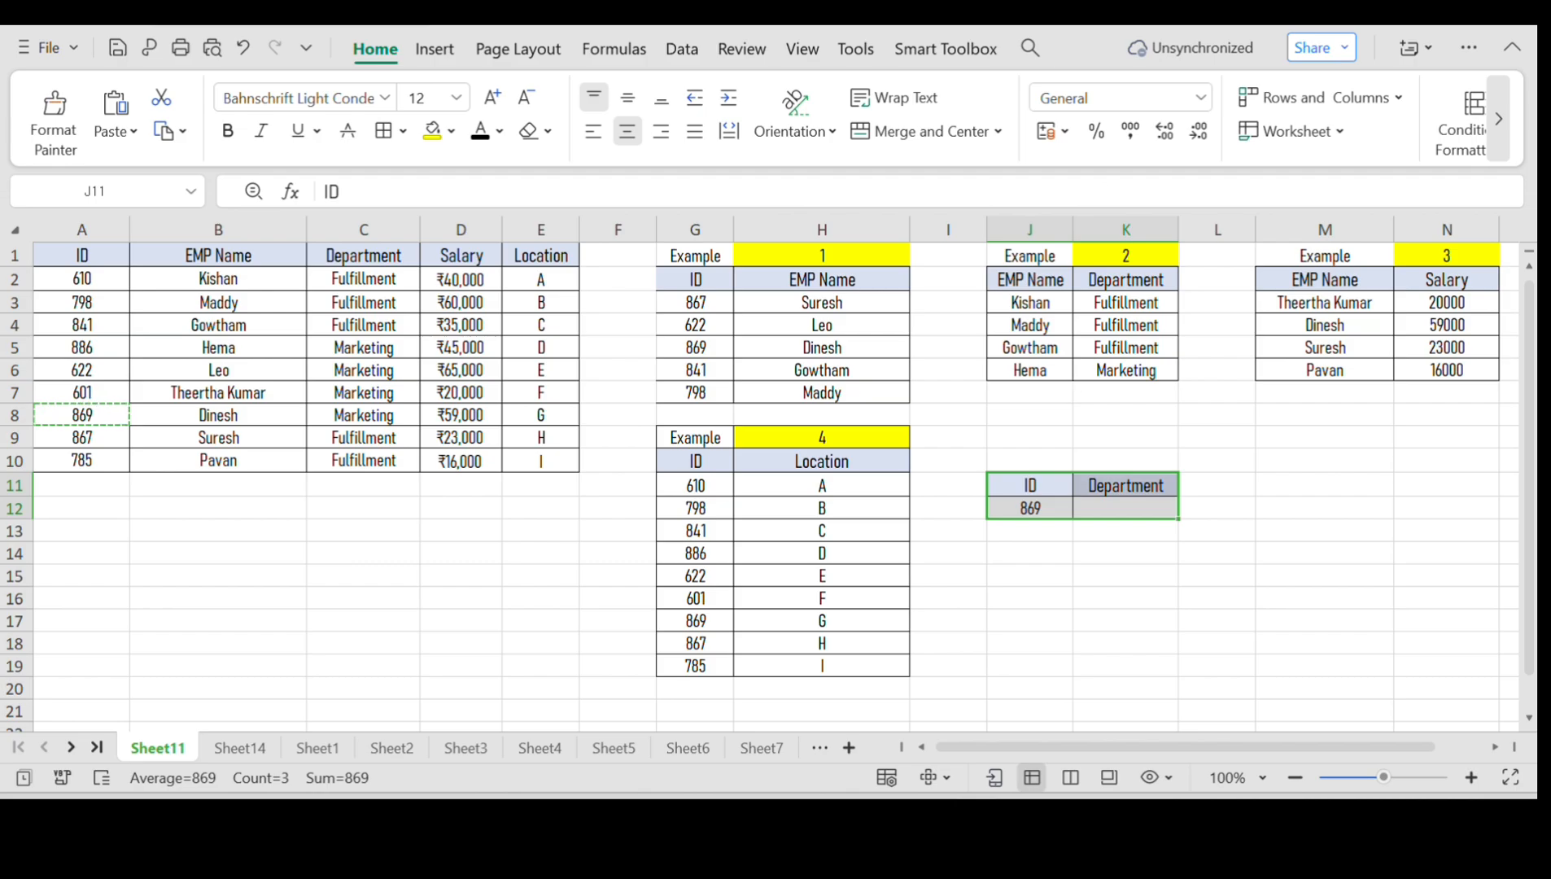
click(382, 130)
click(1352, 466)
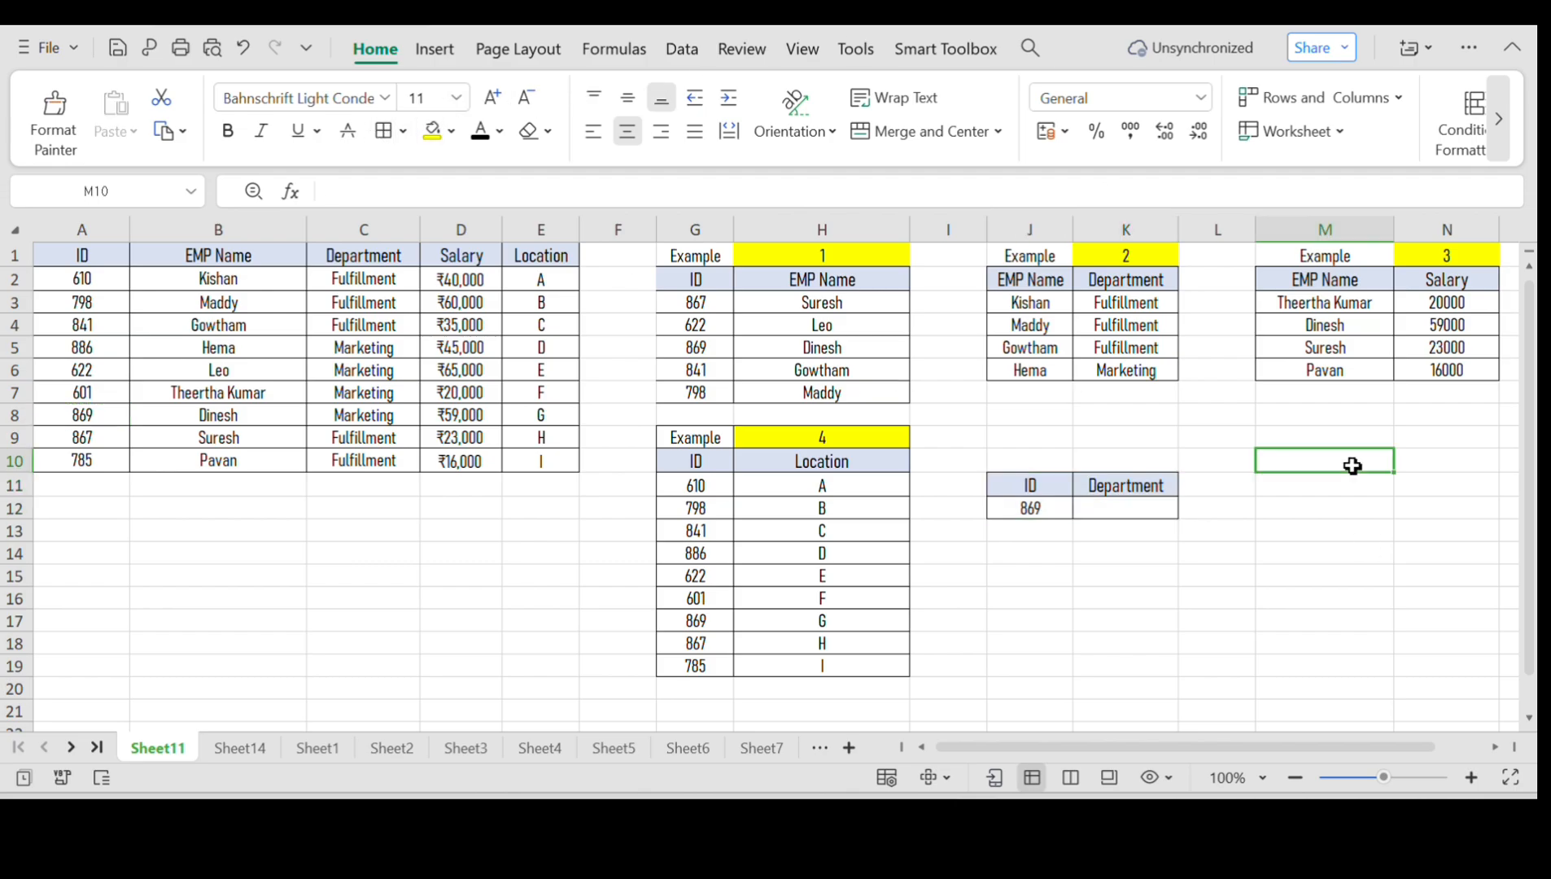
click(1244, 601)
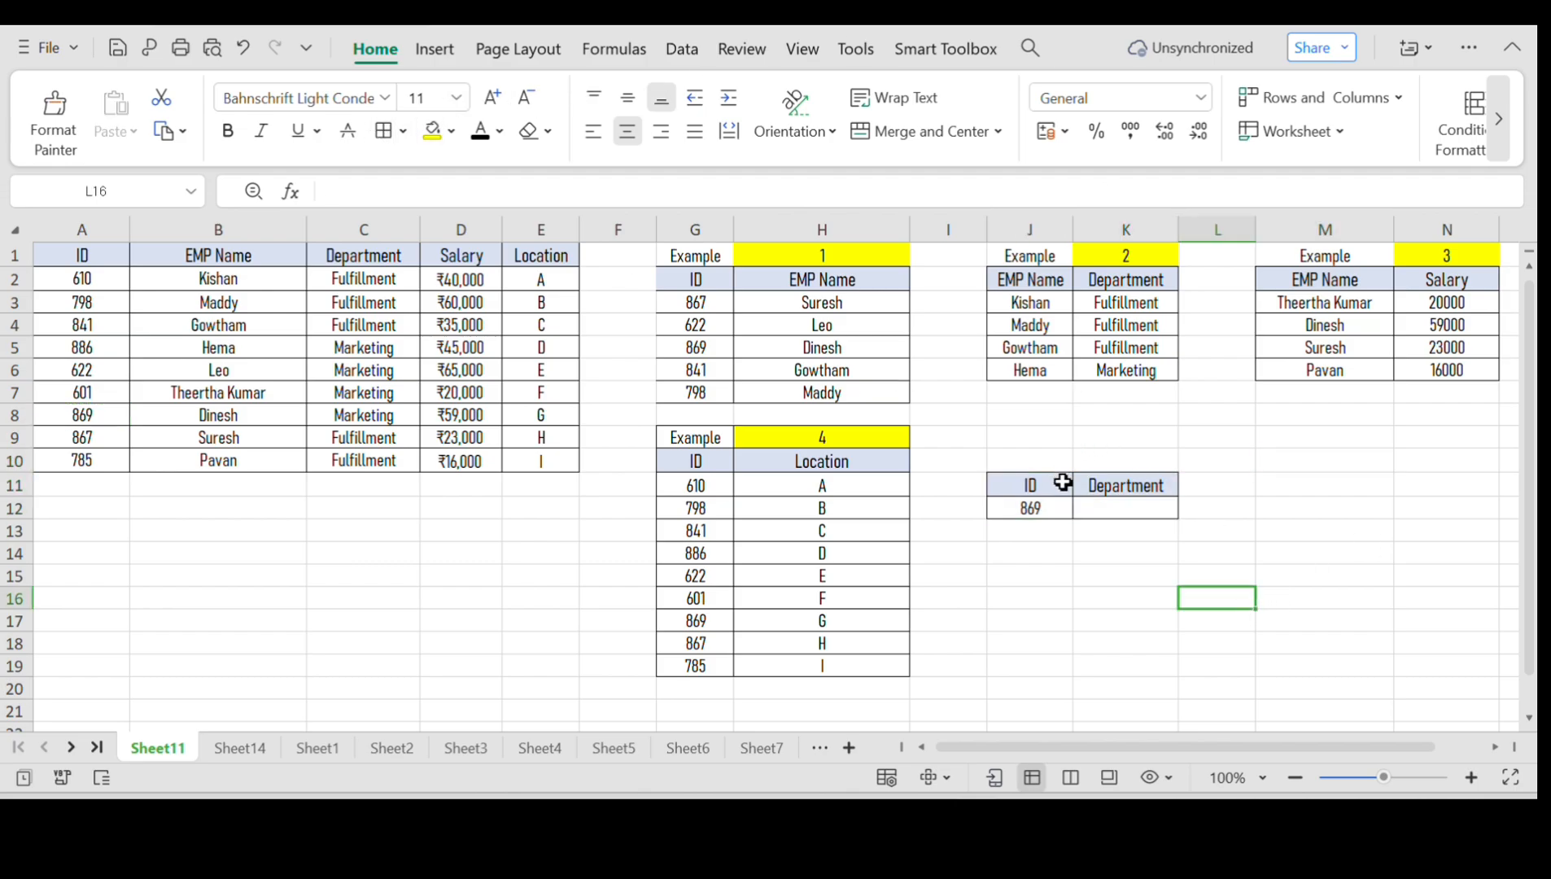
Enter 5 as the example number in K10 above the Department header, and select the empty Department cell K12
click(1101, 465)
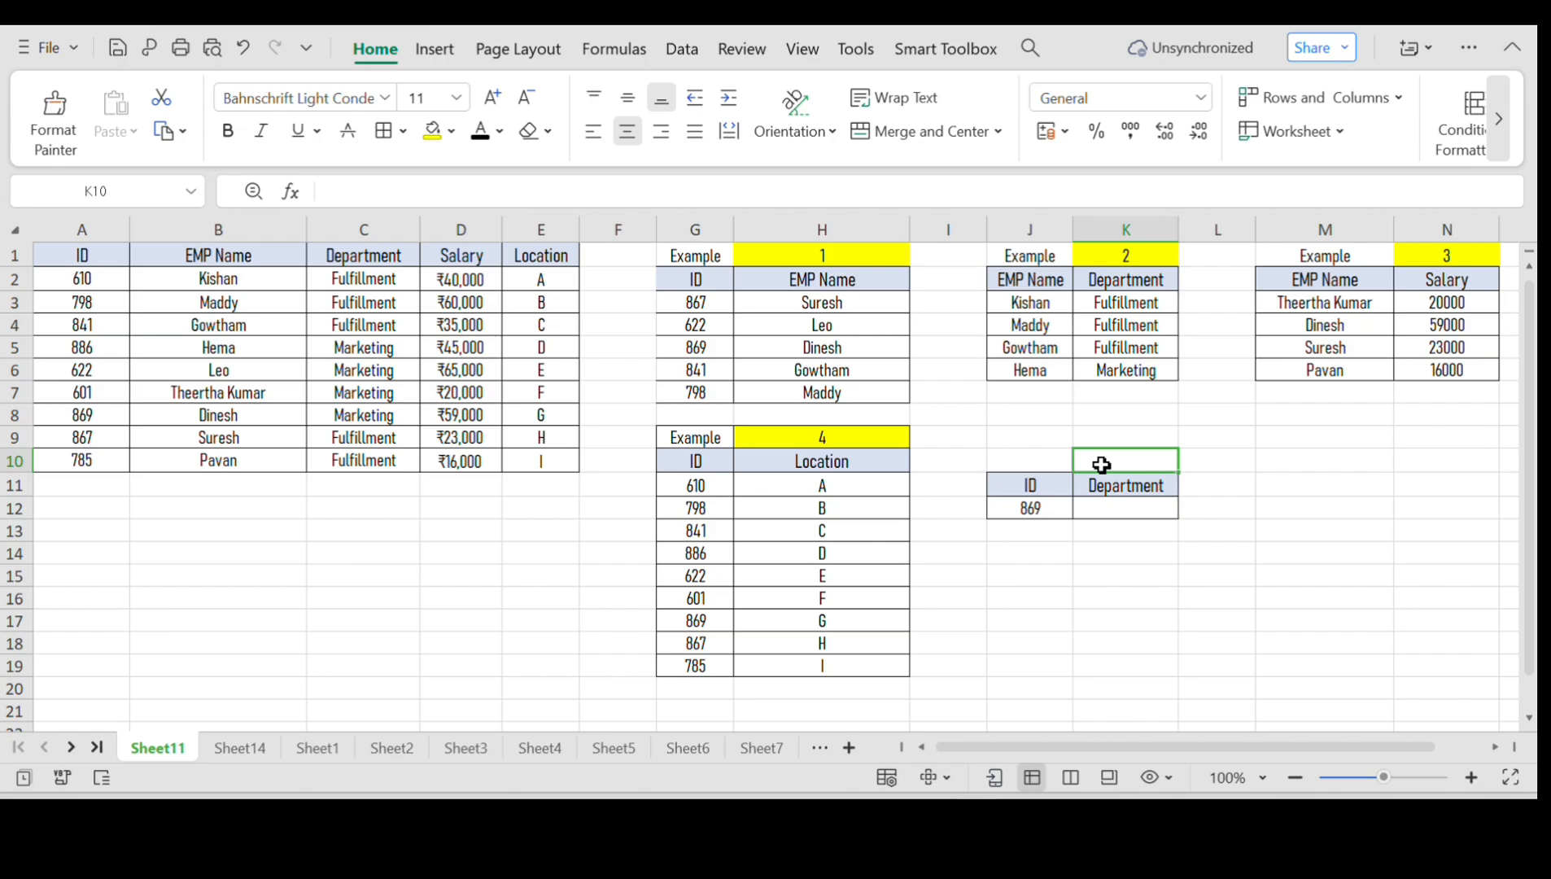
text(5)
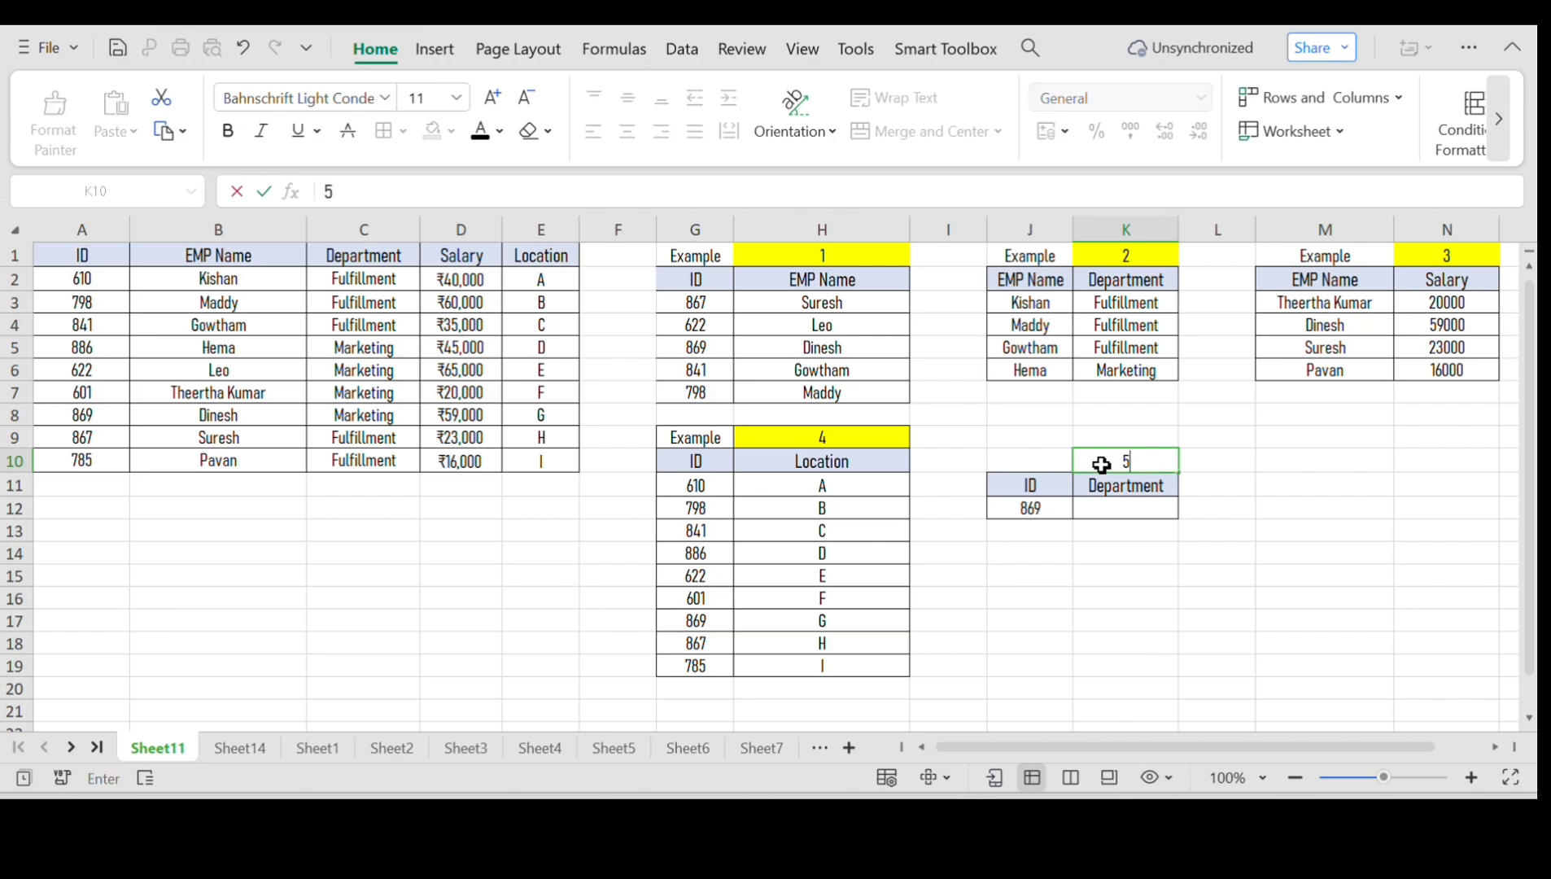
key(Return)
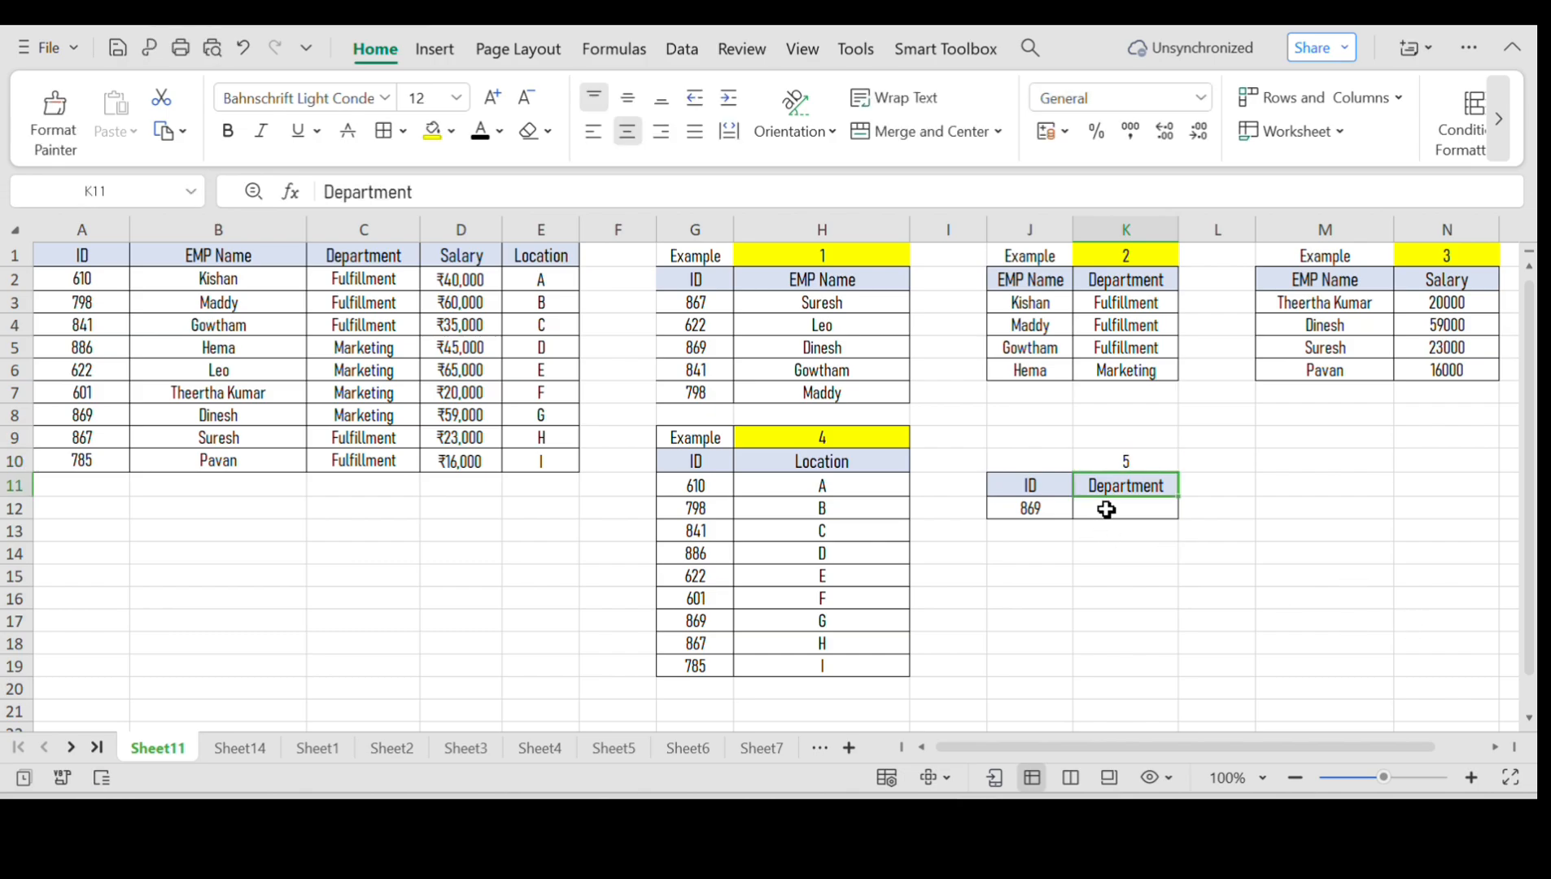
click(1105, 509)
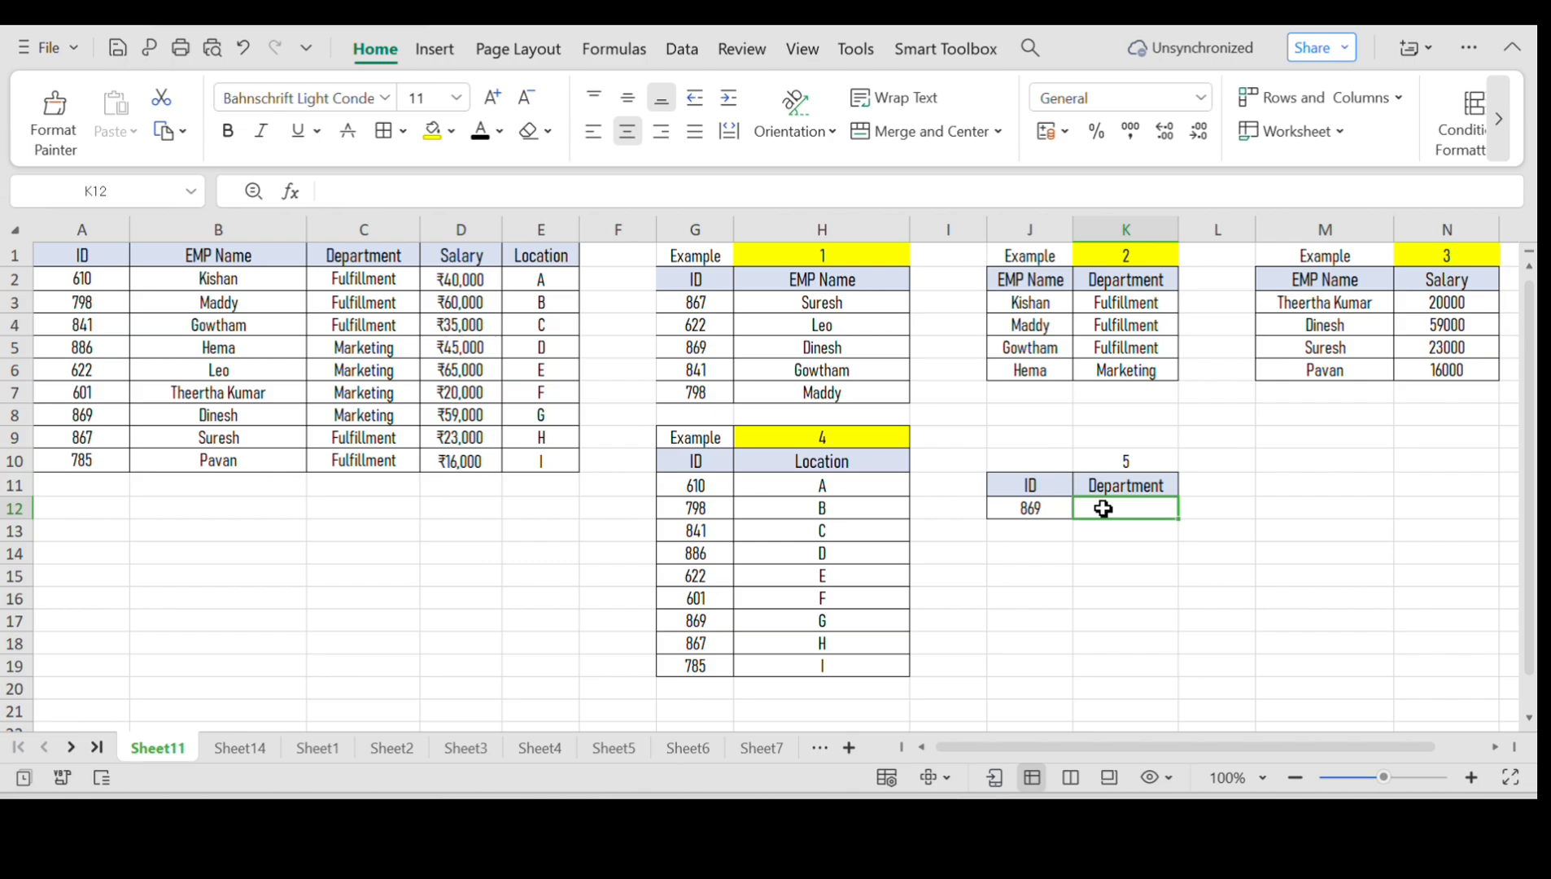